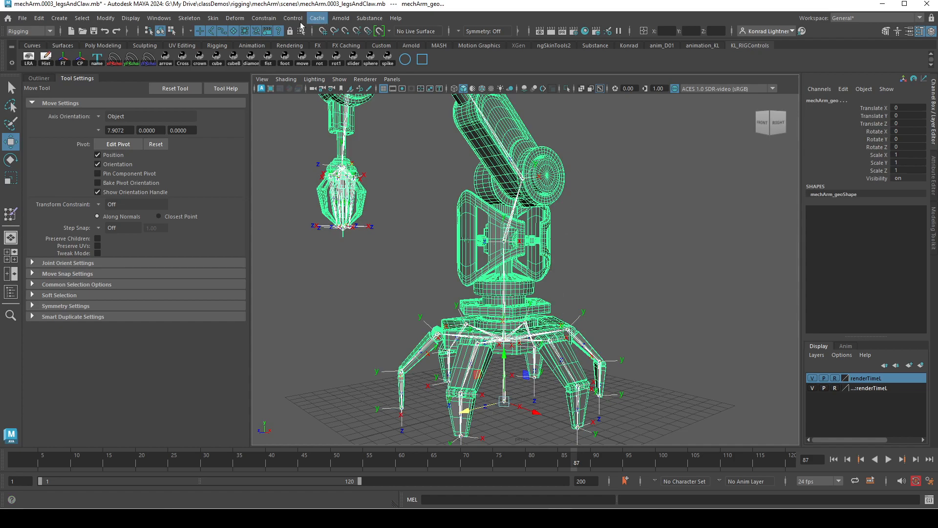
Step: Bind the mechanical arm mesh to the joint skeleton with Bind Skin
{"action": "left_click", "coordinate": [213, 18]}
{"action": "left_click", "coordinate": [238, 45]}
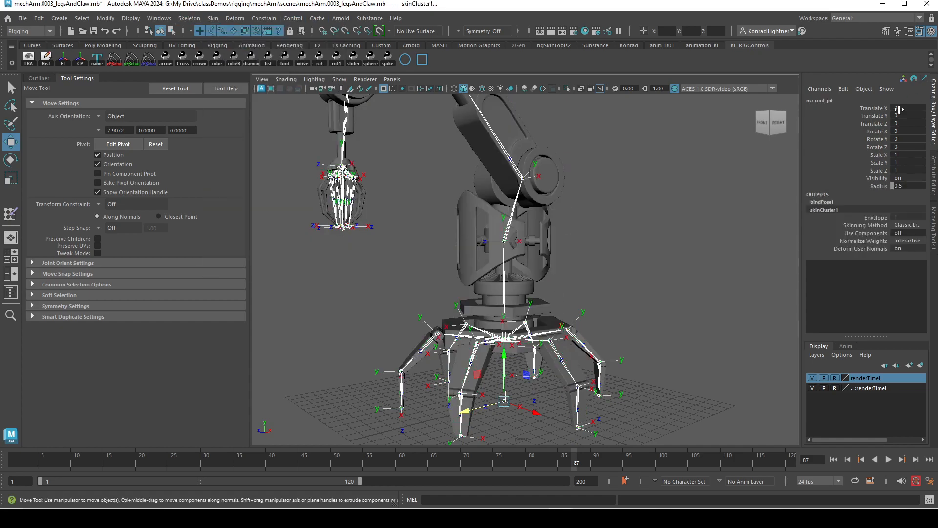
{"action": "left_click", "coordinate": [704, 245]}
Step: Start the Paint Skin Weights tool on the mechArm_geo mesh, with the claw in close view
{"action": "middle_click_drag", "start_coordinate": [353, 172], "coordinate": [406, 251], "text": "alt"}
{"action": "right_click_drag", "start_coordinate": [406, 251], "coordinate": [475, 239], "text": "alt"}
{"action": "left_click_drag", "start_coordinate": [595, 195], "coordinate": [460, 194], "text": "alt"}
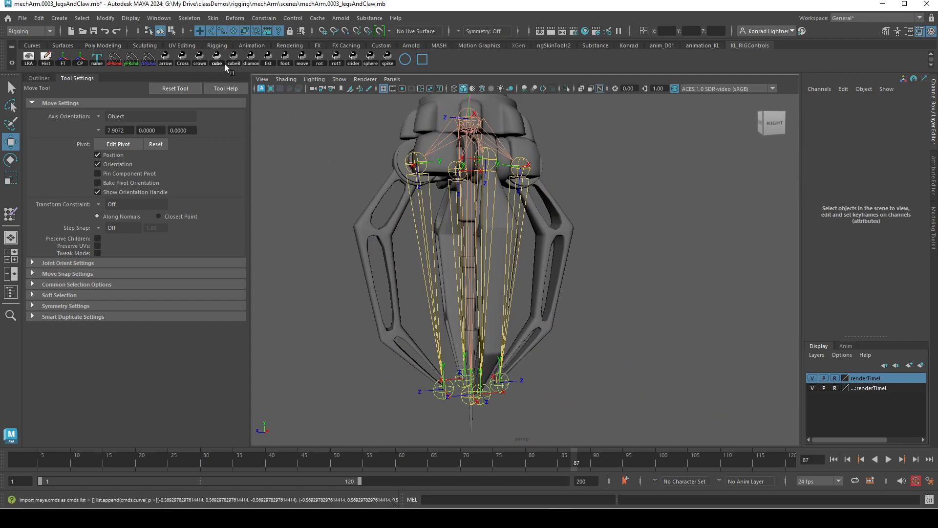
{"action": "left_click", "coordinate": [213, 18]}
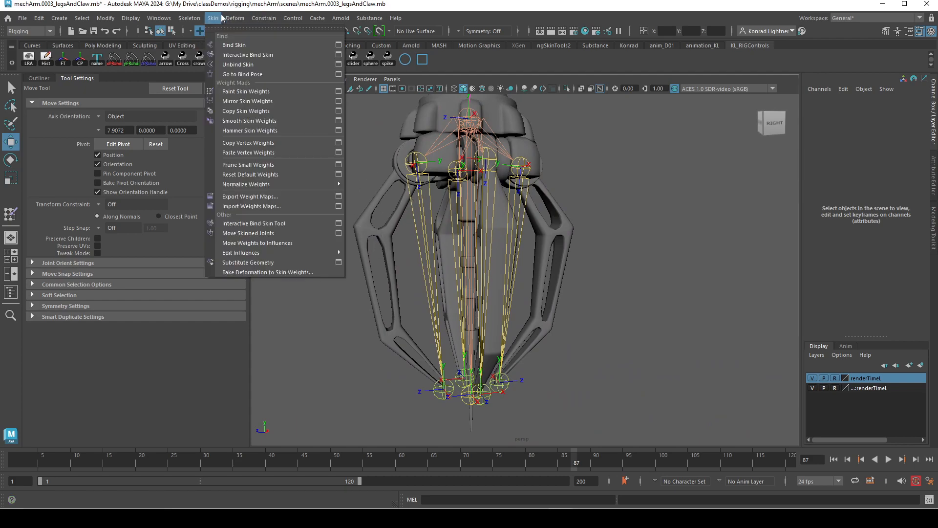
{"action": "left_click", "coordinate": [242, 93]}
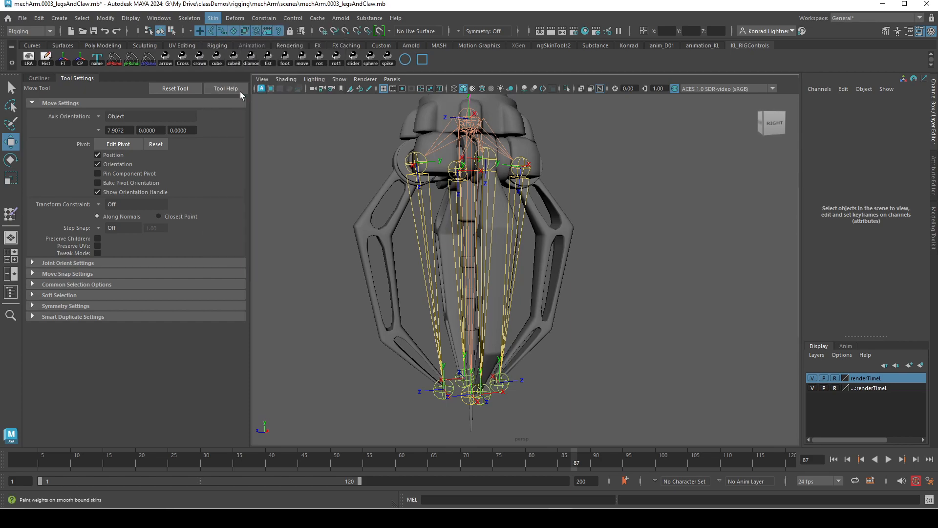
{"action": "key", "text": "w"}
{"action": "left_click", "coordinate": [380, 238]}
{"action": "left_click", "coordinate": [213, 18]}
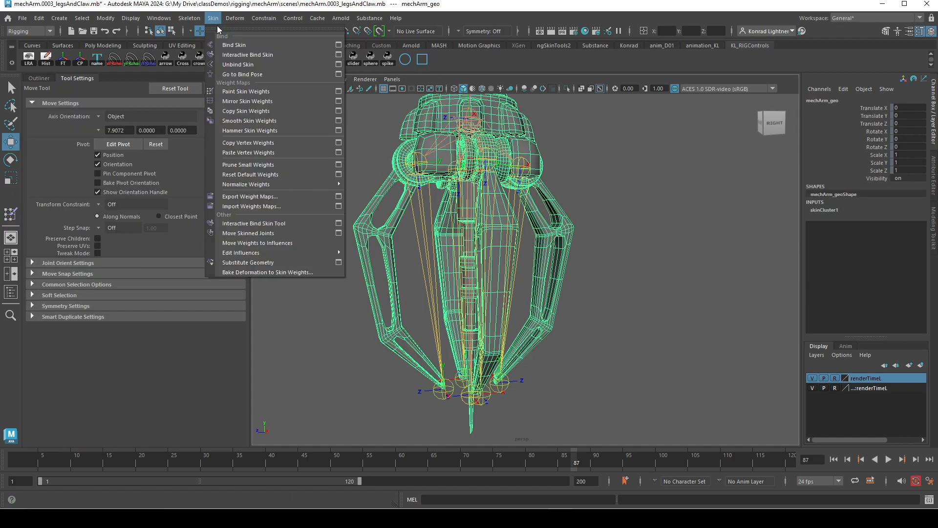
{"action": "left_click", "coordinate": [243, 92]}
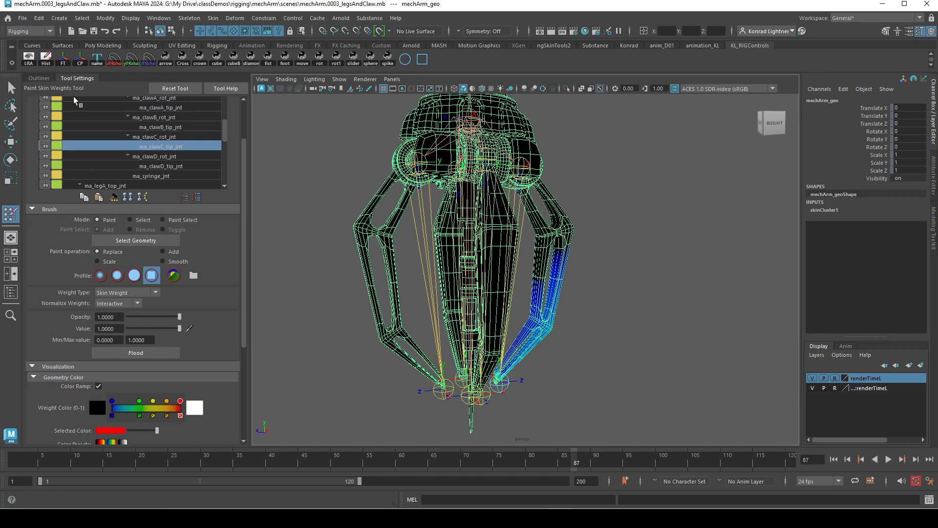
{"action": "left_click_drag", "start_coordinate": [79, 78], "coordinate": [102, 80]}
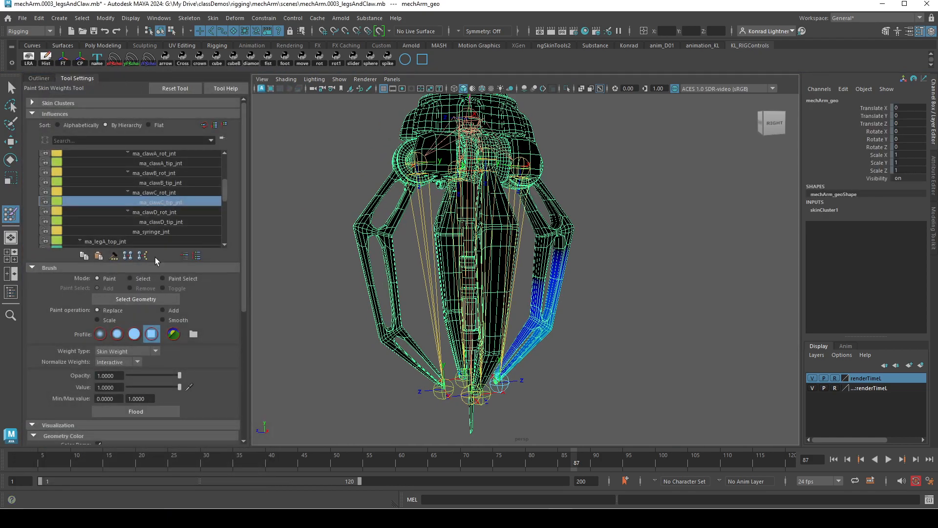
Step: Look at the joint display size setting, then close it
{"action": "left_click_drag", "start_coordinate": [374, 301], "coordinate": [439, 347], "text": "alt"}
{"action": "middle_click_drag", "start_coordinate": [440, 347], "coordinate": [481, 313], "text": "alt"}
{"action": "left_click_drag", "start_coordinate": [481, 313], "coordinate": [438, 279], "text": "alt"}
{"action": "right_click_drag", "start_coordinate": [438, 279], "coordinate": [494, 274], "text": "alt"}
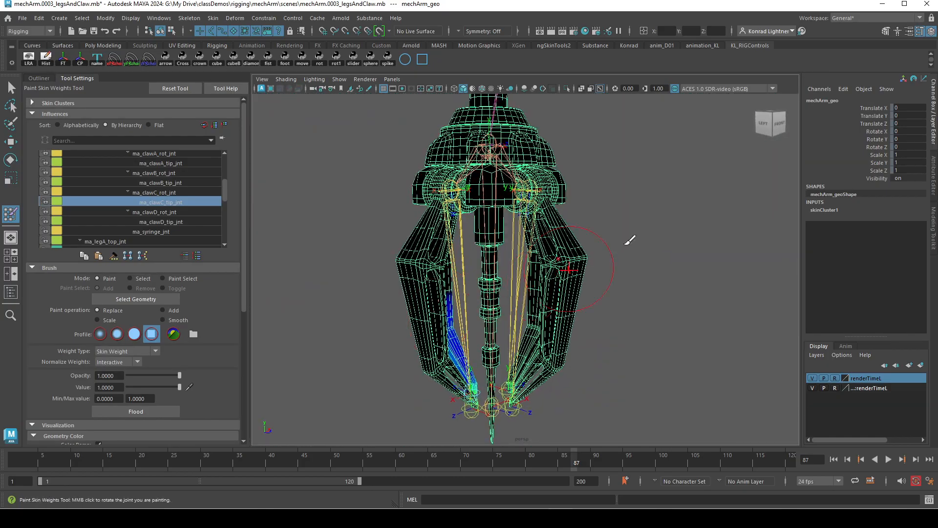
{"action": "left_click", "coordinate": [131, 18]}
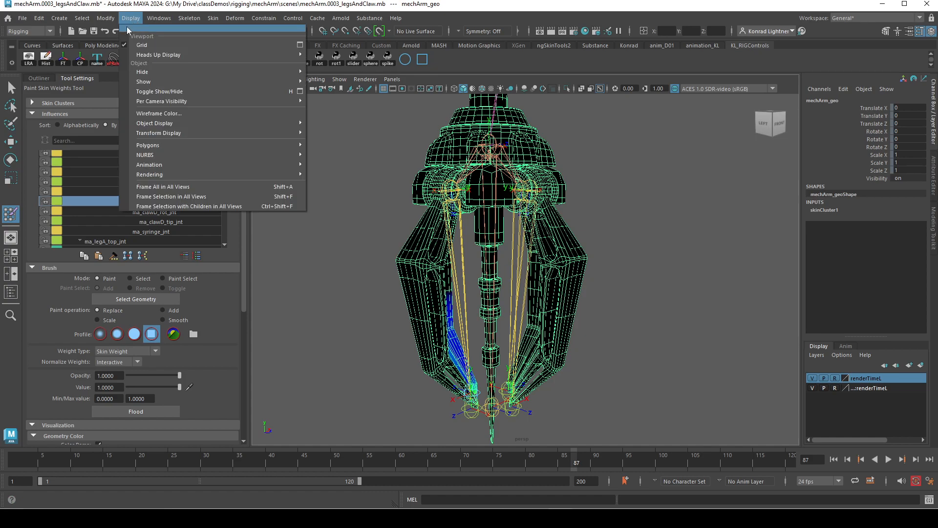
{"action": "mouse_move", "coordinate": [220, 166]}
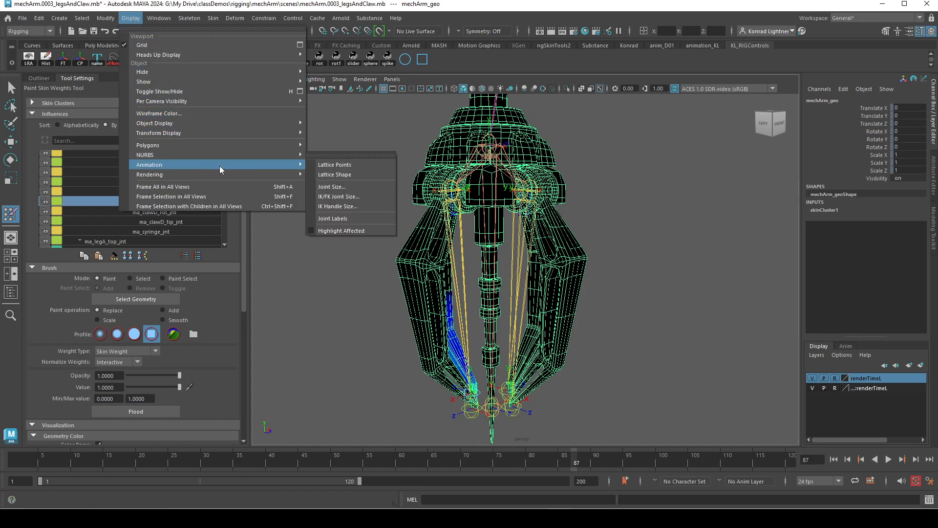
{"action": "left_click", "coordinate": [351, 185]}
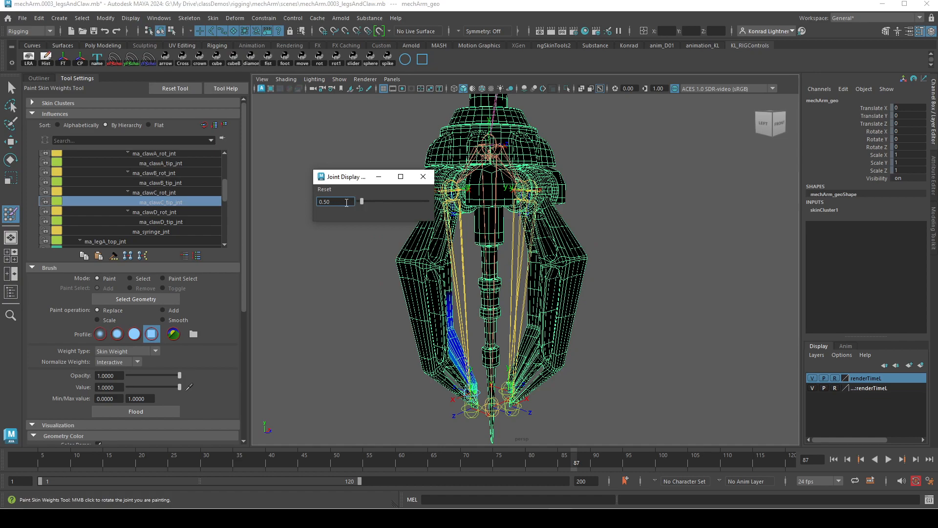
{"action": "left_click", "coordinate": [423, 177]}
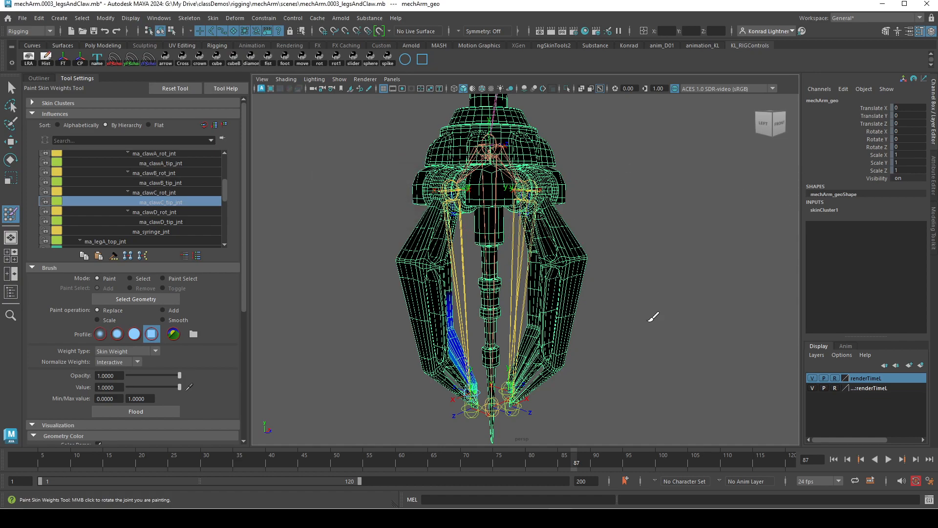
Step: Make ma_clawD_rot_jnt the active influence so its weights show on the claw
{"action": "left_click_drag", "start_coordinate": [664, 356], "coordinate": [601, 362], "text": "alt"}
{"action": "left_click", "coordinate": [161, 221]}
{"action": "left_click", "coordinate": [161, 212]}
{"action": "mouse_move", "coordinate": [579, 225]}
{"action": "left_mouse_down", "text": "alt"}
{"action": "mouse_move", "coordinate": [612, 228]}
{"action": "mouse_move", "coordinate": [586, 234]}
{"action": "left_mouse_up", "text": "alt"}
{"action": "right_click_drag", "start_coordinate": [578, 247], "coordinate": [599, 242], "text": "alt"}
{"action": "left_click_drag", "start_coordinate": [448, 237], "coordinate": [429, 241], "text": "alt"}
{"action": "middle_click_drag", "start_coordinate": [427, 243], "coordinate": [454, 256], "text": "alt"}
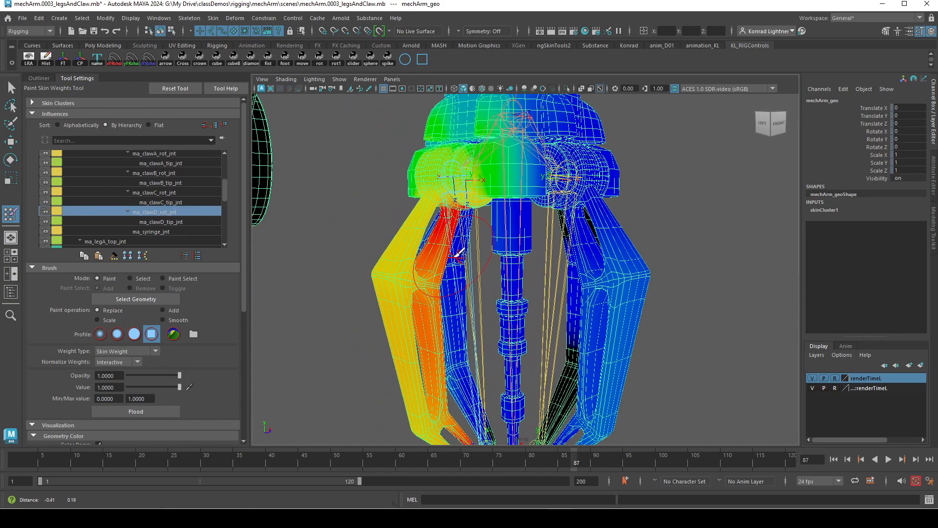
Step: Examine how the weights of ma_clawD_rot_jnt spread over the claw fingers and the claw base
{"action": "key", "text": "f"}
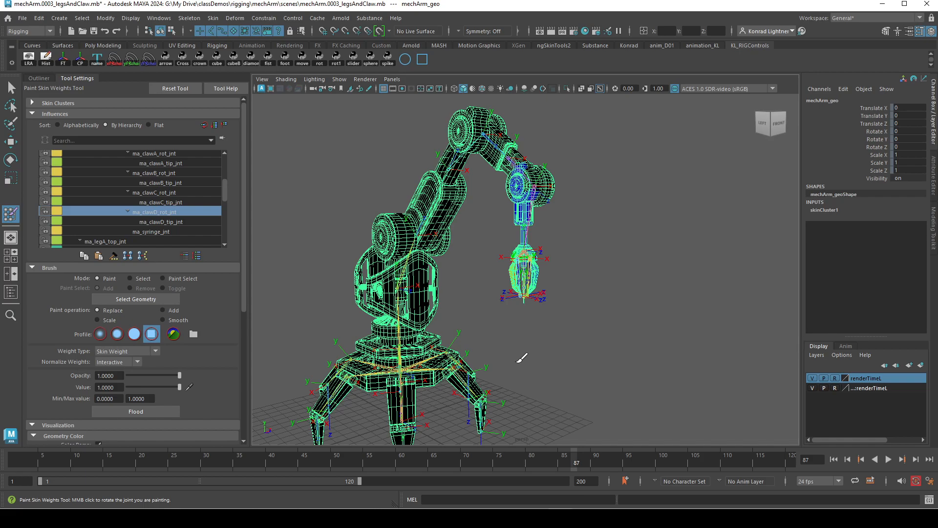
{"action": "key", "text": "f"}
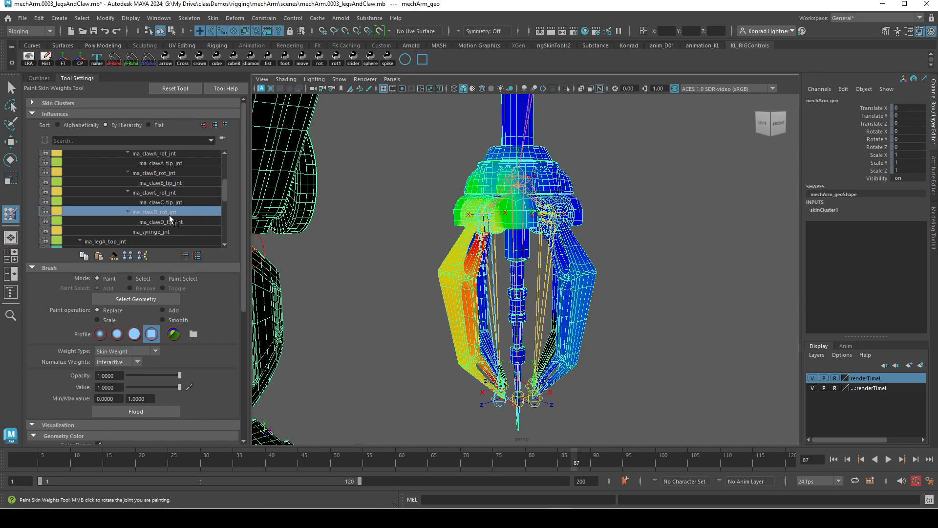
{"action": "middle_click_drag", "start_coordinate": [599, 369], "coordinate": [573, 285], "text": "alt"}
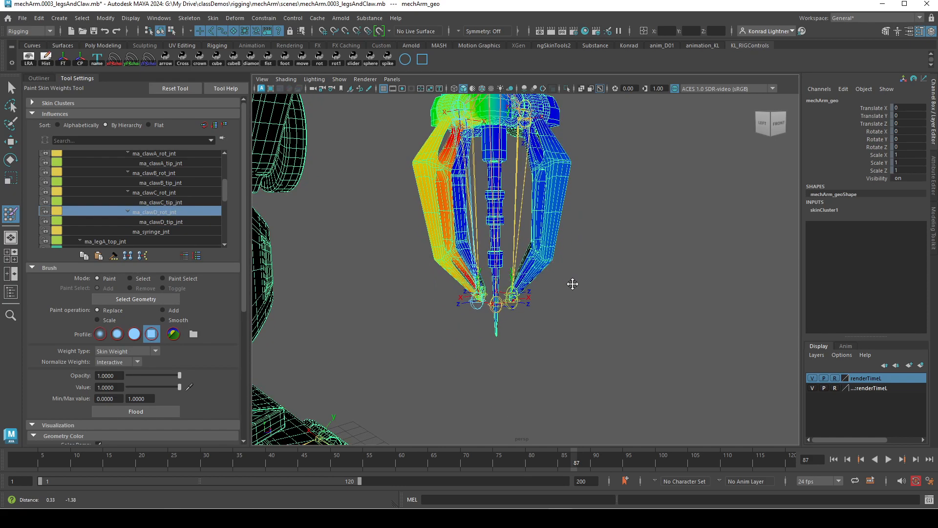
{"action": "scroll", "coordinate": [573, 284], "scroll_direction": "up", "scroll_amount": 8}
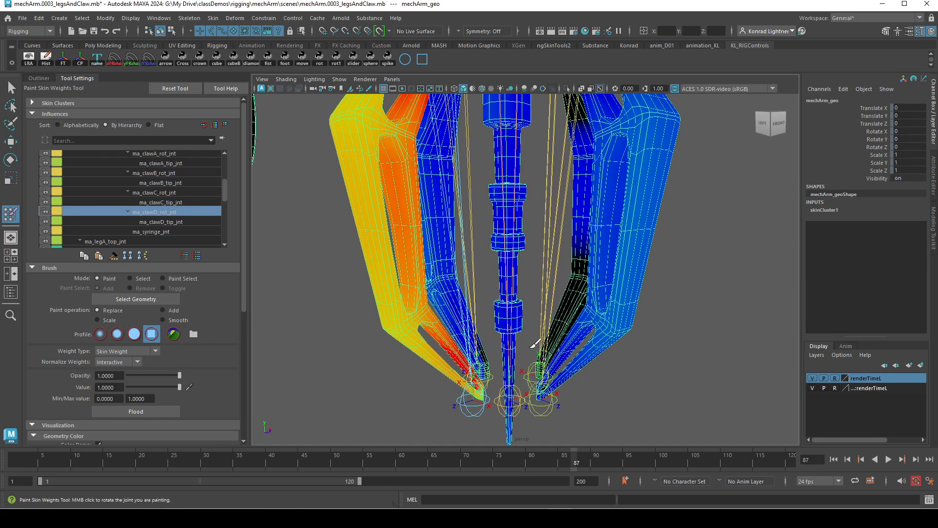
{"action": "scroll", "coordinate": [538, 345], "scroll_direction": "down", "scroll_amount": 5}
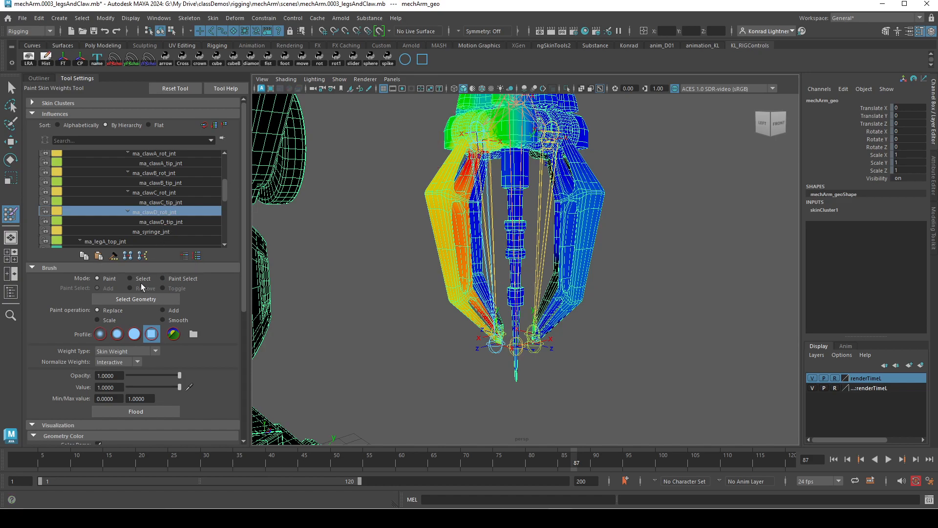
{"action": "left_click_drag", "start_coordinate": [430, 218], "coordinate": [467, 226], "text": "alt"}
{"action": "middle_click_drag", "start_coordinate": [467, 226], "coordinate": [451, 237], "text": "alt"}
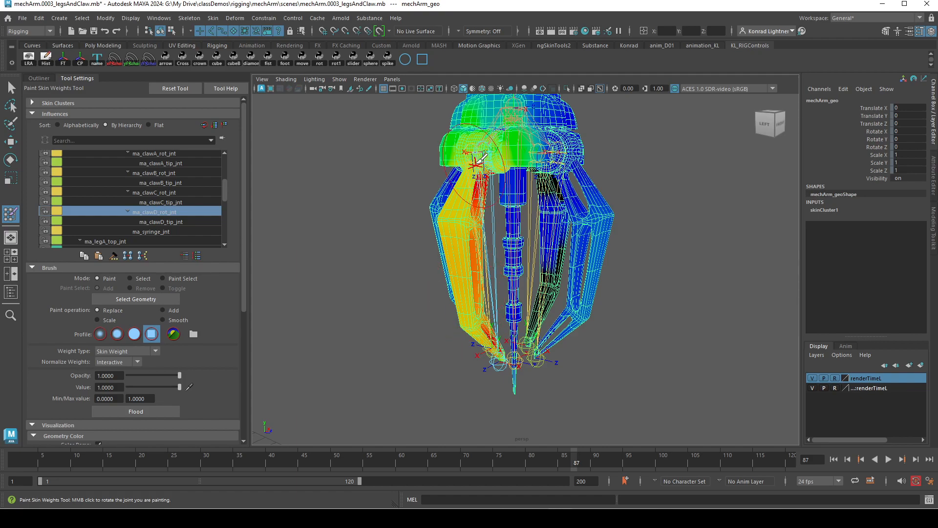
Step: Select all vertices of claw finger D and flood them with weight 1 for ma_clawD_rot_jnt in Replace mode
{"action": "left_click", "coordinate": [130, 278]}
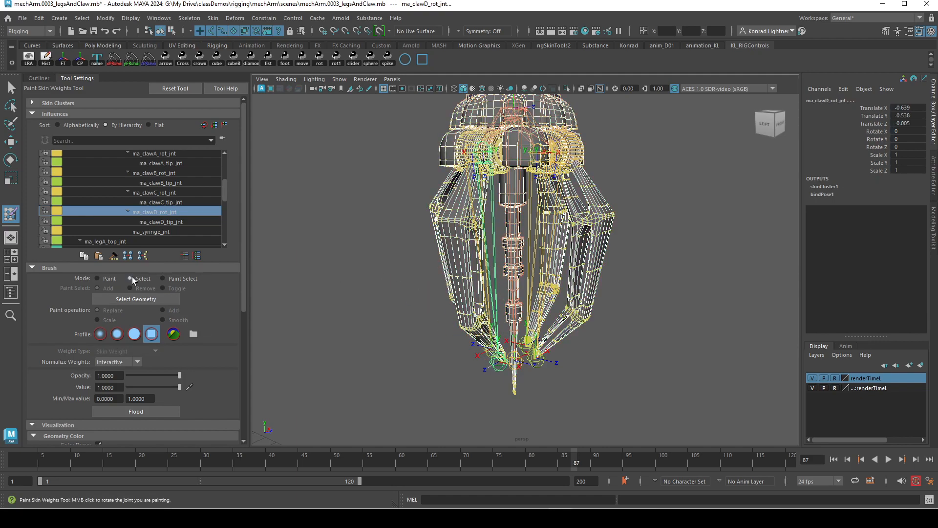
{"action": "left_click", "coordinate": [467, 225]}
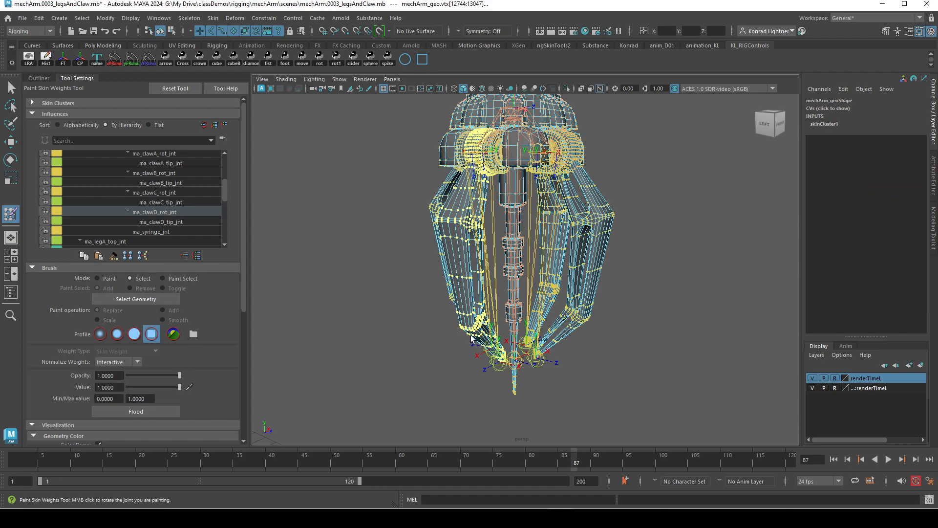
{"action": "left_click", "coordinate": [98, 278]}
{"action": "left_click", "coordinate": [136, 413]}
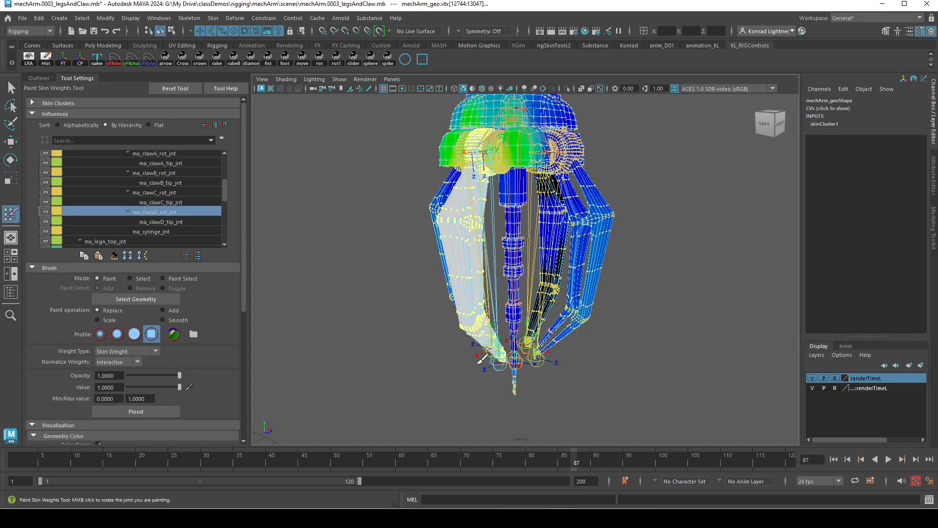
Step: Select all vertices of claw finger C and flood them with weight 1 for ma_clawC_rot_jnt
{"action": "left_click_drag", "start_coordinate": [469, 371], "coordinate": [552, 320], "text": "alt"}
{"action": "right_click_drag", "start_coordinate": [525, 320], "coordinate": [556, 323], "text": "alt"}
{"action": "middle_click_drag", "start_coordinate": [556, 323], "coordinate": [524, 328], "text": "alt"}
{"action": "right_click_drag", "start_coordinate": [524, 329], "coordinate": [579, 342], "text": "alt"}
{"action": "left_click_drag", "start_coordinate": [579, 342], "coordinate": [560, 344], "text": "alt"}
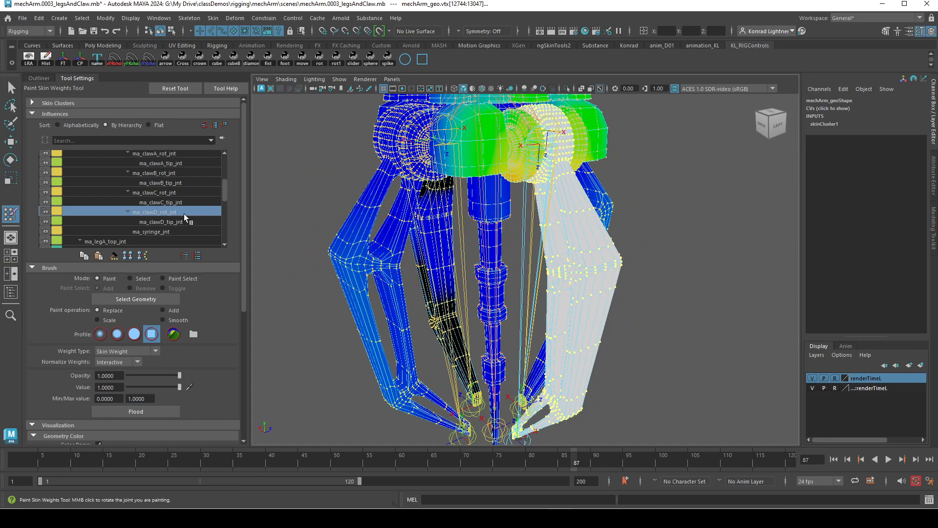
{"action": "left_click", "coordinate": [213, 192]}
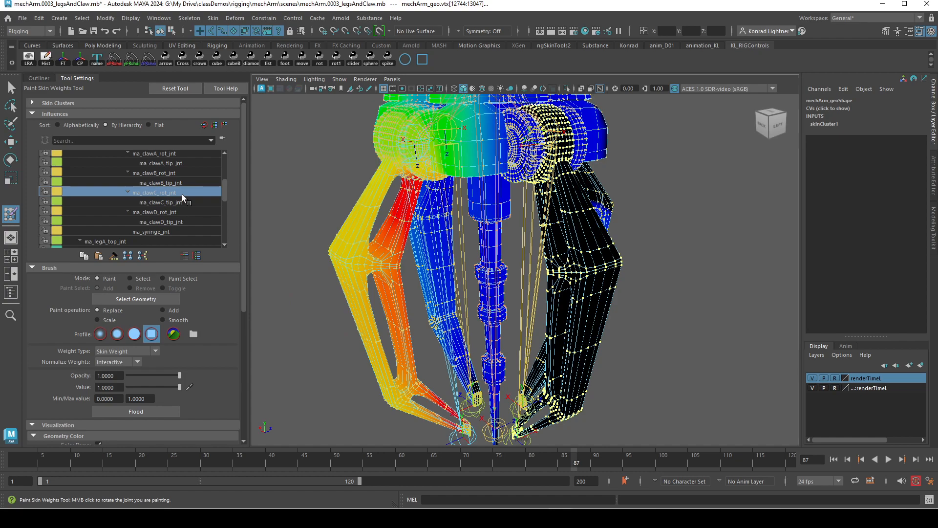
{"action": "left_click", "coordinate": [130, 278]}
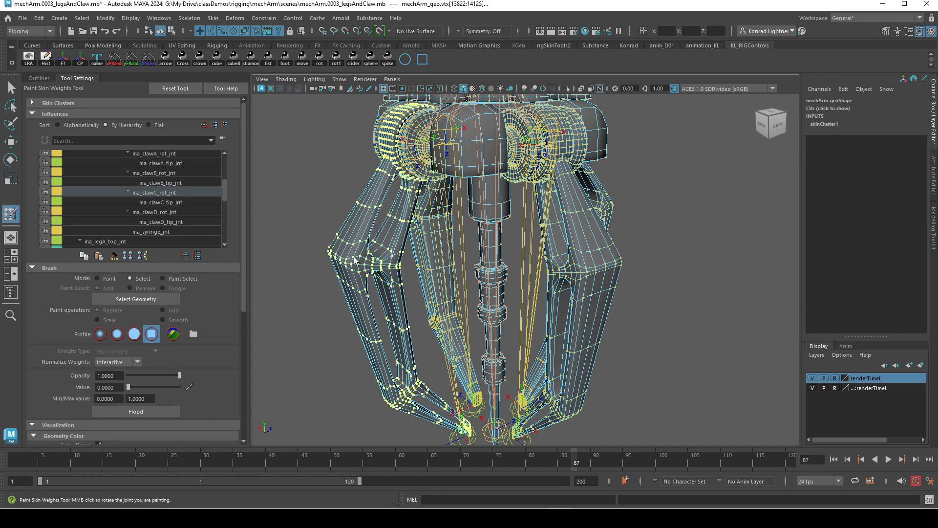
{"action": "left_click", "coordinate": [108, 278]}
{"action": "left_click", "coordinate": [145, 412]}
Step: Select all vertices of claw finger B and flood them with weight 1 for ma_clawB_rot_jnt
{"action": "left_click_drag", "start_coordinate": [319, 300], "coordinate": [449, 328], "text": "alt"}
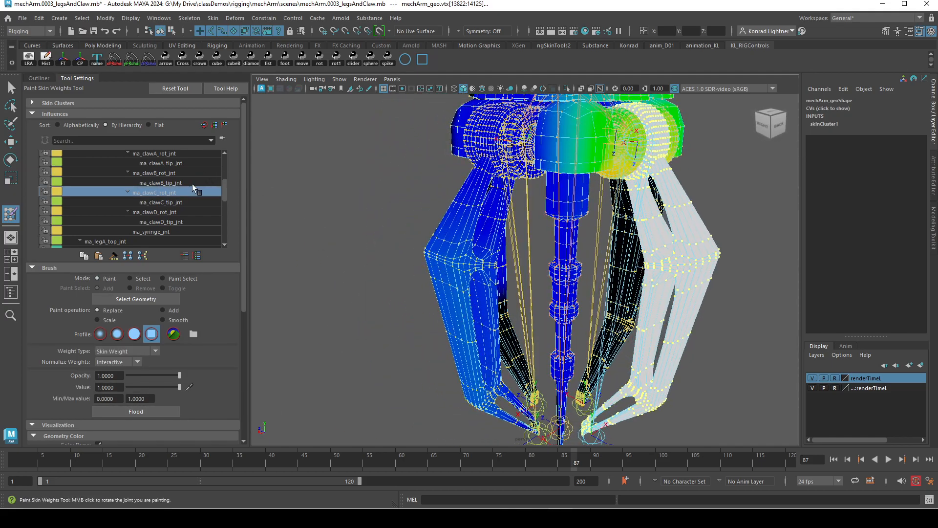
{"action": "left_click", "coordinate": [166, 174]}
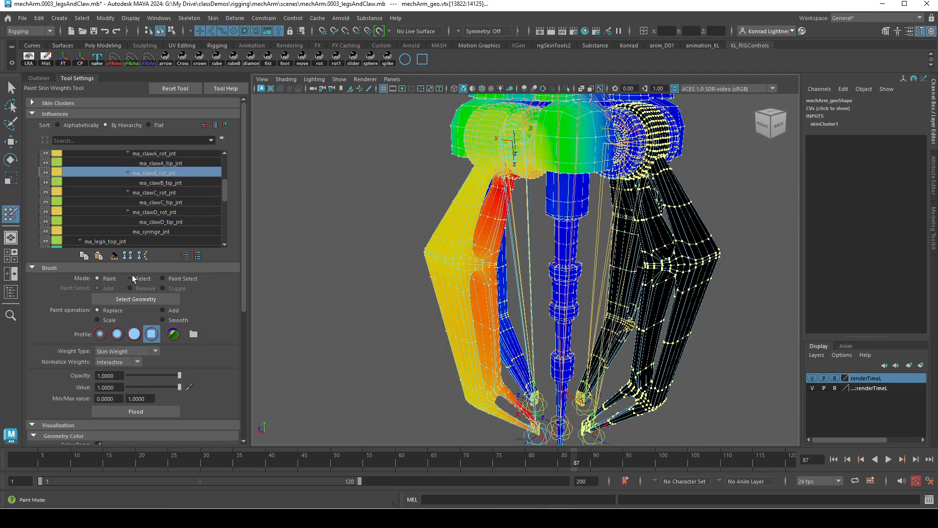
{"action": "left_click", "coordinate": [151, 279]}
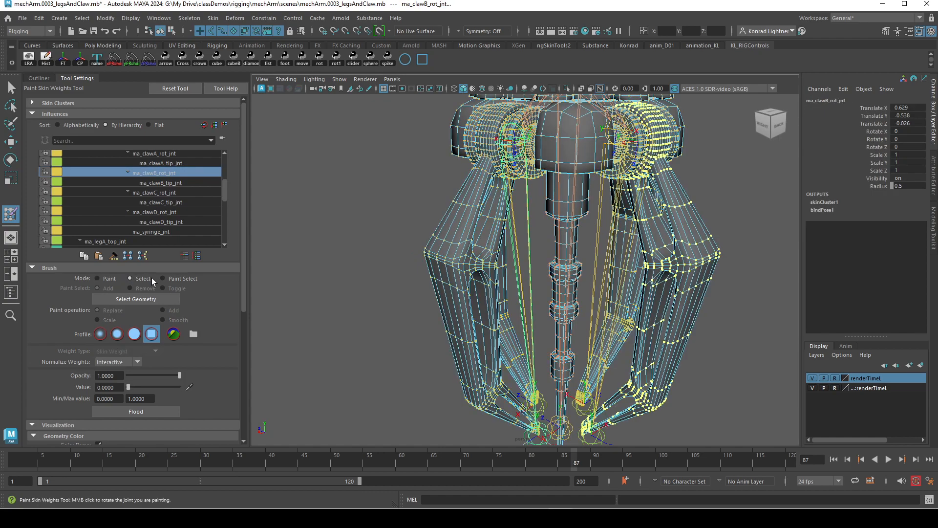
{"action": "double_click", "coordinate": [462, 270]}
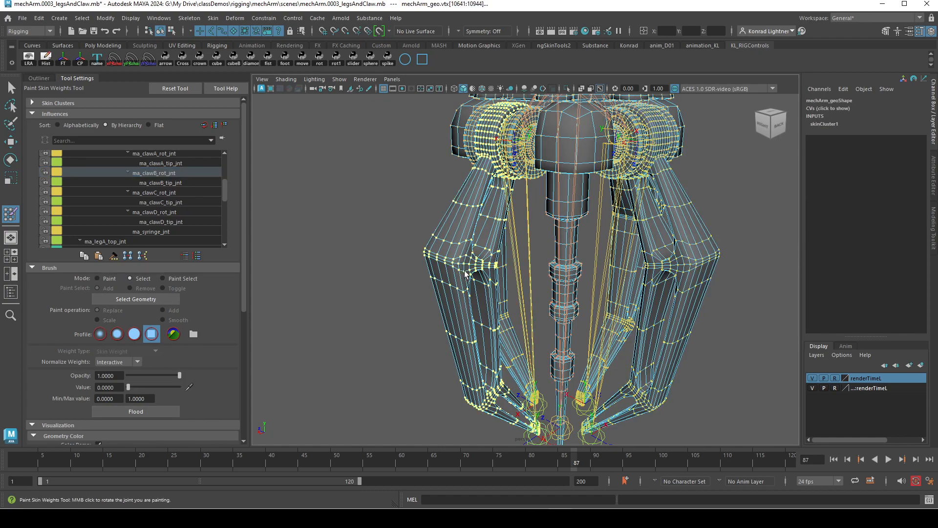
{"action": "left_click", "coordinate": [99, 278]}
{"action": "left_click", "coordinate": [142, 409]}
Step: Select all vertices of claw finger A and flood them with weight 1 for ma_clawA_rot_jnt
{"action": "left_click_drag", "start_coordinate": [412, 315], "coordinate": [536, 327], "text": "alt"}
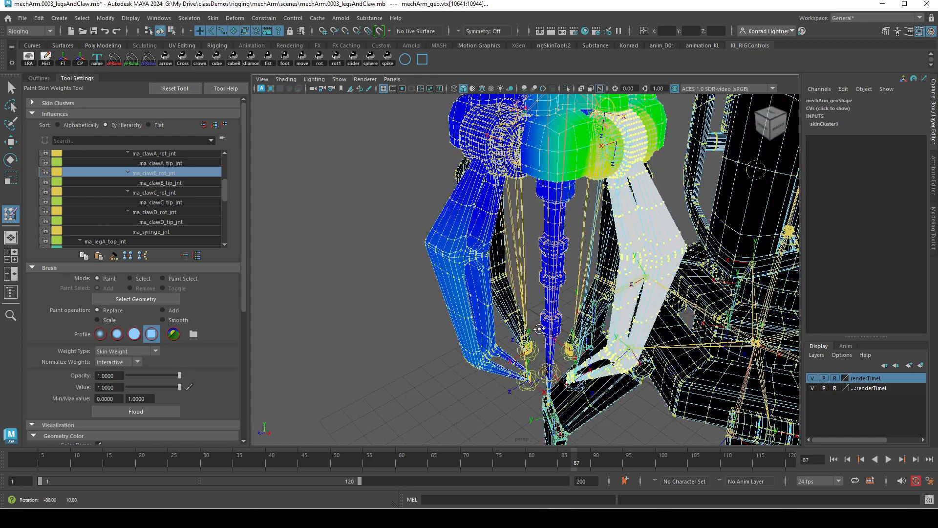
{"action": "left_click", "coordinate": [130, 278]}
{"action": "left_click", "coordinate": [450, 251]}
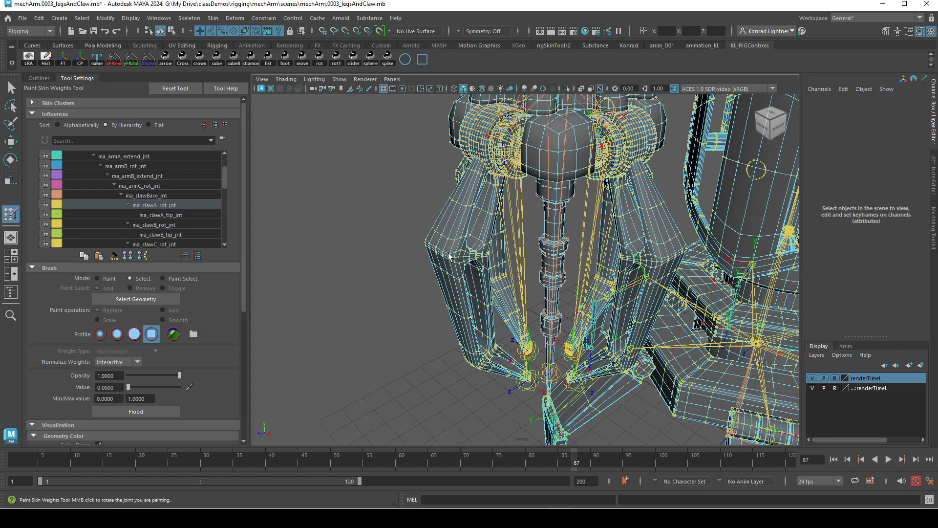
{"action": "left_click", "coordinate": [136, 298]}
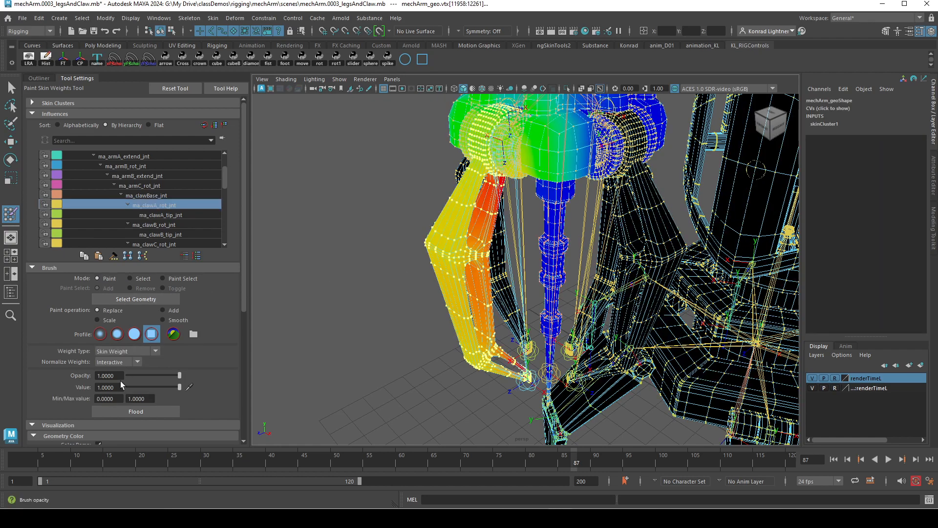
{"action": "left_click", "coordinate": [128, 410]}
Step: Display the weights of ma_clawD_rot_jnt and check them on the claw fingers from several sides
{"action": "scroll", "coordinate": [167, 178], "scroll_direction": "down", "scroll_amount": 2}
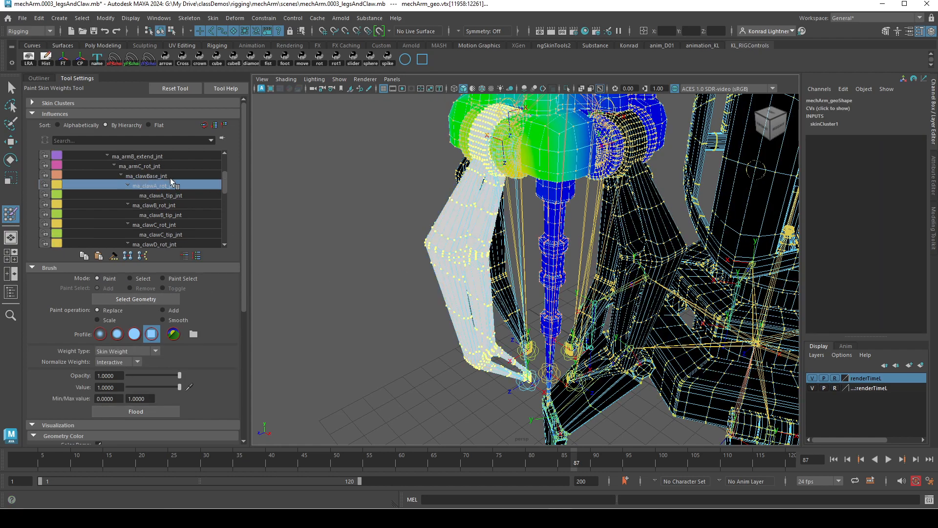
{"action": "left_click", "coordinate": [161, 204]}
{"action": "left_click_drag", "start_coordinate": [259, 221], "coordinate": [528, 215], "text": "alt"}
{"action": "left_click_drag", "start_coordinate": [574, 254], "coordinate": [498, 254], "text": "alt"}
{"action": "left_click_drag", "start_coordinate": [625, 228], "coordinate": [538, 244], "text": "alt"}
{"action": "left_click_drag", "start_coordinate": [619, 281], "coordinate": [603, 262], "text": "alt"}
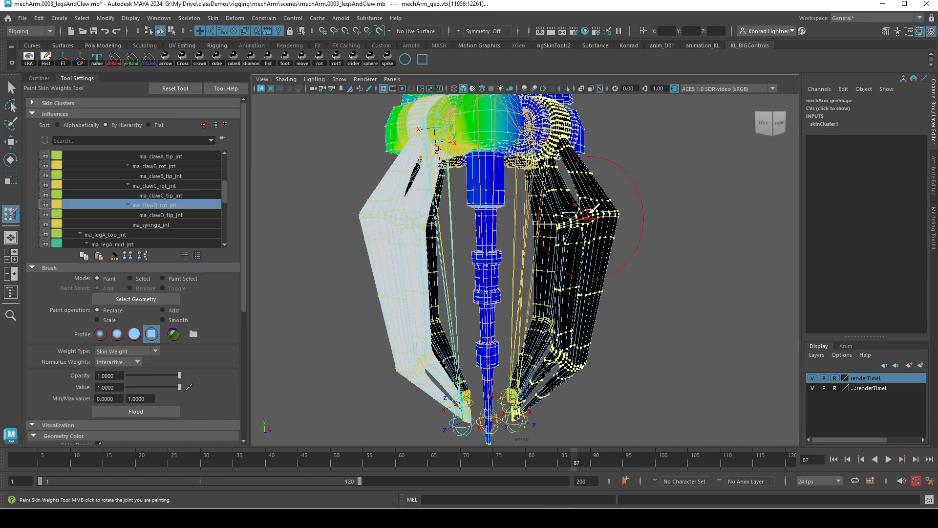
{"action": "scroll", "coordinate": [174, 221], "scroll_direction": "up", "scroll_amount": 2}
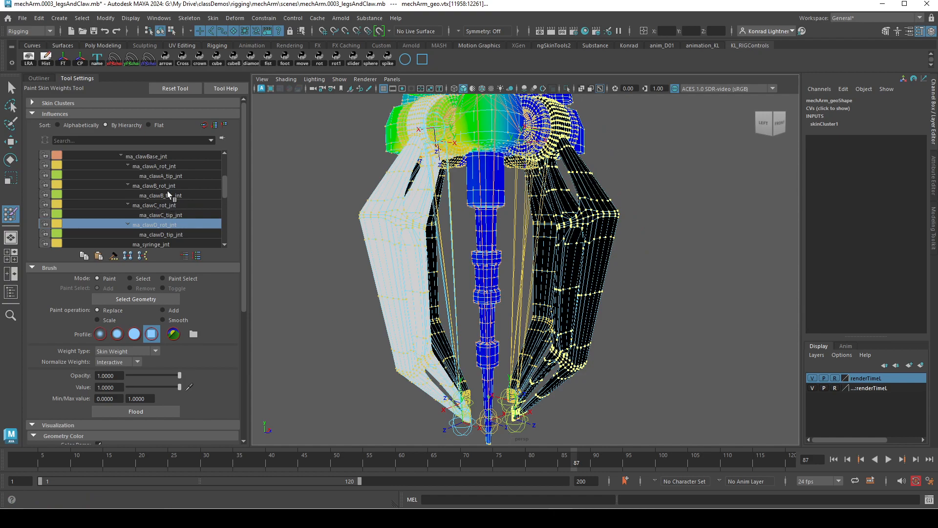
Step: Select all vertices of the central syringe and flood them with weight 1 for ma_syringe_jnt
{"action": "scroll", "coordinate": [182, 198], "scroll_direction": "down", "scroll_amount": 2}
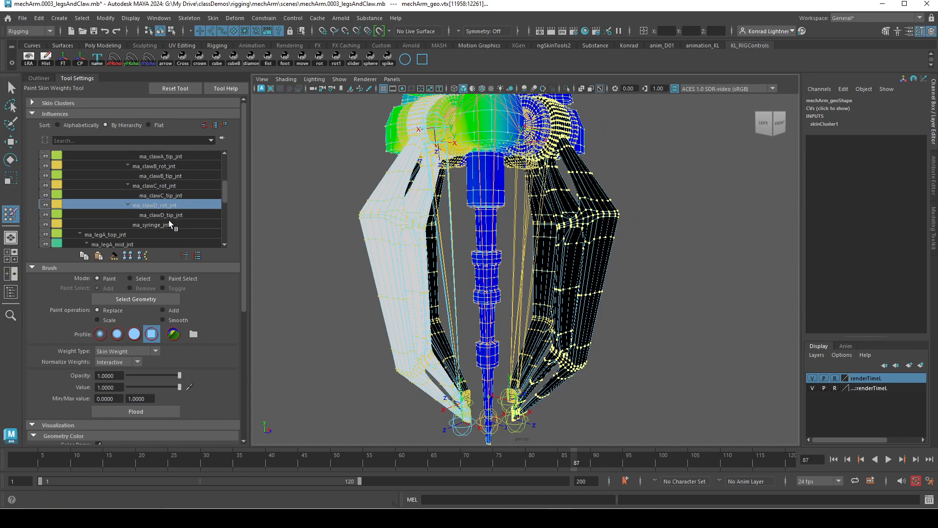
{"action": "left_click", "coordinate": [154, 223]}
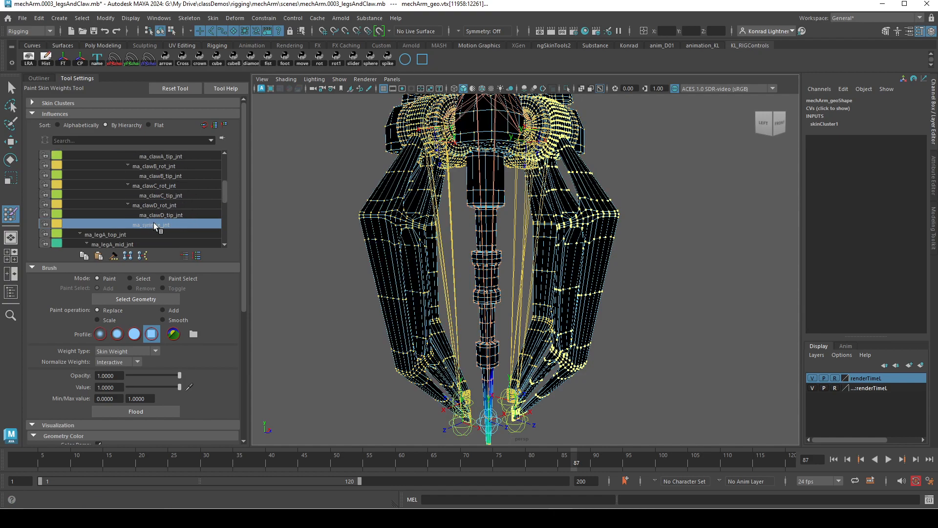
{"action": "left_click", "coordinate": [135, 278]}
{"action": "left_click", "coordinate": [499, 264]}
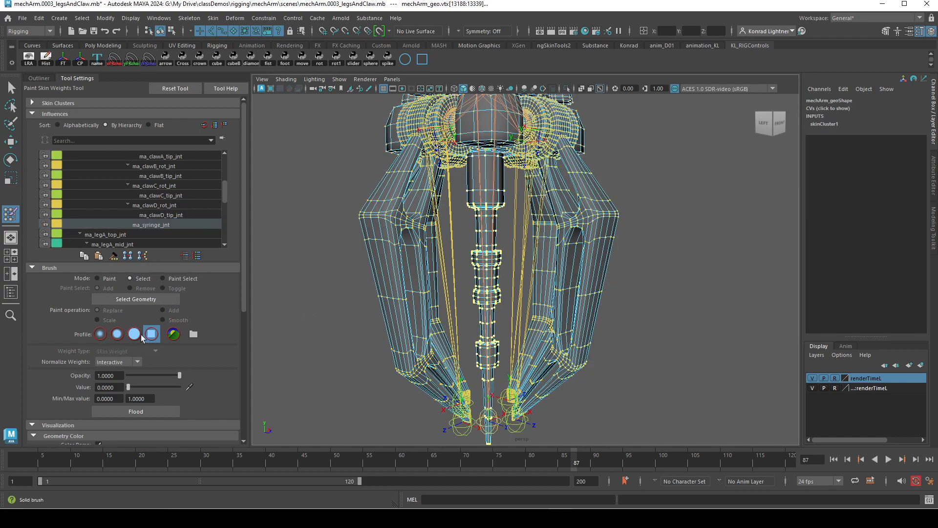
{"action": "left_click", "coordinate": [106, 278]}
{"action": "left_click", "coordinate": [136, 411]}
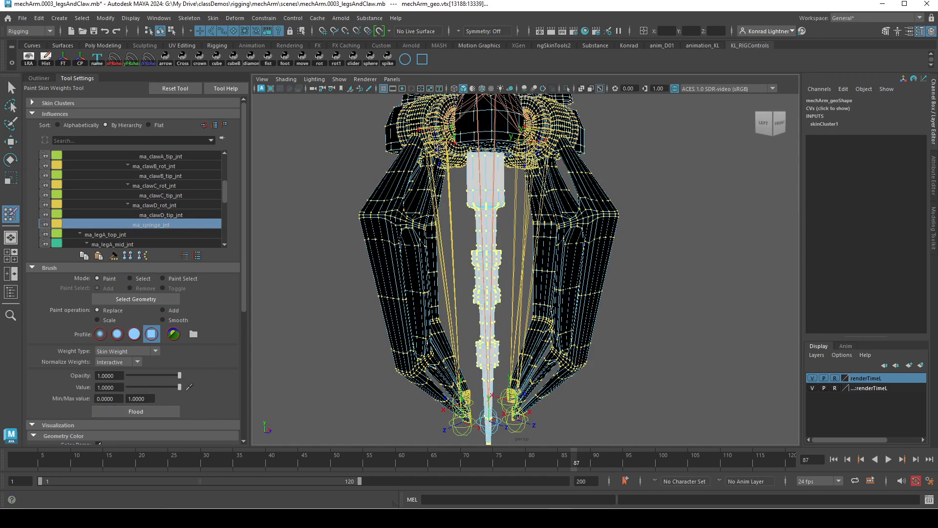
Step: Make ma_clawBase_jnt the active influence and select the vertices of the claw base's central hub, upper housing and shaft
{"action": "scroll", "coordinate": [168, 196], "scroll_direction": "up", "scroll_amount": 2}
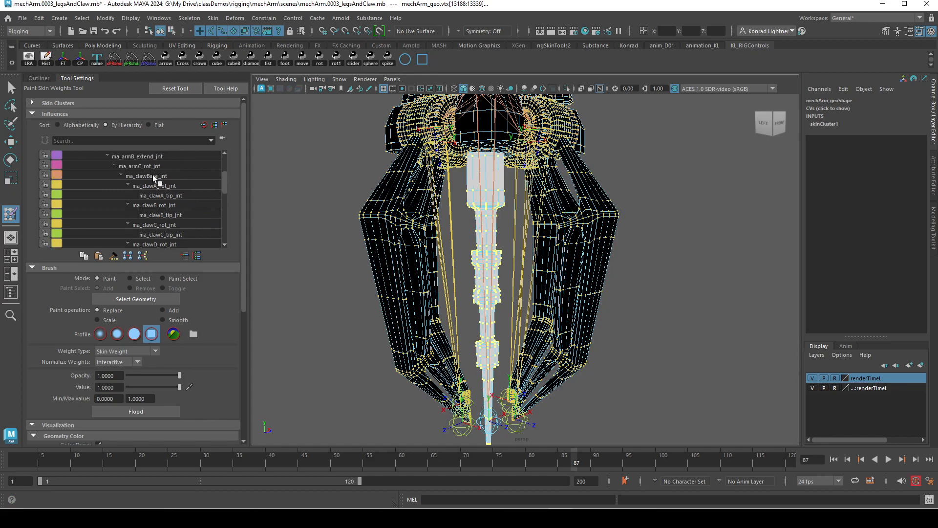
{"action": "left_click", "coordinate": [153, 176]}
{"action": "scroll", "coordinate": [538, 212], "scroll_direction": "up", "scroll_amount": 3}
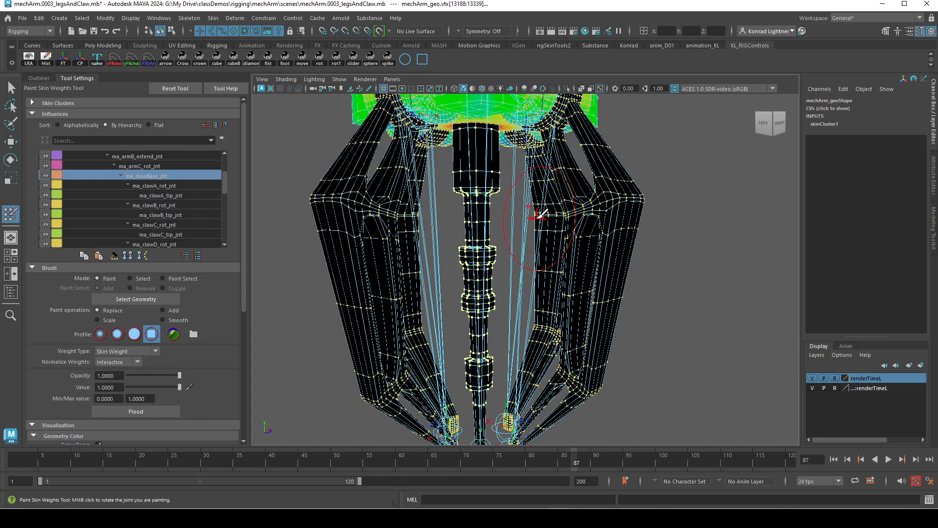
{"action": "middle_click_drag", "start_coordinate": [538, 260], "coordinate": [528, 389], "text": "alt"}
{"action": "right_click_drag", "start_coordinate": [528, 389], "coordinate": [470, 278], "text": "alt"}
{"action": "middle_click_drag", "start_coordinate": [470, 277], "coordinate": [463, 361], "text": "alt"}
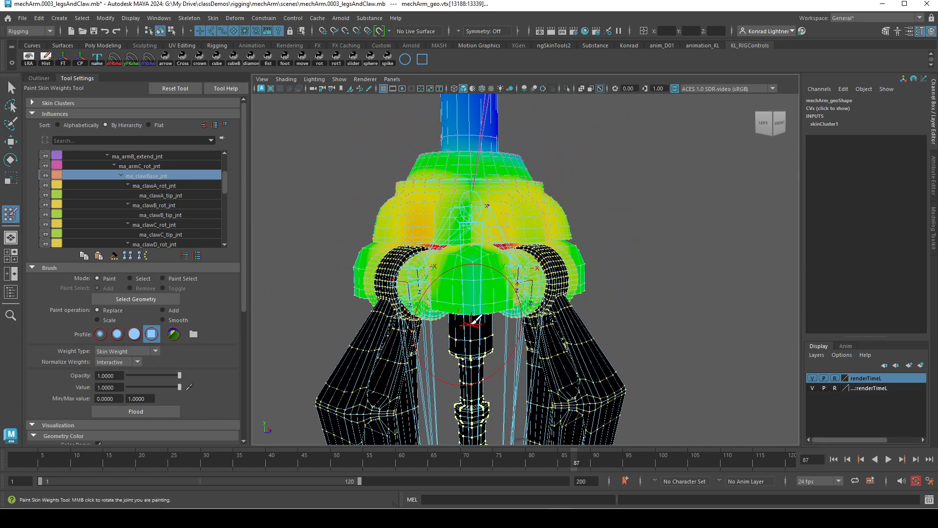
{"action": "left_click", "coordinate": [133, 278]}
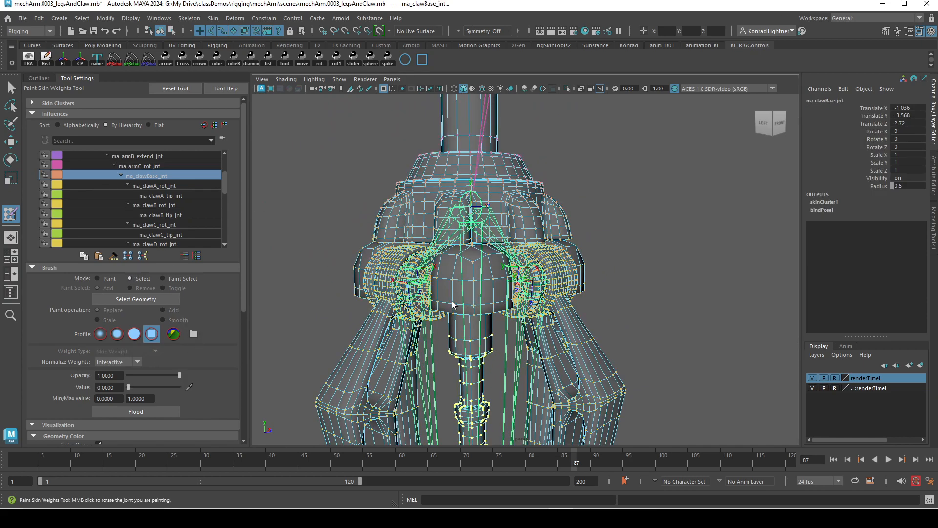
{"action": "left_click", "coordinate": [474, 264]}
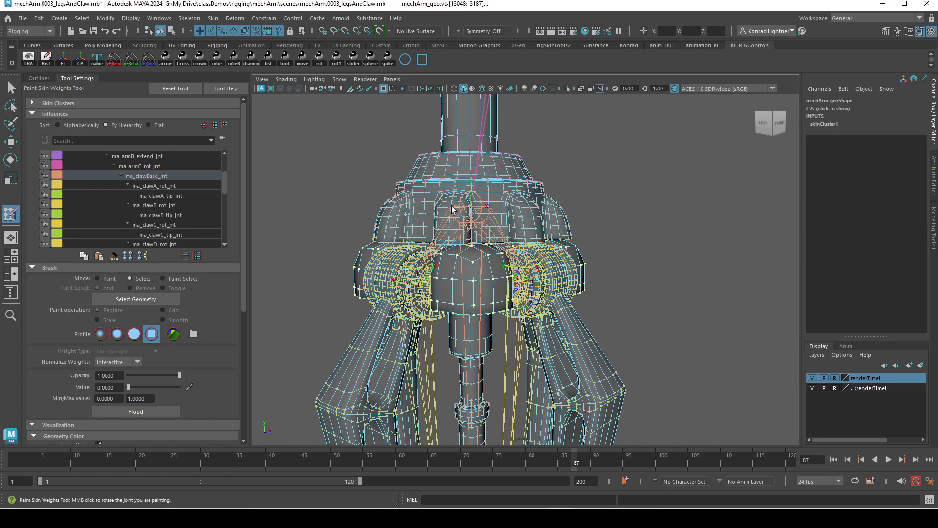
{"action": "left_click", "coordinate": [442, 201]}
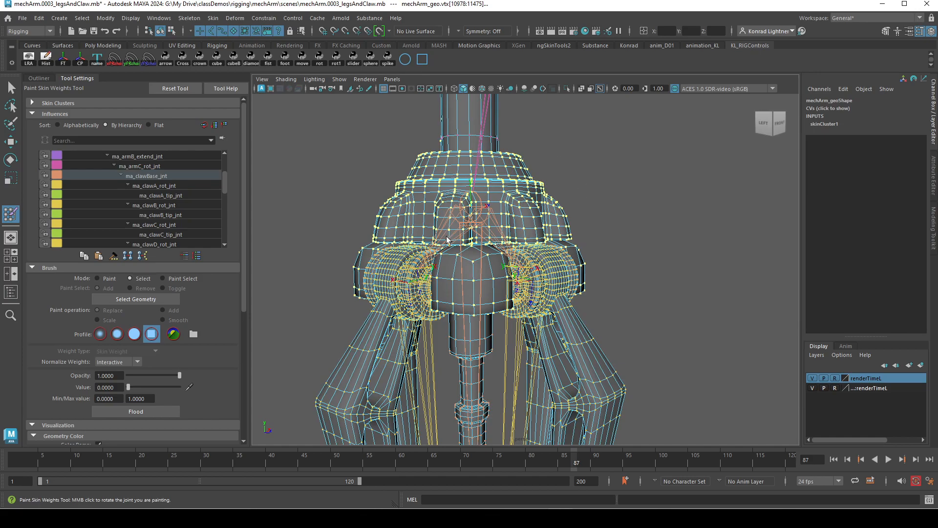
{"action": "left_click_drag", "start_coordinate": [407, 295], "coordinate": [479, 143], "text": "alt"}
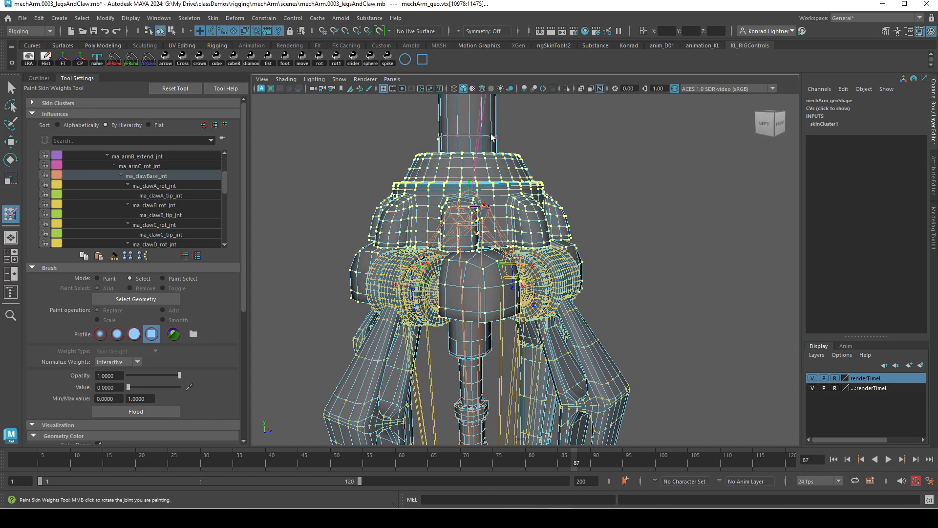
{"action": "scroll", "coordinate": [507, 314], "scroll_direction": "down", "scroll_amount": 3}
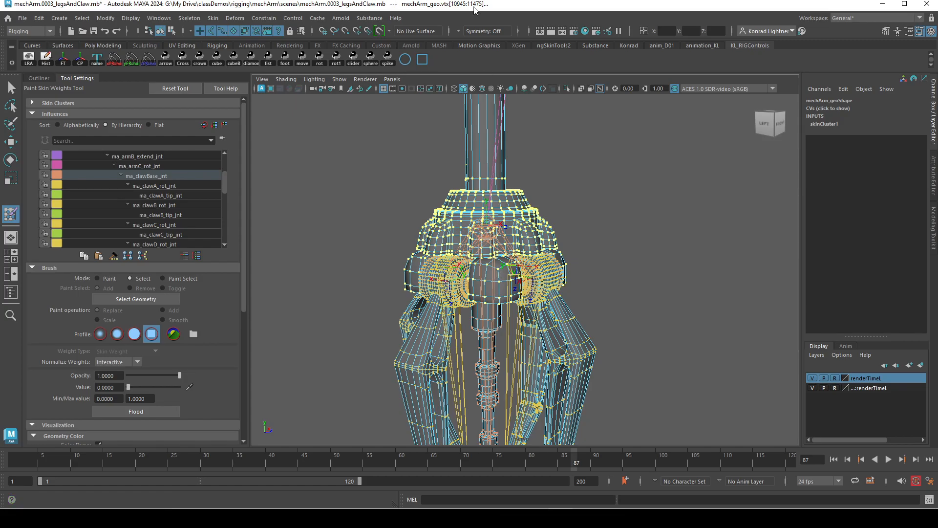
{"action": "scroll", "coordinate": [391, 274], "scroll_direction": "up", "scroll_amount": 5}
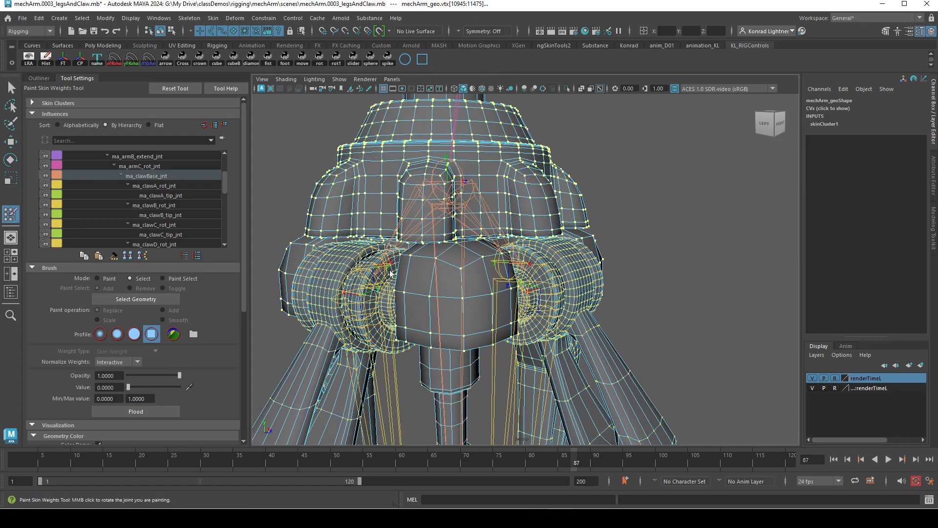
Step: Add the vertices of the round finger hinges around the claw base to the selection
{"action": "left_click_drag", "start_coordinate": [390, 273], "coordinate": [430, 244], "text": "alt"}
{"action": "right_click_drag", "start_coordinate": [430, 244], "coordinate": [540, 270], "text": "alt"}
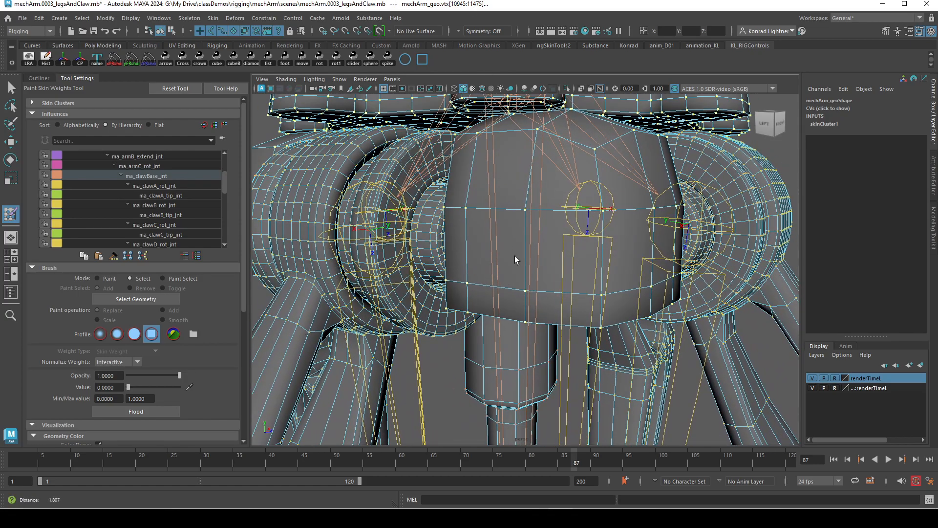
{"action": "left_click_drag", "start_coordinate": [440, 254], "coordinate": [479, 248], "text": "alt"}
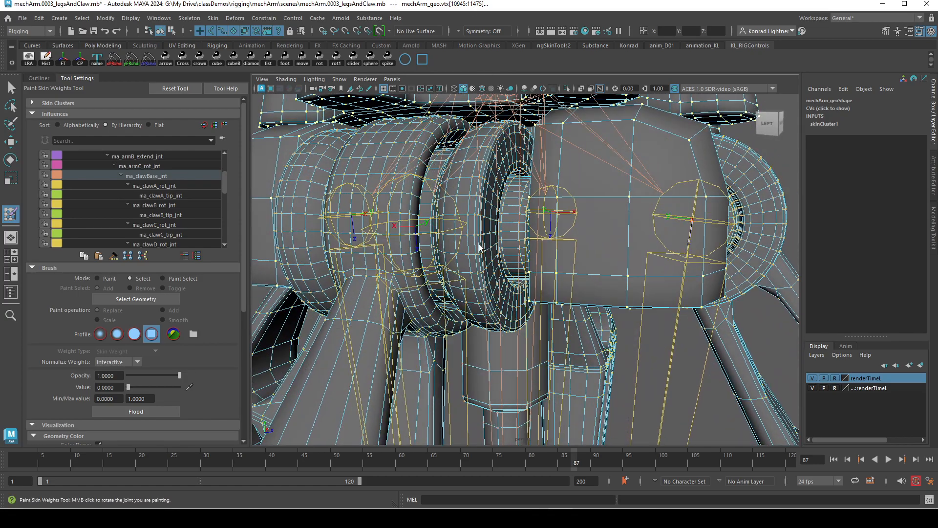
{"action": "left_click", "coordinate": [529, 249], "text": "shift"}
{"action": "key", "text": "ctrl+z"}
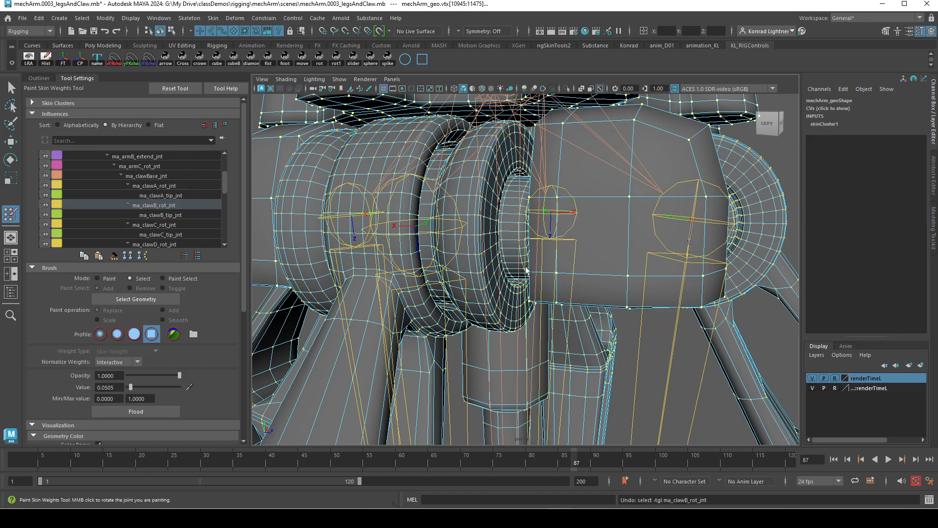
{"action": "left_click_drag", "start_coordinate": [502, 250], "coordinate": [549, 233], "text": "alt"}
{"action": "left_click_drag", "start_coordinate": [675, 259], "coordinate": [542, 260], "text": "alt"}
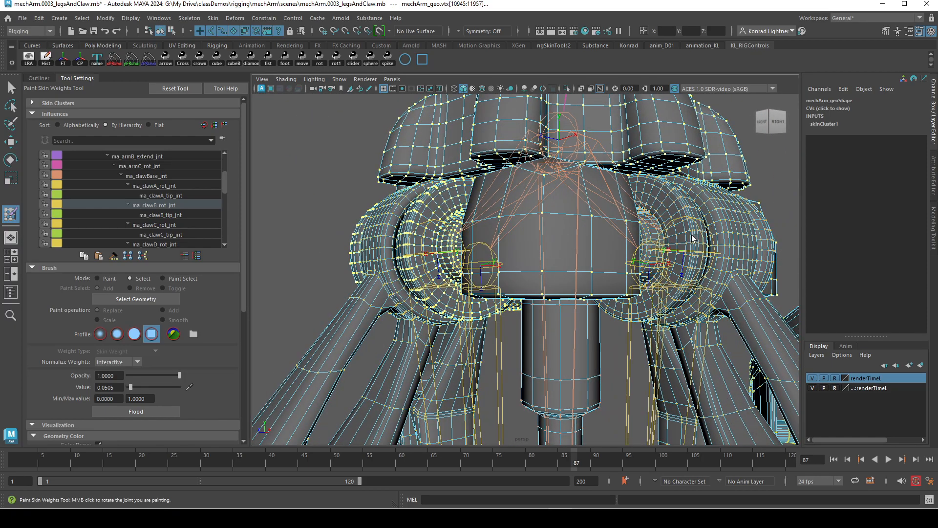
{"action": "left_click_drag", "start_coordinate": [713, 254], "coordinate": [596, 296], "text": "alt"}
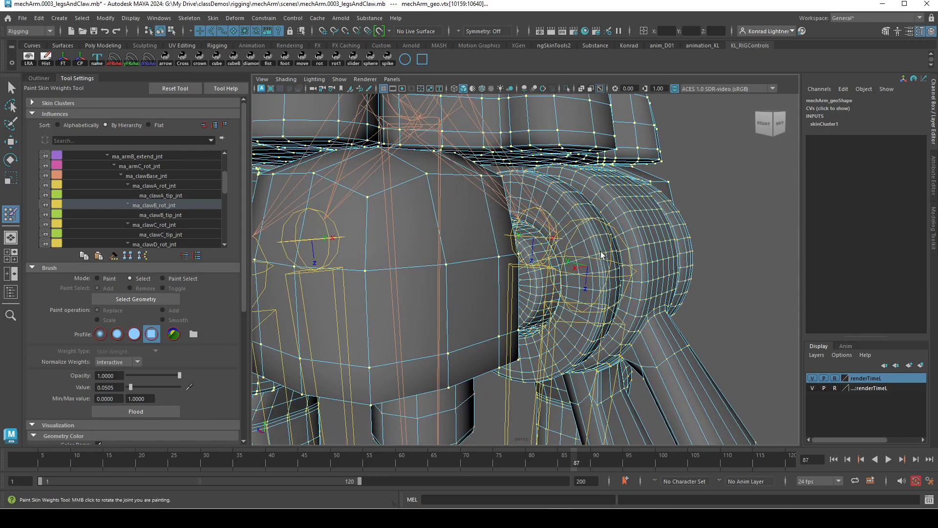
{"action": "left_click_drag", "start_coordinate": [671, 303], "coordinate": [504, 308], "text": "alt"}
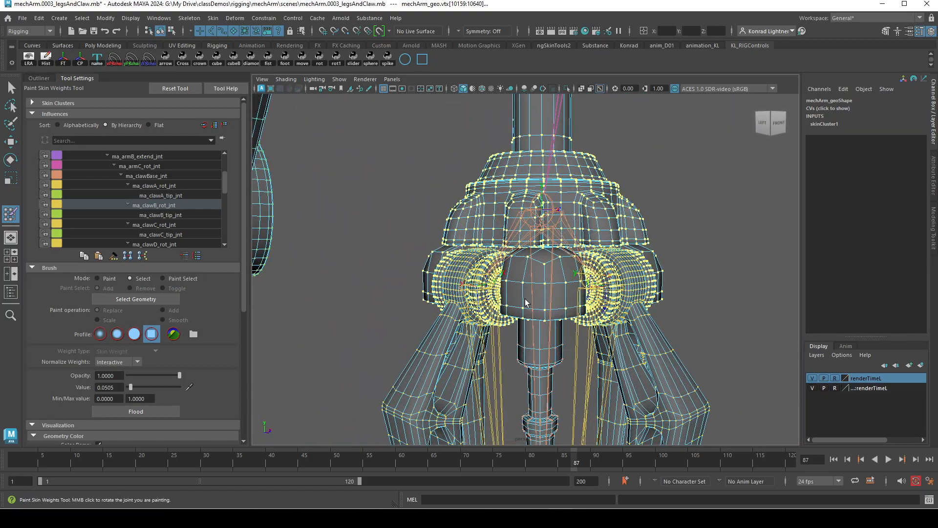
Step: Flood the selected claw base and hinge vertices with weight 1 for ma_clawBase_jnt
{"action": "left_click", "coordinate": [113, 281]}
{"action": "left_click_drag", "start_coordinate": [130, 387], "coordinate": [183, 417]}
{"action": "left_click", "coordinate": [161, 413]}
Step: Select the vertices of the bracket above the claw shaft and its round wrist housings, and flood them with weight 1 for ma_armC_rot_jnt
{"action": "right_click_drag", "start_coordinate": [618, 292], "coordinate": [598, 295], "text": "alt"}
{"action": "left_click_drag", "start_coordinate": [598, 294], "coordinate": [672, 299], "text": "alt"}
{"action": "middle_click_drag", "start_coordinate": [518, 167], "coordinate": [592, 313], "text": "alt"}
{"action": "left_click_drag", "start_coordinate": [591, 312], "coordinate": [293, 226], "text": "alt"}
{"action": "scroll", "coordinate": [172, 205], "scroll_direction": "up", "scroll_amount": 1}
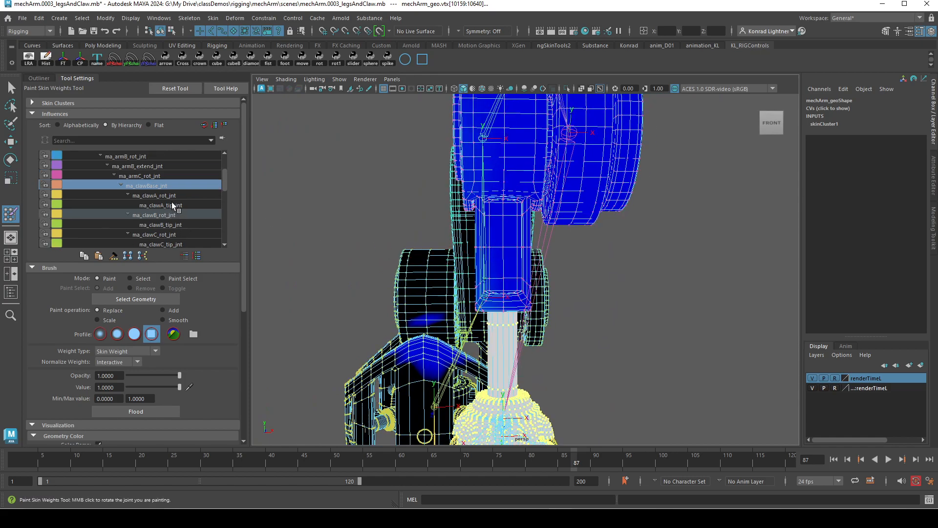
{"action": "left_click", "coordinate": [158, 176]}
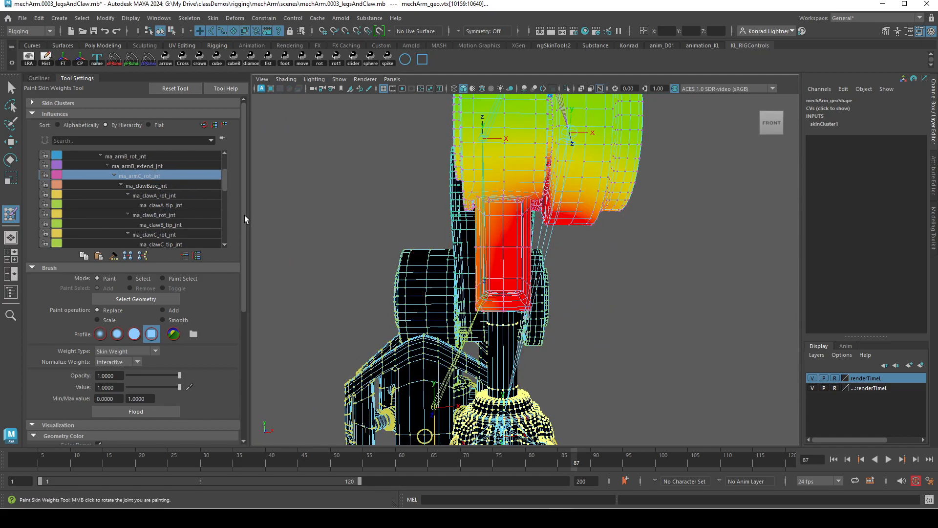
{"action": "middle_click_drag", "start_coordinate": [555, 246], "coordinate": [565, 312], "text": "alt"}
{"action": "left_click_drag", "start_coordinate": [491, 297], "coordinate": [523, 311], "text": "alt"}
{"action": "left_click", "coordinate": [129, 279]}
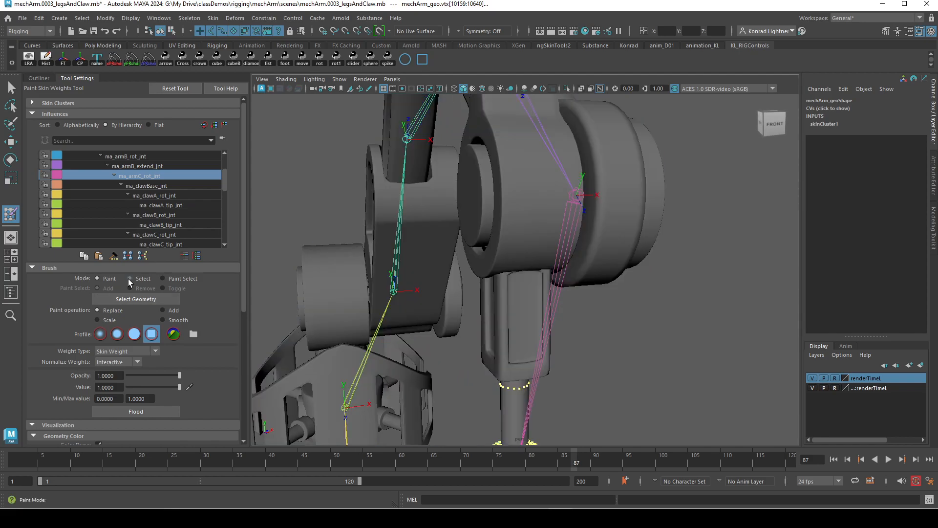
{"action": "left_click", "coordinate": [524, 322]}
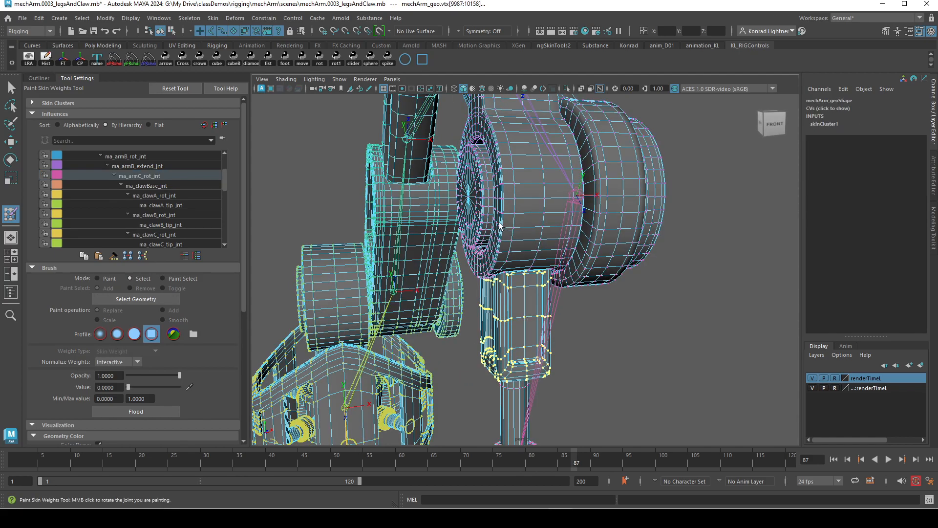
{"action": "double_click", "coordinate": [514, 227], "text": "shift"}
{"action": "mouse_move", "coordinate": [662, 312]}
{"action": "left_mouse_down", "text": "alt"}
{"action": "mouse_move", "coordinate": [570, 300]}
{"action": "mouse_move", "coordinate": [627, 306]}
{"action": "left_mouse_up", "text": "alt"}
{"action": "left_click", "coordinate": [100, 278]}
{"action": "left_click", "coordinate": [137, 412]}
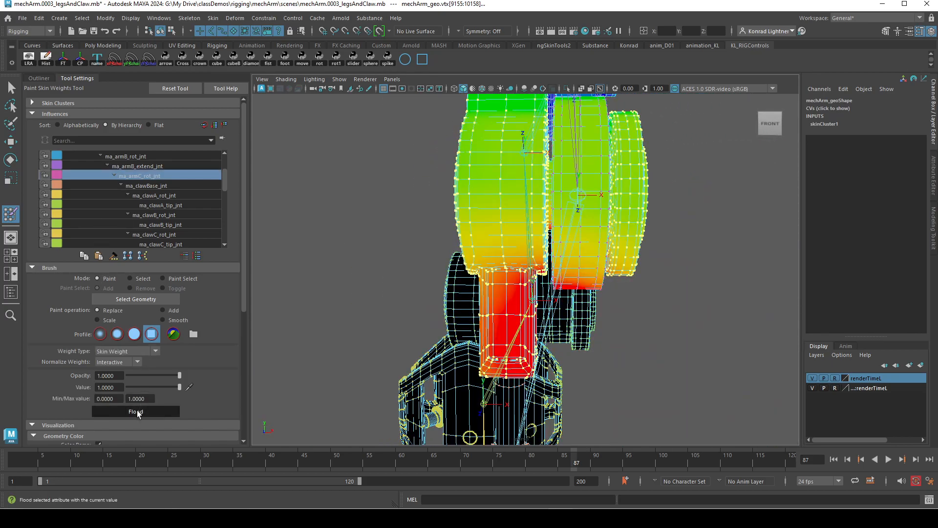
Step: Select the vertices of the middle wrist ring and its two extending rods, and flood them with weight 1 for ma_armB_extend_jnt
{"action": "left_click_drag", "start_coordinate": [496, 196], "coordinate": [489, 214], "text": "alt"}
{"action": "middle_click_drag", "start_coordinate": [488, 213], "coordinate": [424, 379], "text": "alt"}
{"action": "left_click_drag", "start_coordinate": [492, 330], "coordinate": [381, 274], "text": "alt"}
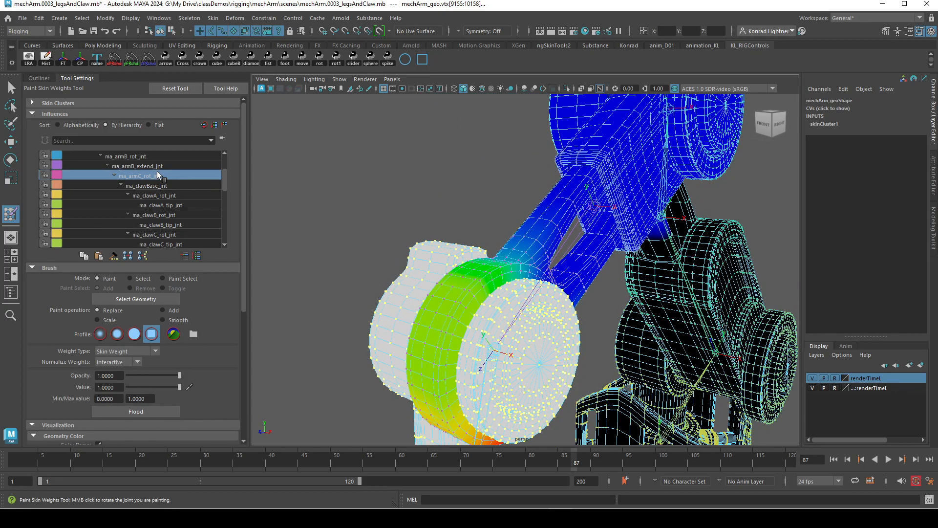
{"action": "left_click", "coordinate": [142, 166]}
{"action": "left_click", "coordinate": [128, 279]}
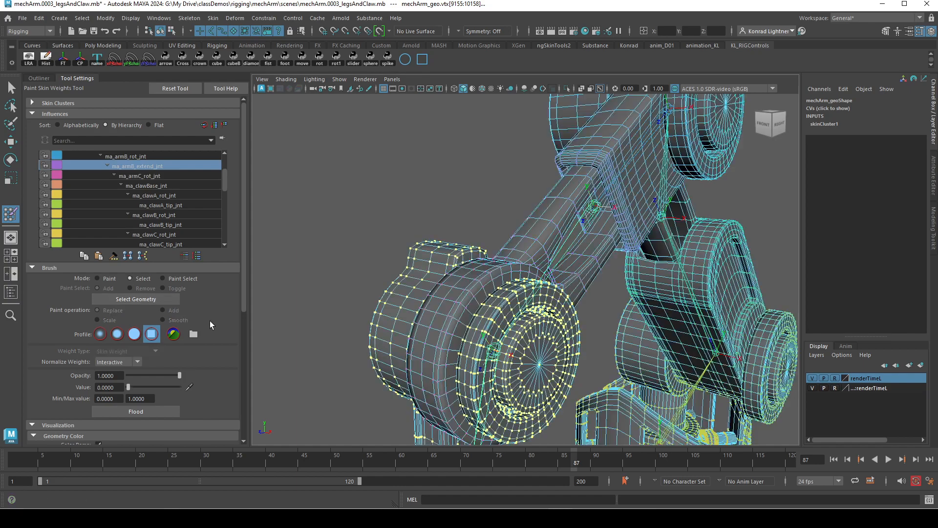
{"action": "double_click", "coordinate": [451, 321]}
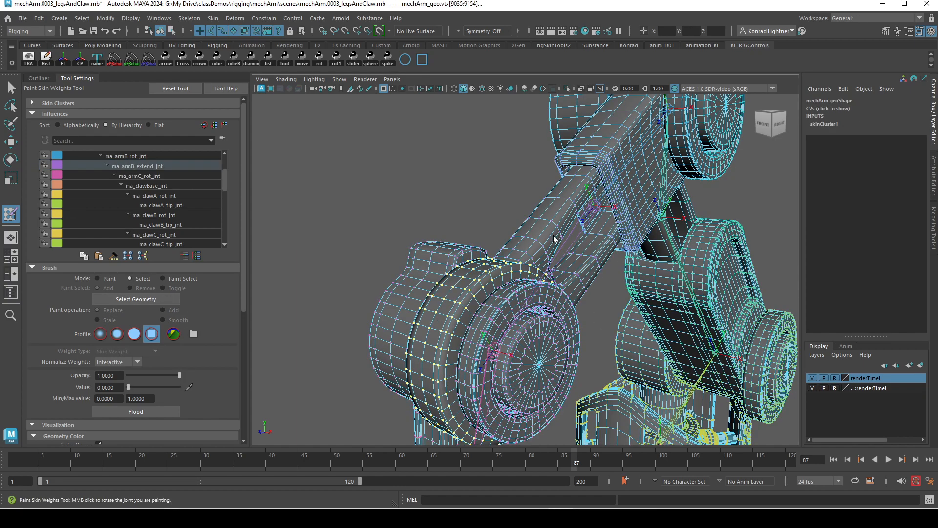
{"action": "left_click", "coordinate": [98, 278]}
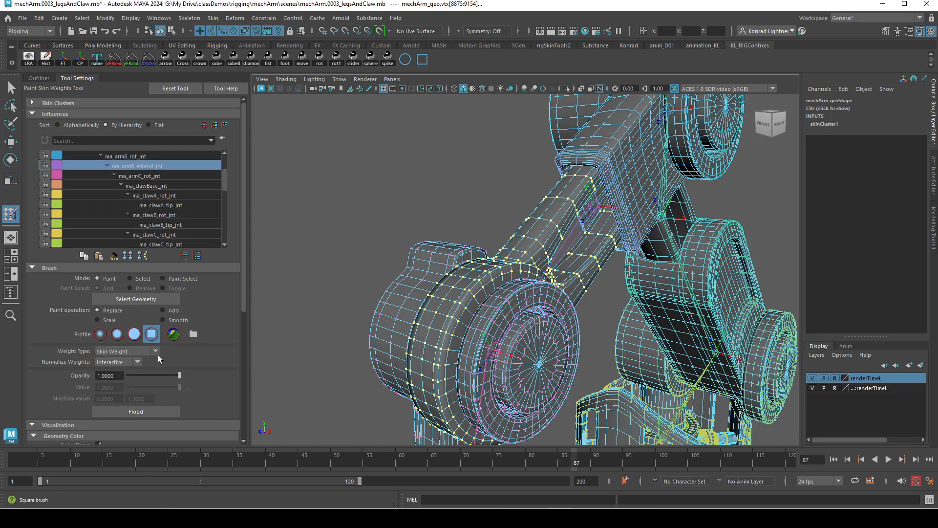
{"action": "left_click", "coordinate": [179, 387]}
{"action": "left_click", "coordinate": [147, 412]}
Step: Select the vertices of the arm sleeve that holds the extending rods and flood them with weight 1 for ma_armB_rot_jnt
{"action": "middle_click_drag", "start_coordinate": [644, 200], "coordinate": [555, 299], "text": "alt"}
{"action": "left_click_drag", "start_coordinate": [555, 299], "coordinate": [509, 289], "text": "alt"}
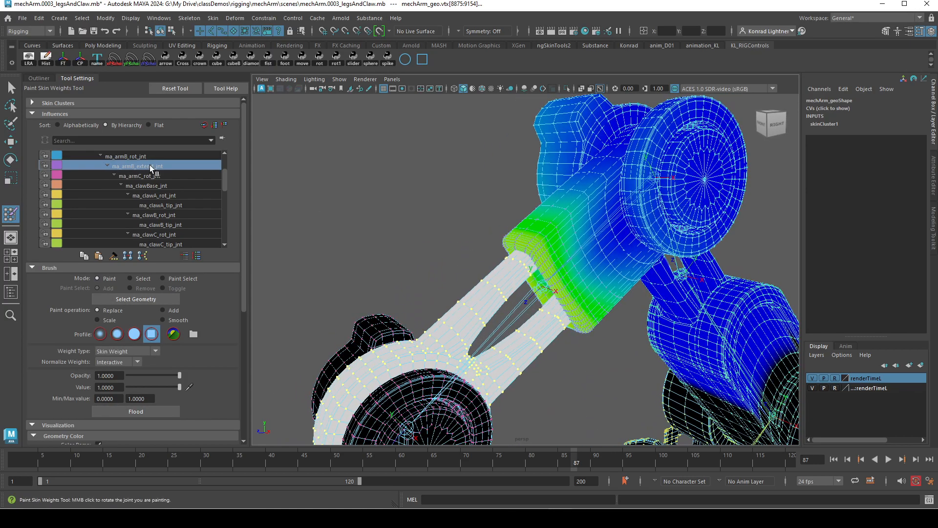
{"action": "left_click", "coordinate": [140, 158]}
{"action": "right_click_drag", "start_coordinate": [519, 194], "coordinate": [559, 232], "text": "alt"}
{"action": "middle_click_drag", "start_coordinate": [559, 233], "coordinate": [513, 260], "text": "alt"}
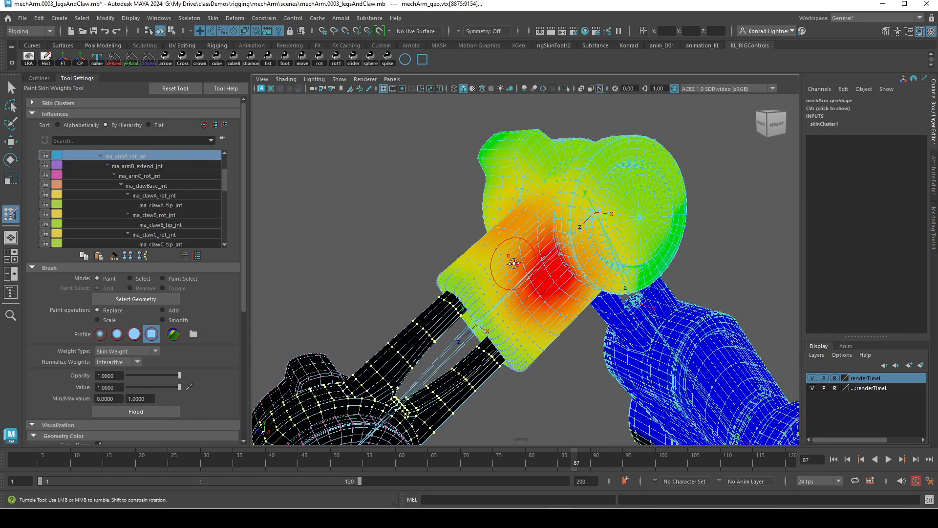
{"action": "left_click_drag", "start_coordinate": [513, 261], "coordinate": [584, 256], "text": "alt"}
{"action": "middle_click_drag", "start_coordinate": [584, 256], "coordinate": [505, 254], "text": "alt"}
{"action": "right_click_drag", "start_coordinate": [505, 254], "coordinate": [554, 252], "text": "alt"}
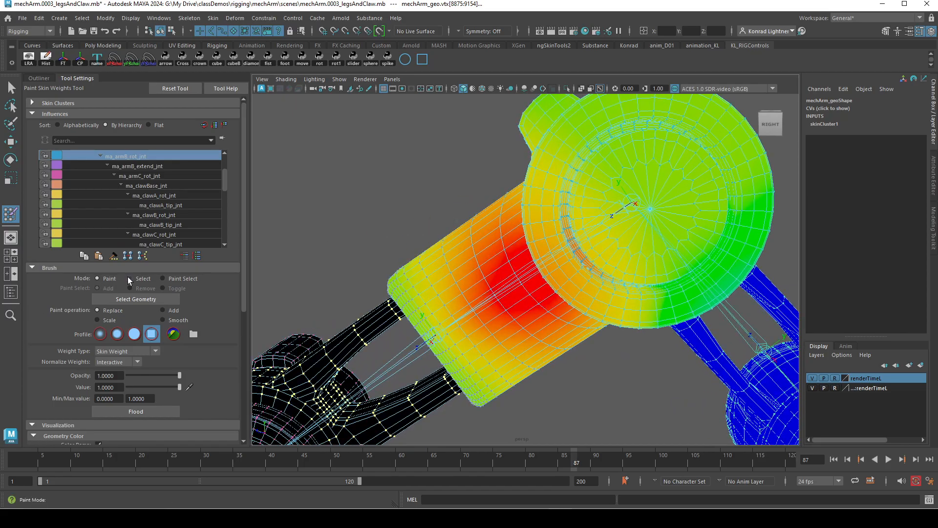
{"action": "left_click", "coordinate": [130, 278]}
{"action": "double_click", "coordinate": [447, 263]}
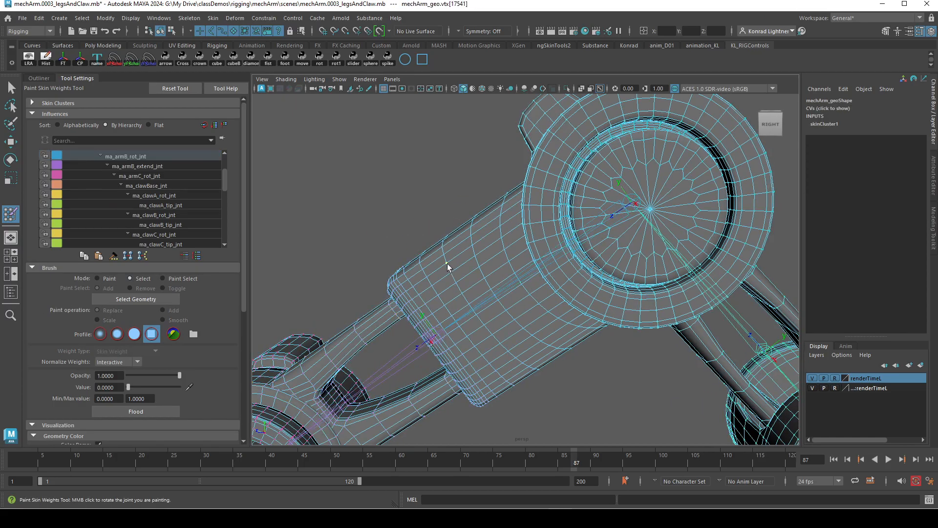
{"action": "left_click_drag", "start_coordinate": [404, 208], "coordinate": [828, 237], "text": "alt"}
{"action": "left_click", "coordinate": [106, 278]}
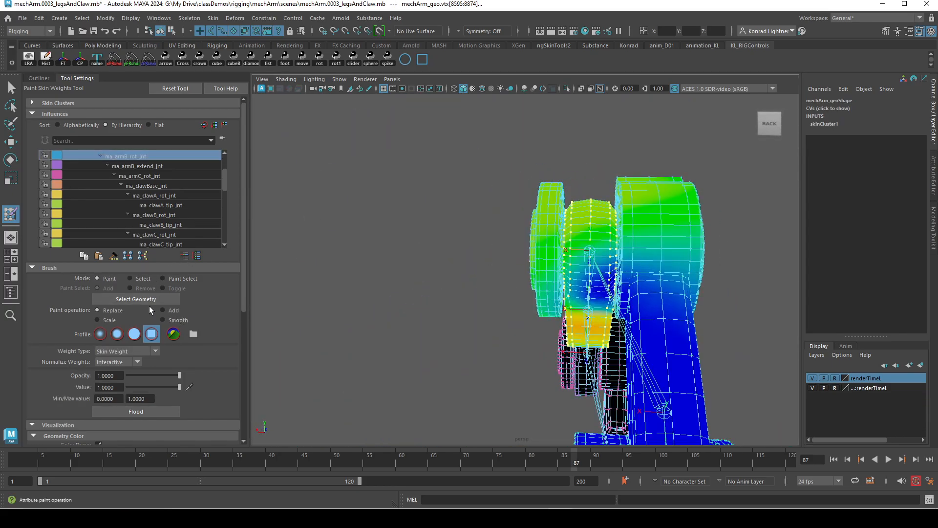
{"action": "left_click", "coordinate": [136, 412]}
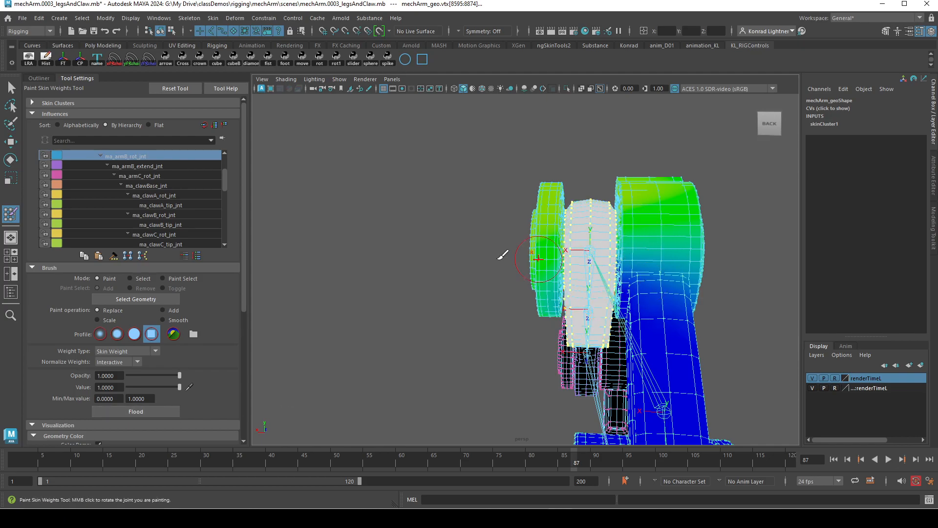
Step: Select the vertices of the elbow housing and its two extending rods, and flood them with weight 1 for ma_armA_extend_jnt
{"action": "scroll", "coordinate": [130, 160], "scroll_direction": "up", "scroll_amount": 1}
{"action": "left_click", "coordinate": [135, 176]}
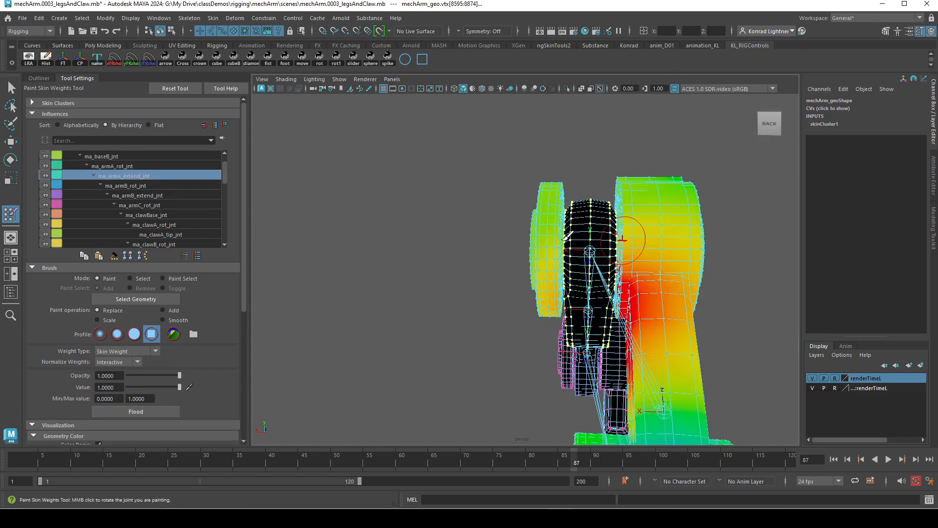
{"action": "left_click_drag", "start_coordinate": [537, 254], "coordinate": [465, 258], "text": "alt"}
{"action": "middle_click_drag", "start_coordinate": [460, 262], "coordinate": [348, 250], "text": "alt"}
{"action": "right_click_drag", "start_coordinate": [348, 251], "coordinate": [431, 275], "text": "alt"}
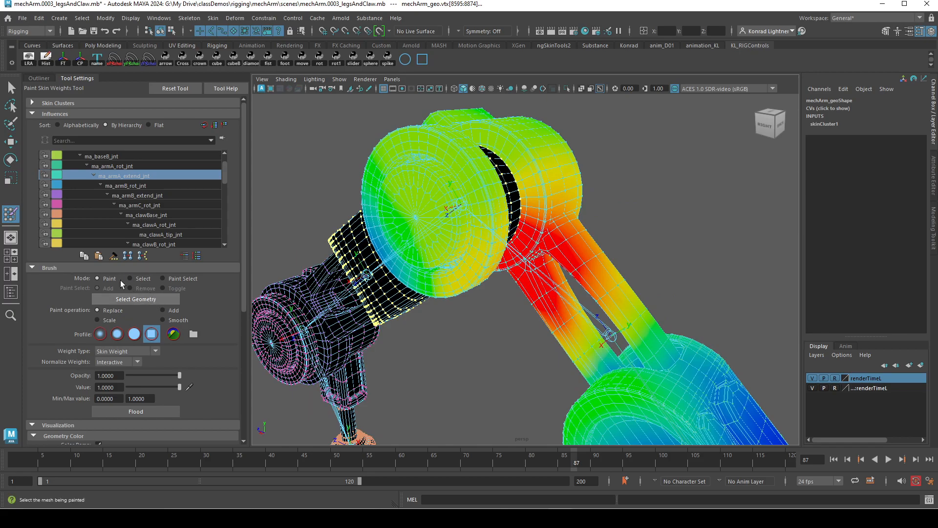
{"action": "left_click", "coordinate": [130, 278]}
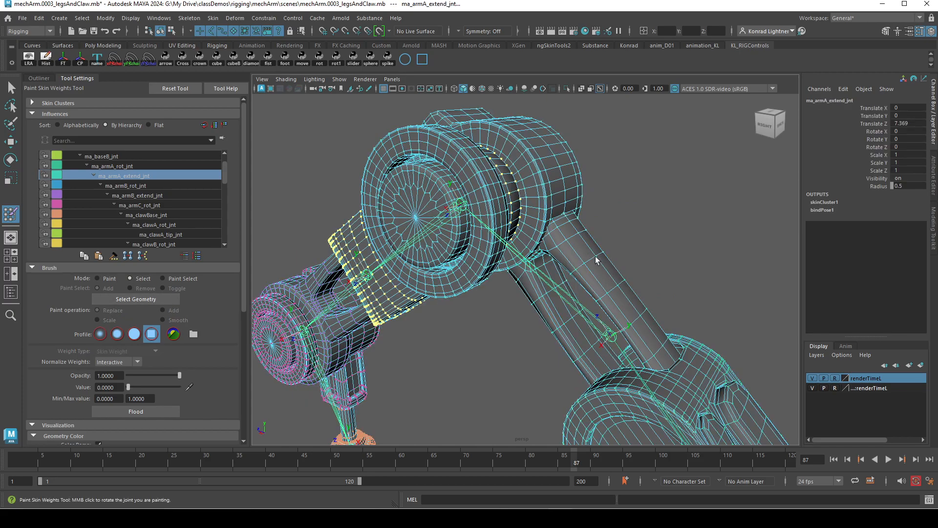
{"action": "left_click", "coordinate": [596, 260]}
{"action": "left_click", "coordinate": [562, 173], "text": "shift"}
{"action": "left_click_drag", "start_coordinate": [451, 207], "coordinate": [502, 288], "text": "alt"}
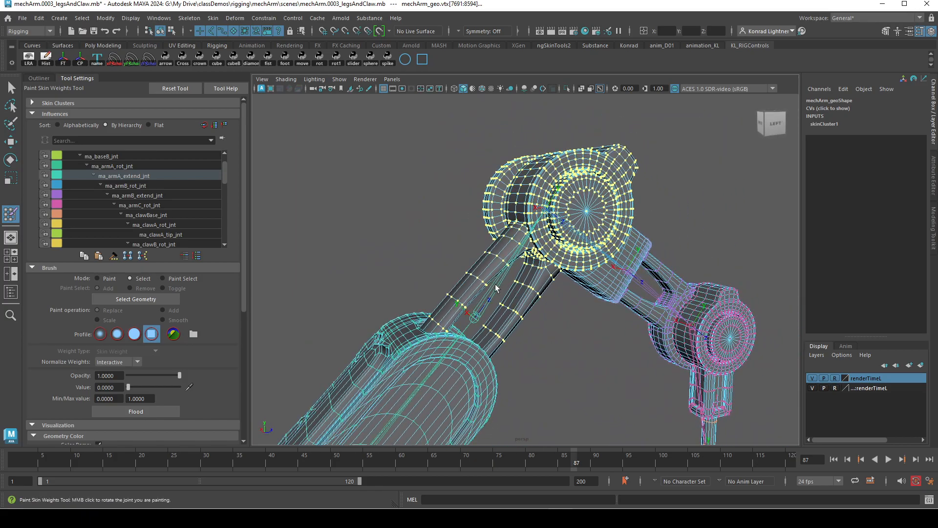
{"action": "left_click", "coordinate": [110, 278]}
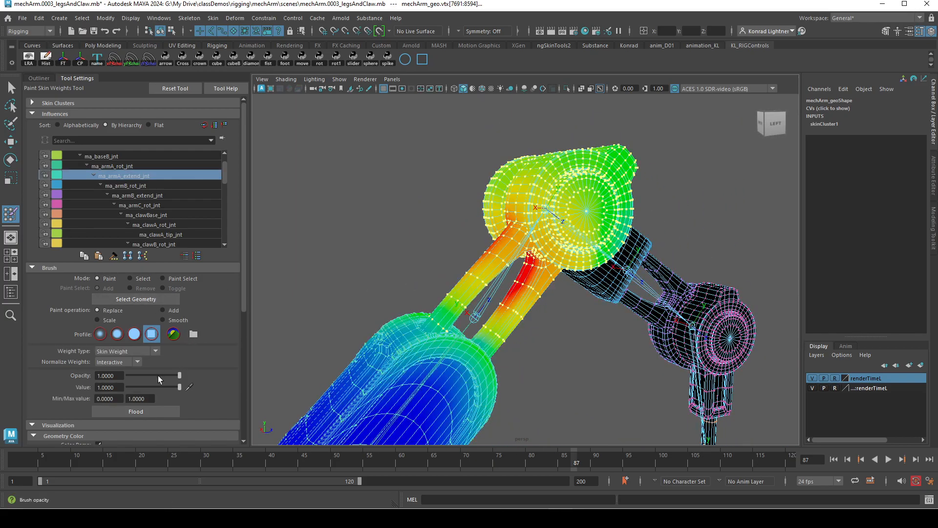
{"action": "left_click", "coordinate": [136, 412]}
Step: Select the vertices of the large lower arm casing that holds the rods and flood them with weight 1 for ma_armA_rot_jnt
{"action": "scroll", "coordinate": [582, 184], "scroll_direction": "up", "scroll_amount": 5}
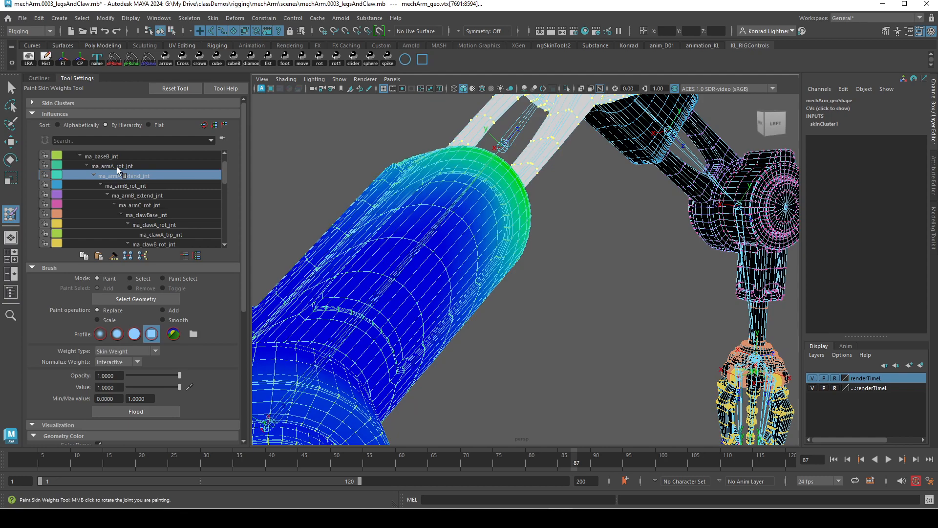
{"action": "left_click", "coordinate": [117, 167]}
{"action": "middle_click_drag", "start_coordinate": [344, 315], "coordinate": [567, 309], "text": "alt"}
{"action": "left_click_drag", "start_coordinate": [567, 309], "coordinate": [635, 322], "text": "alt"}
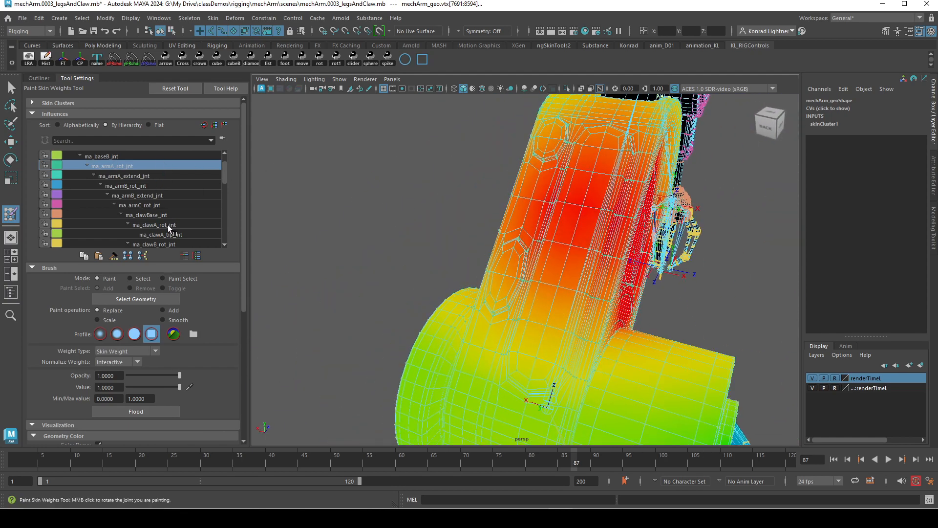
{"action": "left_click", "coordinate": [130, 278]}
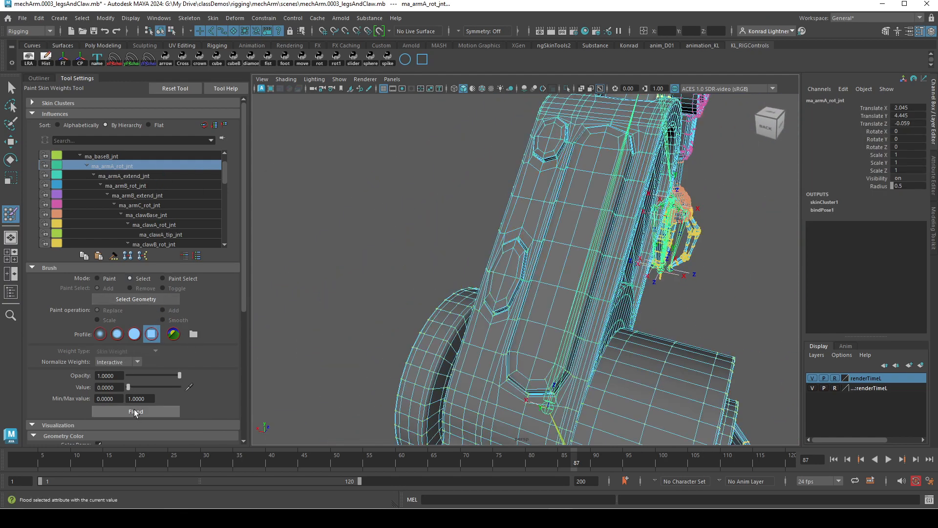
{"action": "left_click", "coordinate": [532, 241]}
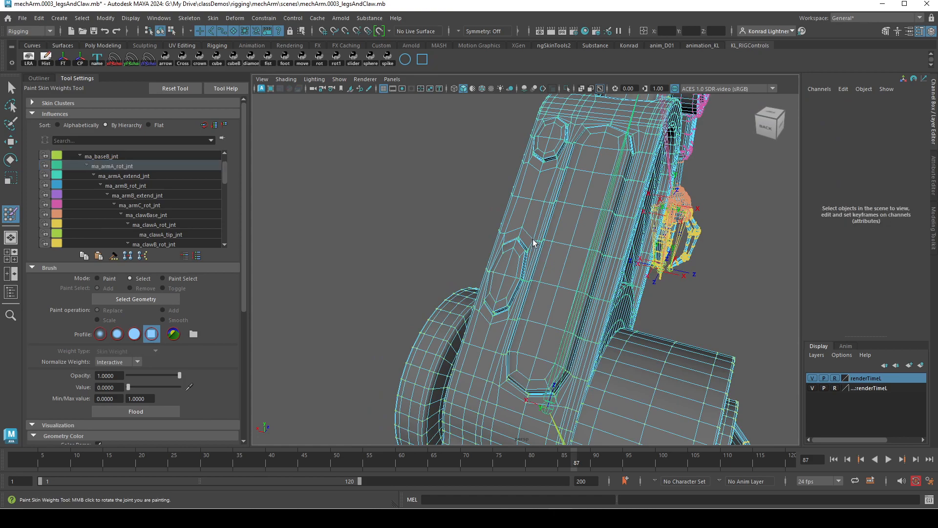
{"action": "double_click", "coordinate": [534, 240]}
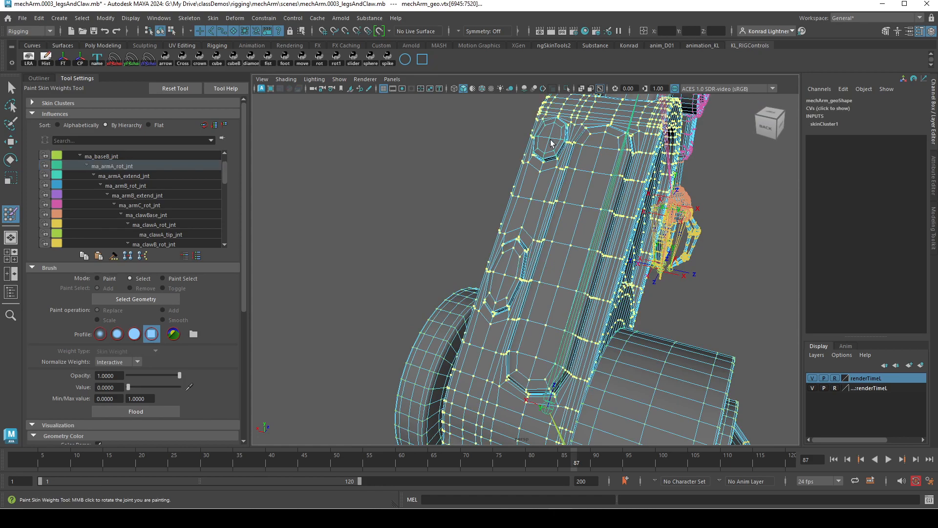
{"action": "mouse_move", "coordinate": [549, 139]}
{"action": "left_mouse_down", "text": "alt"}
{"action": "mouse_move", "coordinate": [473, 219]}
{"action": "mouse_move", "coordinate": [576, 233]}
{"action": "left_mouse_up", "text": "alt"}
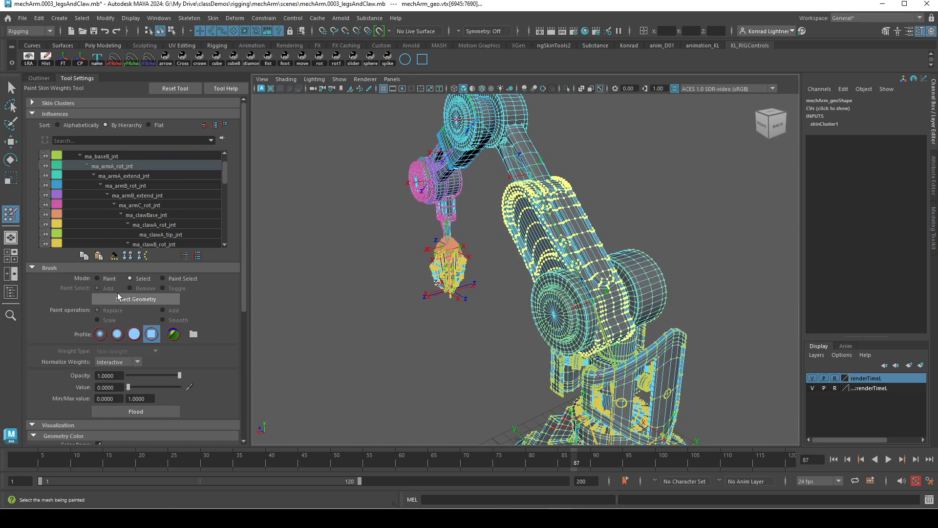
{"action": "left_click", "coordinate": [97, 278]}
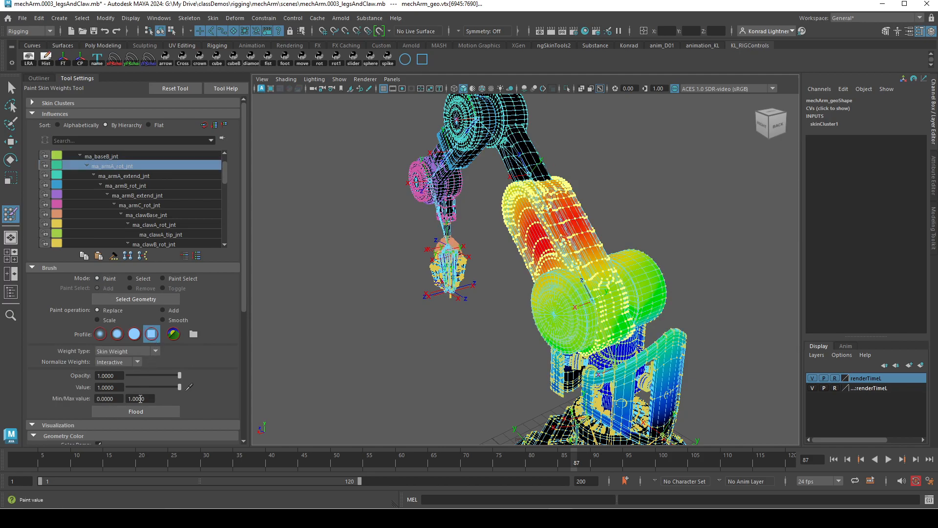
{"action": "left_click", "coordinate": [136, 411]}
Step: Choose ma_baseB_jnt as the influence and select the vertices of the round shoulder housing at the foot of the arm
{"action": "scroll", "coordinate": [506, 332], "scroll_direction": "up", "scroll_amount": 5}
{"action": "left_click_drag", "start_coordinate": [506, 333], "coordinate": [520, 272], "text": "alt"}
{"action": "left_click", "coordinate": [114, 156]}
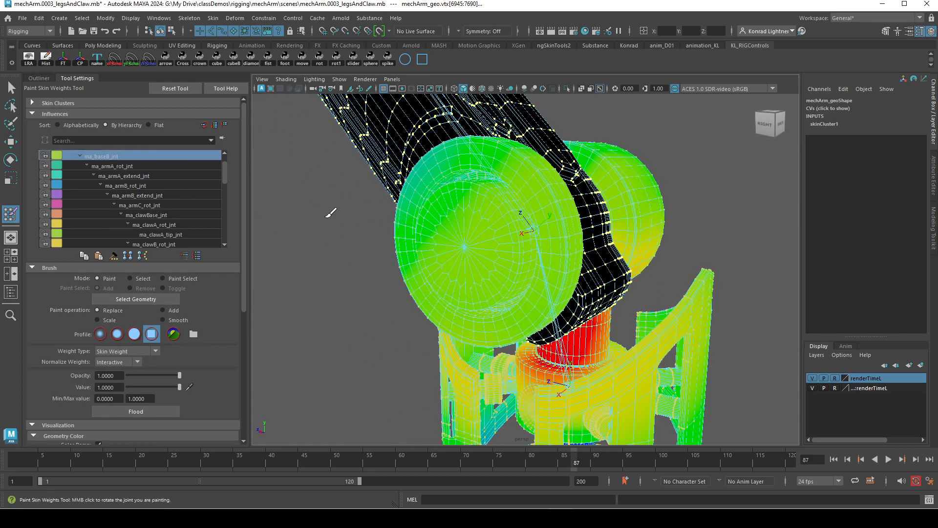
{"action": "left_click", "coordinate": [130, 278]}
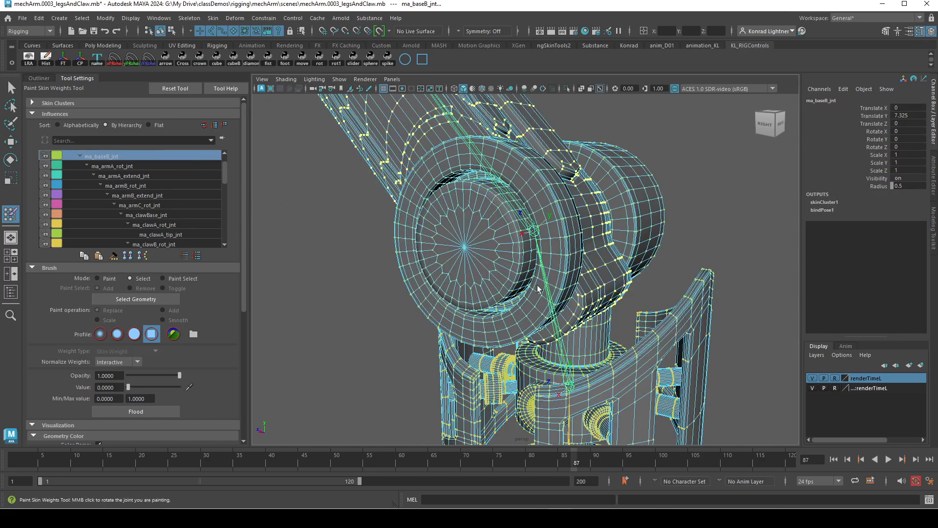
{"action": "double_click", "coordinate": [468, 246]}
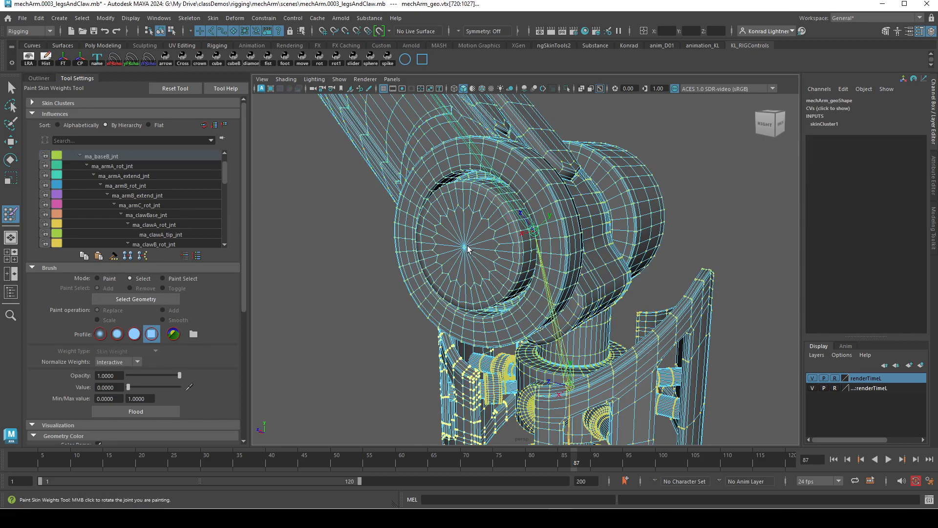
{"action": "left_click", "coordinate": [753, 279]}
{"action": "left_click_drag", "start_coordinate": [753, 279], "coordinate": [550, 287], "text": "alt"}
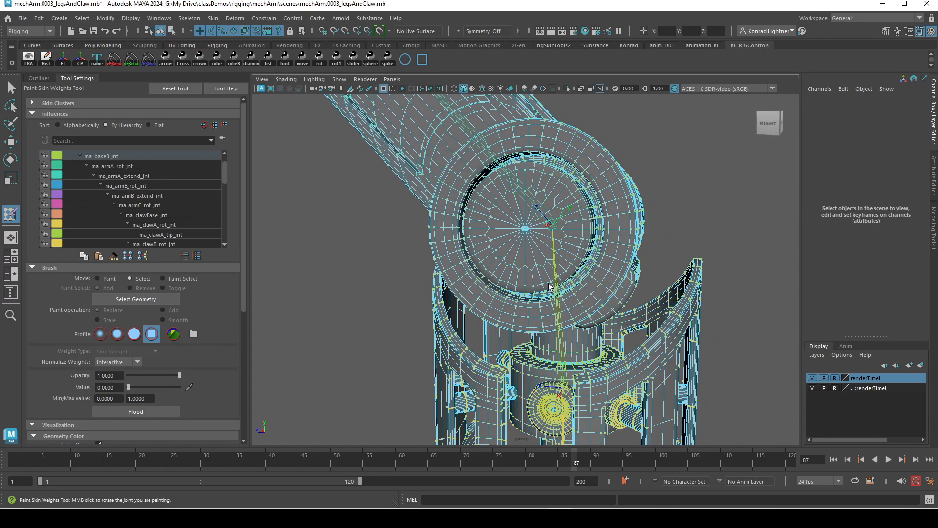
{"action": "double_click", "coordinate": [527, 233]}
{"action": "left_click_drag", "start_coordinate": [527, 233], "coordinate": [521, 304], "text": "alt"}
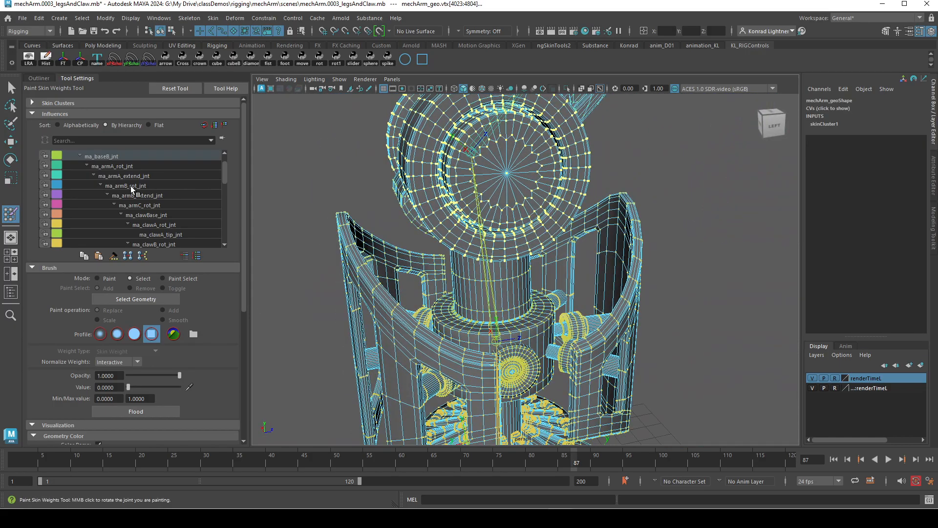
Step: Add the vertices of the central column and its collar beneath the shoulder housing to the selection
{"action": "scroll", "coordinate": [144, 190], "scroll_direction": "up", "scroll_amount": 1}
{"action": "left_click_drag", "start_coordinate": [481, 272], "coordinate": [521, 278], "text": "alt"}
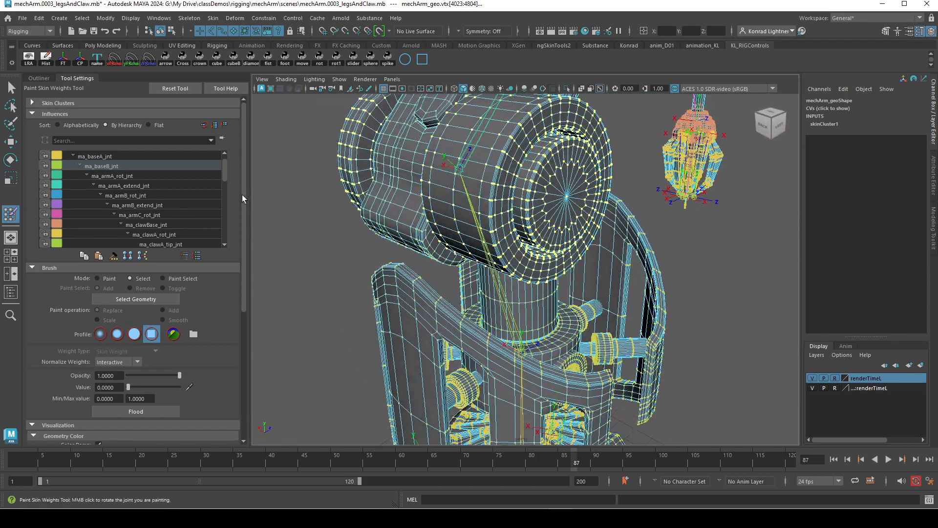
{"action": "left_click_drag", "start_coordinate": [615, 265], "coordinate": [557, 259], "text": "alt"}
{"action": "middle_click_drag", "start_coordinate": [452, 274], "coordinate": [436, 218], "text": "alt"}
{"action": "right_click_drag", "start_coordinate": [436, 218], "coordinate": [533, 229], "text": "alt"}
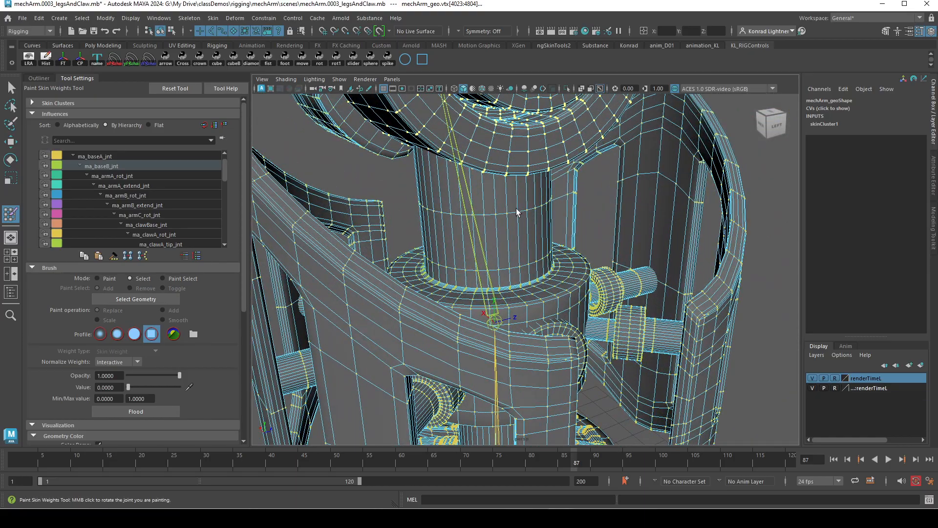
{"action": "double_click", "coordinate": [518, 212]}
{"action": "left_click_drag", "start_coordinate": [603, 318], "coordinate": [573, 302], "text": "alt"}
{"action": "middle_click_drag", "start_coordinate": [581, 305], "coordinate": [534, 174], "text": "alt"}
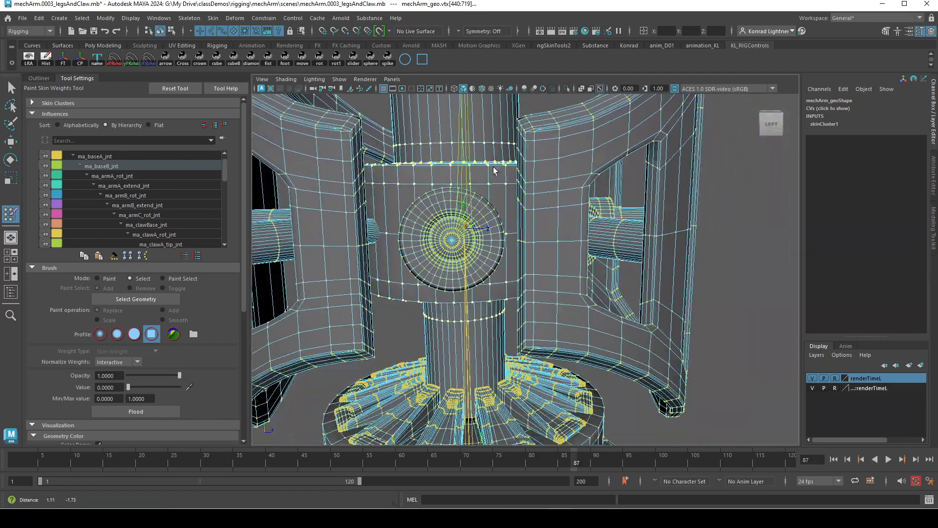
Step: Add the vertices of the curved shield panels and the round hub on the column to the selection
{"action": "double_click", "coordinate": [524, 132], "text": "shift"}
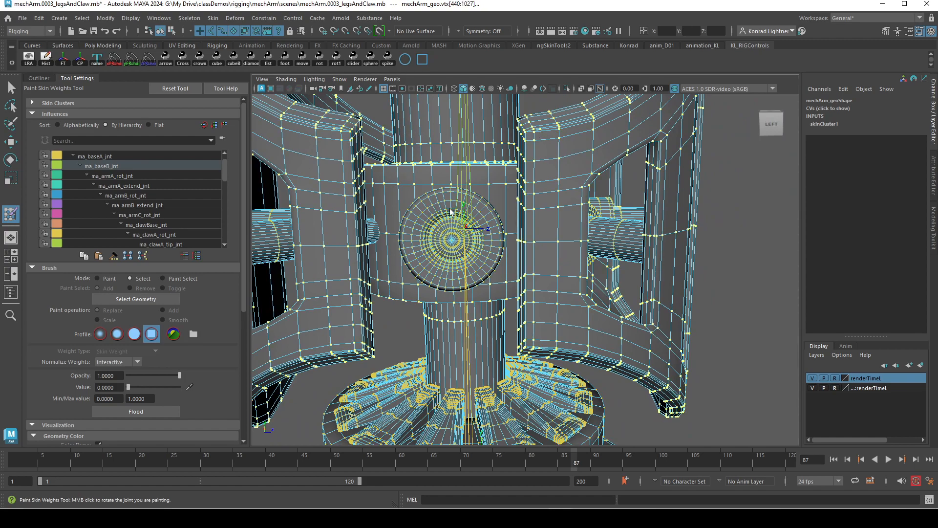
{"action": "double_click", "coordinate": [439, 237], "text": "shift"}
{"action": "left_click_drag", "start_coordinate": [438, 236], "coordinate": [640, 311], "text": "alt"}
{"action": "left_click_drag", "start_coordinate": [396, 244], "coordinate": [552, 273], "text": "alt"}
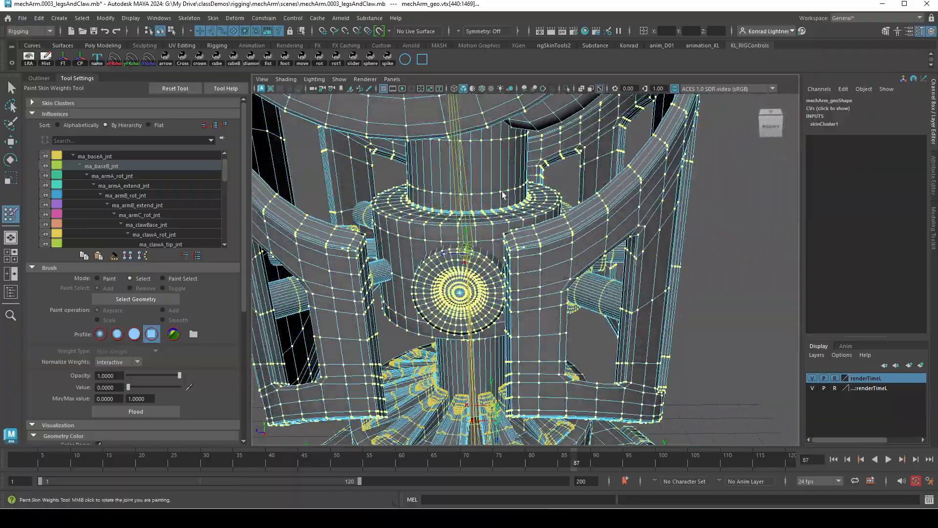
Step: Extend the selection to the connecting pins and their rings between the column and the shield panels
{"action": "right_click_drag", "start_coordinate": [440, 264], "coordinate": [547, 245], "text": "alt"}
{"action": "middle_click_drag", "start_coordinate": [314, 220], "coordinate": [526, 191], "text": "alt"}
{"action": "left_click_drag", "start_coordinate": [525, 191], "coordinate": [472, 424], "text": "alt"}
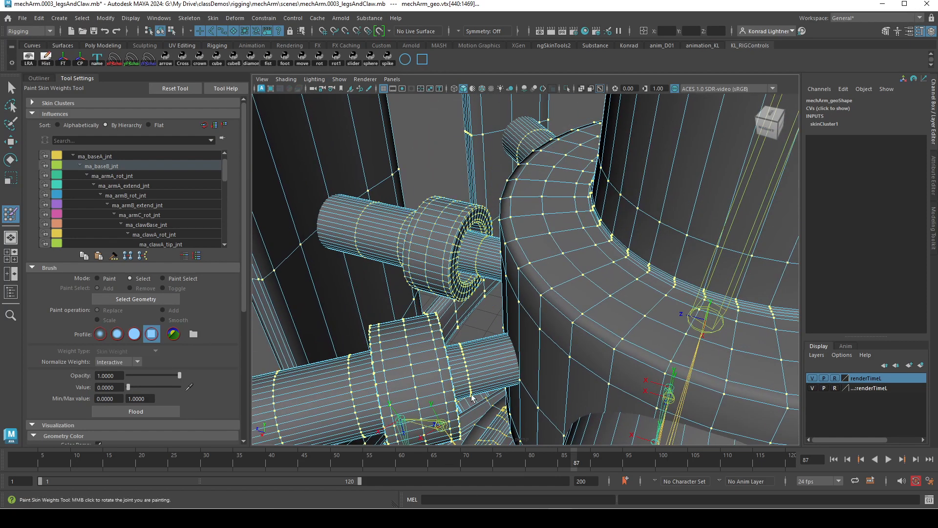
{"action": "key", "text": "shift+period"}
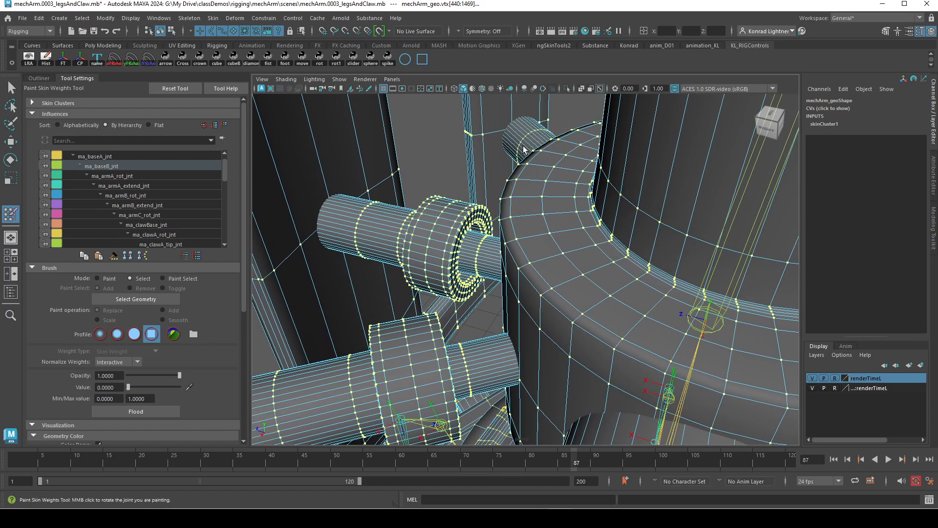
{"action": "left_click_drag", "start_coordinate": [519, 150], "coordinate": [521, 273], "text": "alt"}
{"action": "key", "text": "shift+period"}
{"action": "key", "text": "shift+period"}
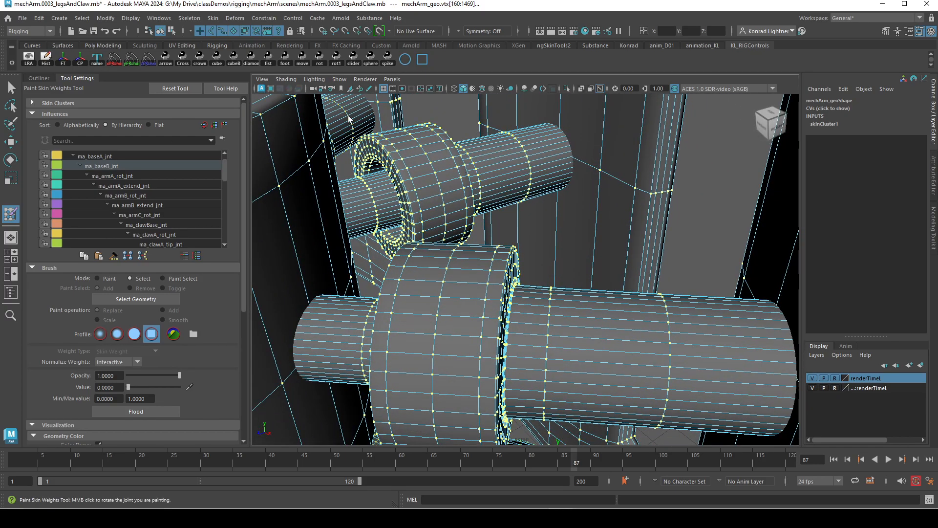
Step: Check the selection around the shoulder and shields, and flood it with weight 1 for ma_baseB_jnt
{"action": "right_click_drag", "start_coordinate": [349, 119], "coordinate": [83, 139], "text": "alt"}
{"action": "left_click_drag", "start_coordinate": [313, 244], "coordinate": [465, 272], "text": "alt"}
{"action": "middle_click_drag", "start_coordinate": [464, 271], "coordinate": [518, 269], "text": "alt"}
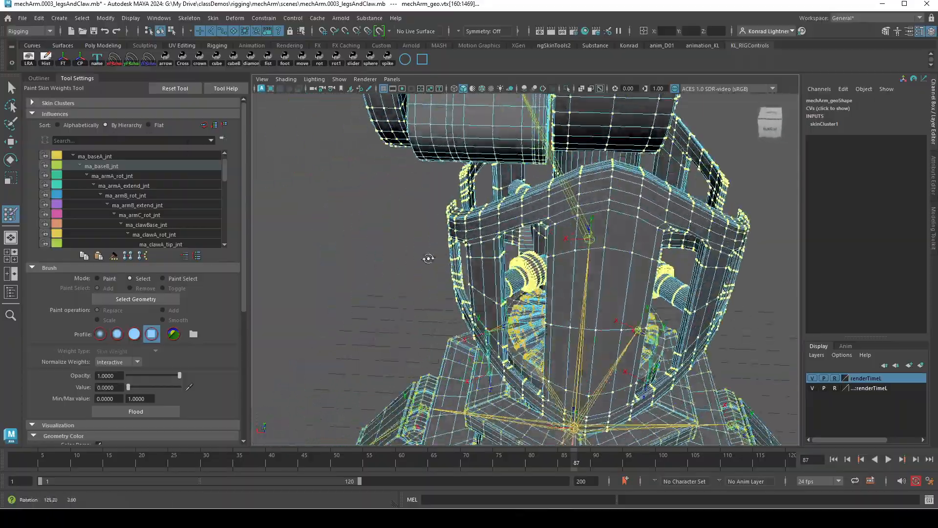
{"action": "left_click_drag", "start_coordinate": [519, 269], "coordinate": [581, 256], "text": "alt"}
{"action": "right_click_drag", "start_coordinate": [582, 257], "coordinate": [527, 249], "text": "alt"}
{"action": "left_click_drag", "start_coordinate": [526, 249], "coordinate": [503, 255], "text": "alt"}
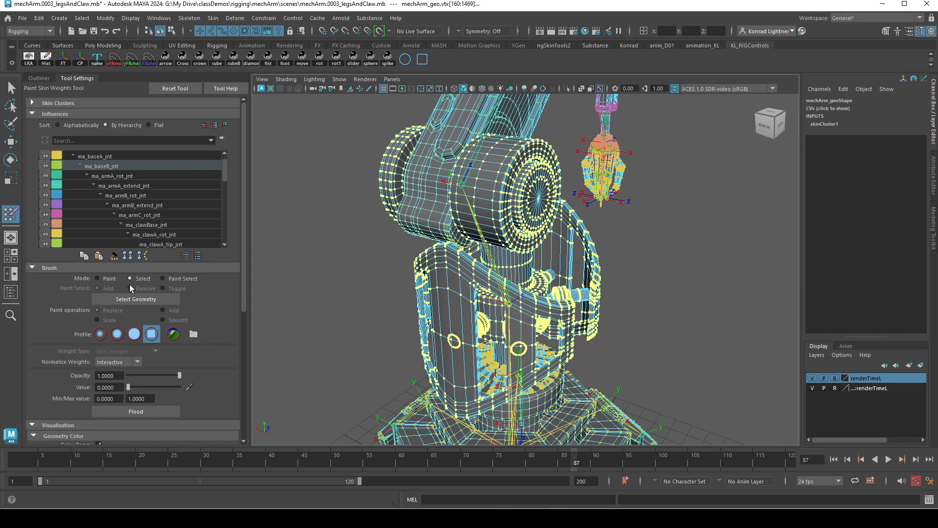
{"action": "left_click", "coordinate": [107, 280]}
{"action": "left_click", "coordinate": [145, 411]}
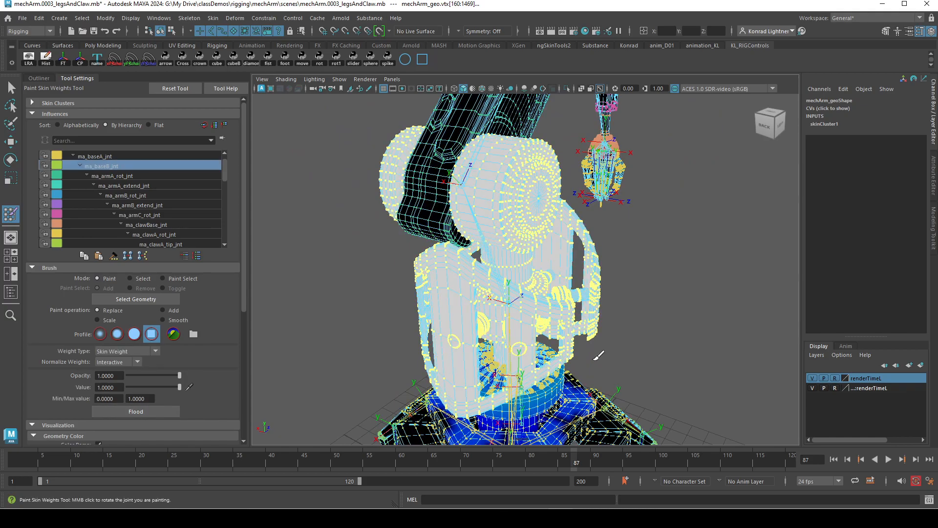
Step: Choose ma_baseA_jnt as the influence and select the vertices of the large angular base platform
{"action": "left_click_drag", "start_coordinate": [469, 367], "coordinate": [602, 365], "text": "alt"}
{"action": "middle_click_drag", "start_coordinate": [555, 397], "coordinate": [573, 261], "text": "alt"}
{"action": "scroll", "coordinate": [565, 259], "scroll_direction": "up", "scroll_amount": 8}
{"action": "right_click_drag", "start_coordinate": [565, 259], "coordinate": [435, 257], "text": "alt"}
{"action": "left_click", "coordinate": [101, 156]}
{"action": "scroll", "coordinate": [566, 281], "scroll_direction": "down", "scroll_amount": 6}
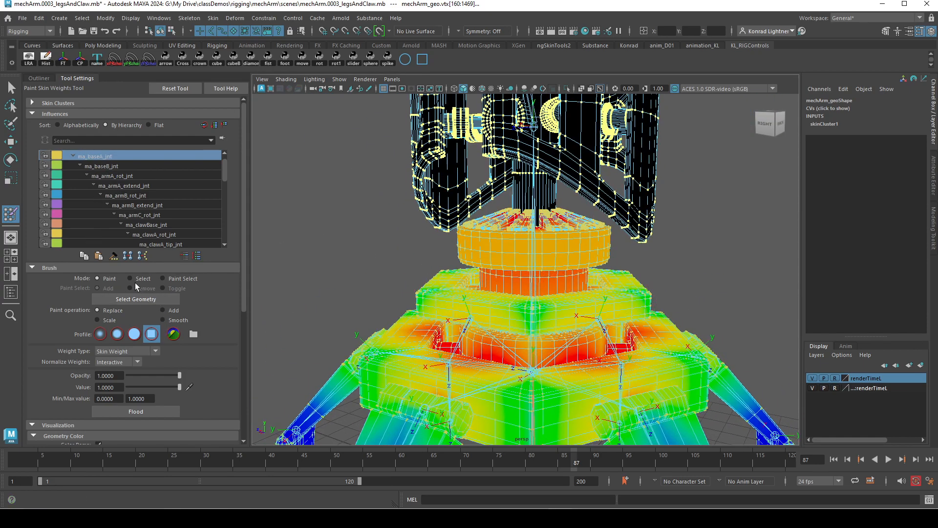
{"action": "left_click", "coordinate": [131, 279]}
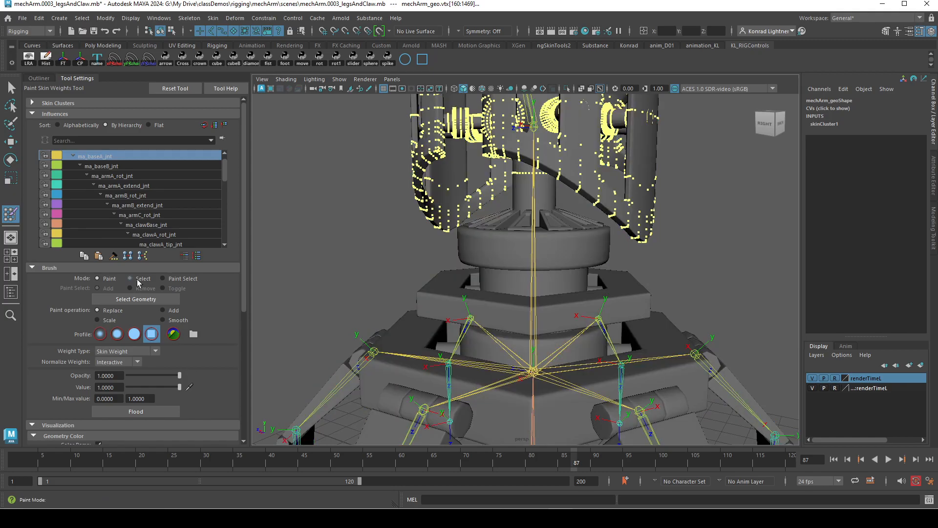
{"action": "scroll", "coordinate": [683, 317], "scroll_direction": "up", "scroll_amount": 3}
{"action": "scroll", "coordinate": [682, 317], "scroll_direction": "up", "scroll_amount": 5}
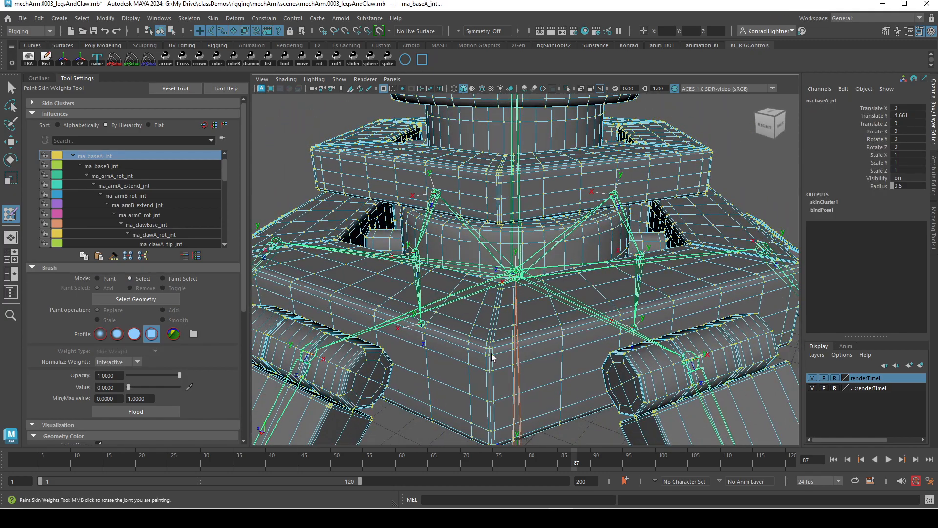
{"action": "left_click", "coordinate": [490, 352]}
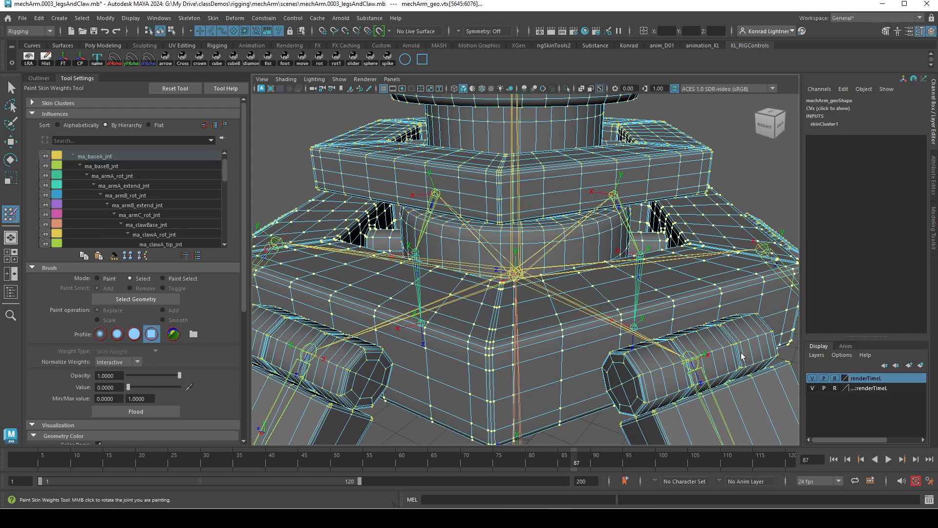
Step: Extend the vertex selection upward from the base platform to the second platform tier and the round disc above it
{"action": "left_click_drag", "start_coordinate": [693, 311], "coordinate": [654, 289], "text": "alt"}
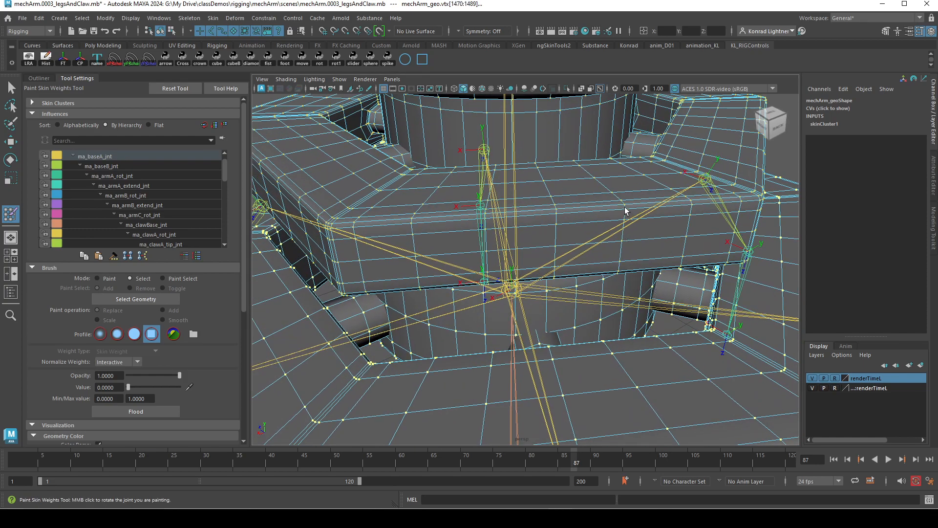
{"action": "left_click_drag", "start_coordinate": [566, 212], "coordinate": [552, 274], "text": "alt"}
{"action": "middle_click_drag", "start_coordinate": [553, 274], "coordinate": [526, 445], "text": "alt"}
{"action": "right_click_drag", "start_coordinate": [526, 445], "coordinate": [697, 339], "text": "alt"}
{"action": "middle_click_drag", "start_coordinate": [499, 201], "coordinate": [501, 285], "text": "alt"}
{"action": "scroll", "coordinate": [502, 287], "scroll_direction": "up", "scroll_amount": 5}
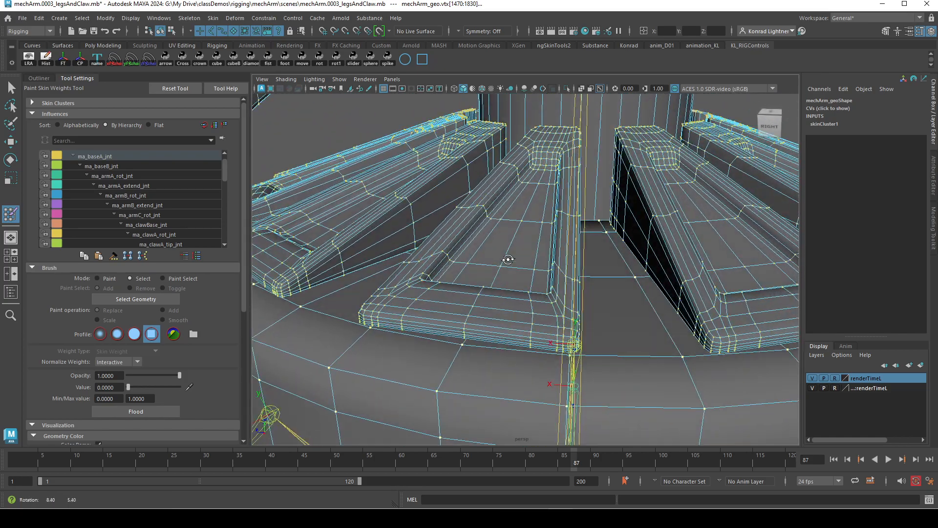
Step: Add the vertices of the raised radial fins on top of the round disc to the selection
{"action": "double_click", "coordinate": [422, 273], "text": "shift"}
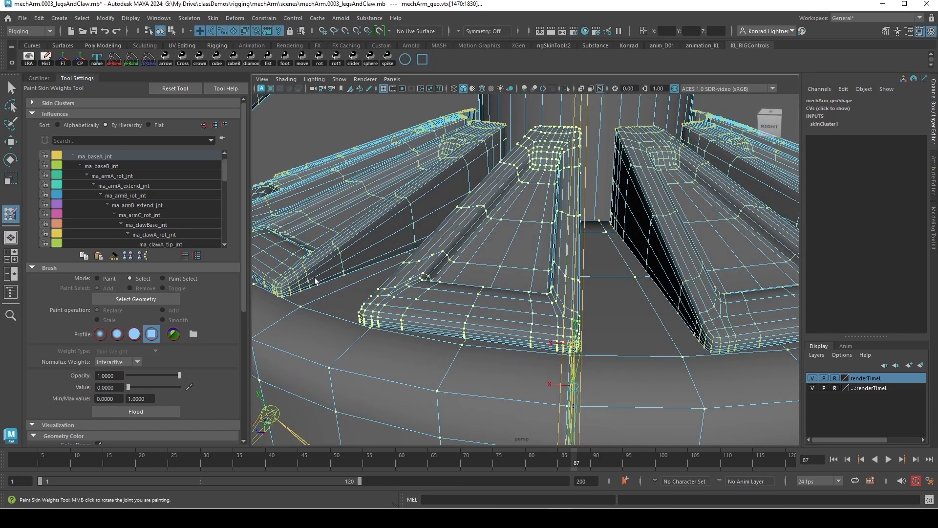
{"action": "left_click_drag", "start_coordinate": [391, 262], "coordinate": [382, 384], "text": "alt"}
{"action": "middle_click_drag", "start_coordinate": [382, 384], "coordinate": [594, 352], "text": "alt"}
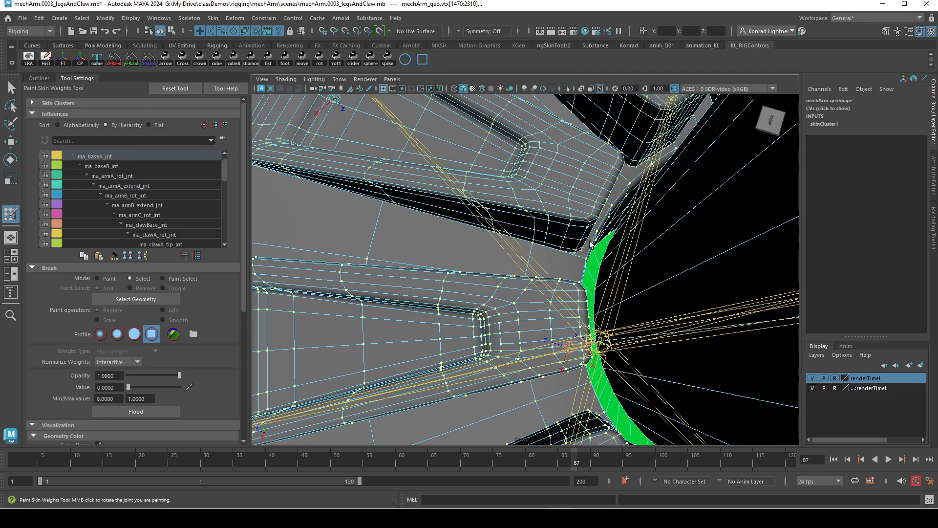
{"action": "left_click_drag", "start_coordinate": [607, 225], "coordinate": [718, 232], "text": "alt"}
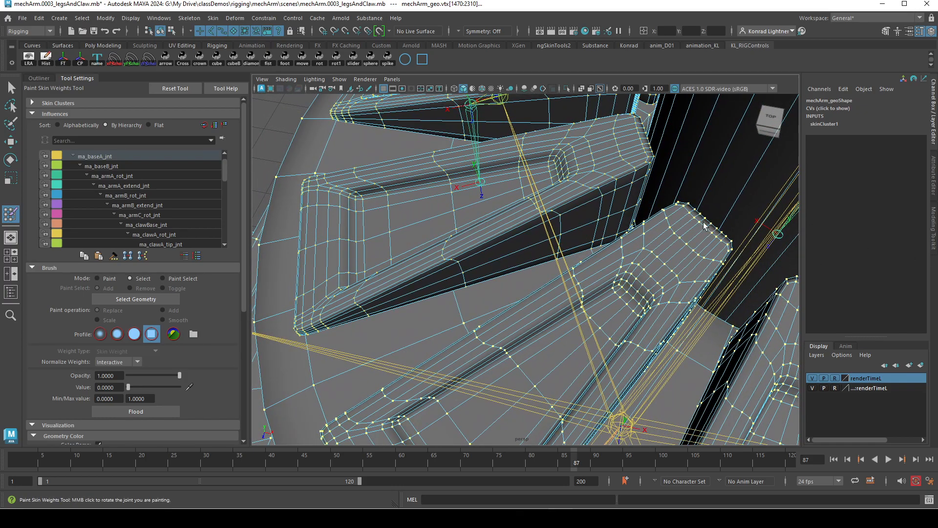
{"action": "left_click_drag", "start_coordinate": [650, 159], "coordinate": [564, 324], "text": "alt"}
{"action": "right_click_drag", "start_coordinate": [564, 324], "coordinate": [606, 282], "text": "alt"}
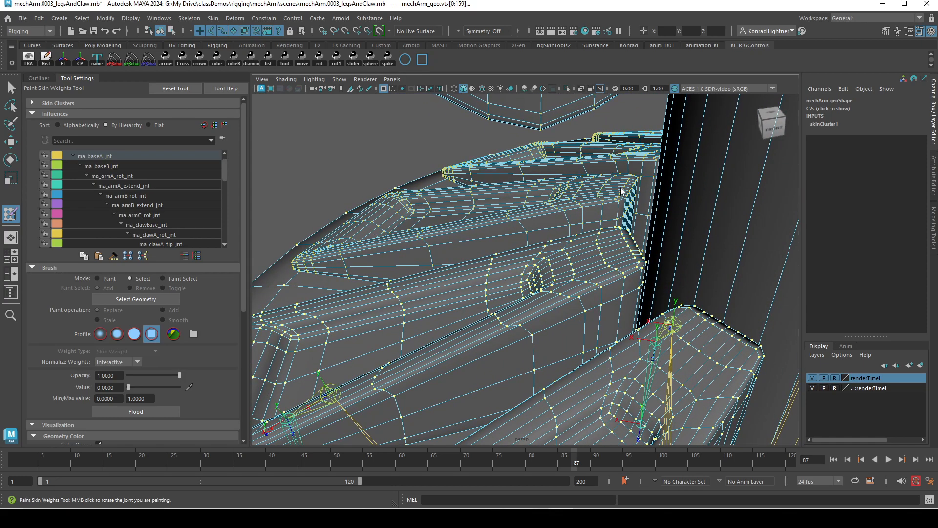
Step: Grow the vertex selection twice and include the remaining radial fins around the column
{"action": "key", "text": "shift+period"}
{"action": "key", "text": "shift+period"}
{"action": "left_click_drag", "start_coordinate": [644, 160], "coordinate": [409, 268], "text": "alt"}
{"action": "middle_click_drag", "start_coordinate": [408, 269], "coordinate": [647, 248], "text": "alt"}
{"action": "left_click_drag", "start_coordinate": [647, 247], "coordinate": [532, 273], "text": "alt"}
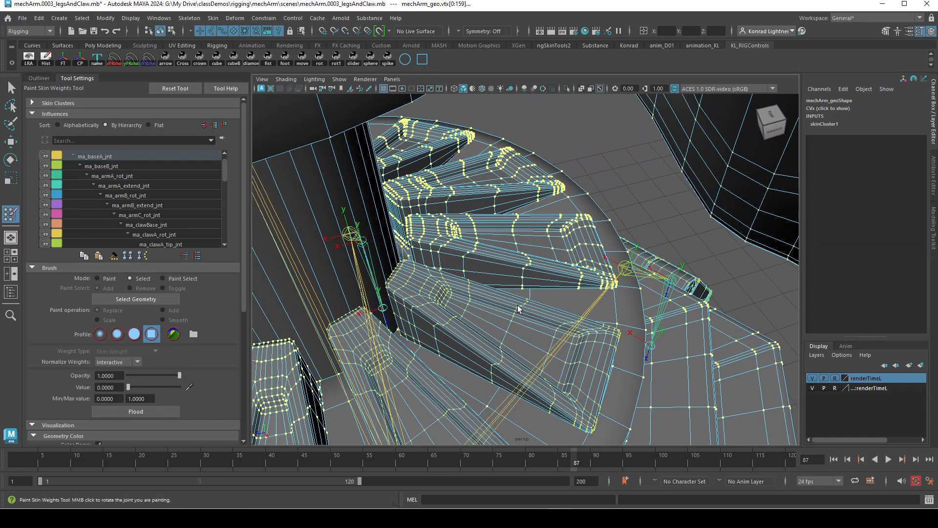
{"action": "left_click_drag", "start_coordinate": [518, 309], "coordinate": [757, 280], "text": "alt"}
{"action": "right_click_drag", "start_coordinate": [757, 280], "coordinate": [381, 278], "text": "alt"}
Step: Add the middle knuckles of the first leg hinges on the base platform's edge to the selection
{"action": "left_click_drag", "start_coordinate": [439, 293], "coordinate": [366, 195], "text": "alt"}
{"action": "right_click_drag", "start_coordinate": [366, 195], "coordinate": [552, 346], "text": "alt"}
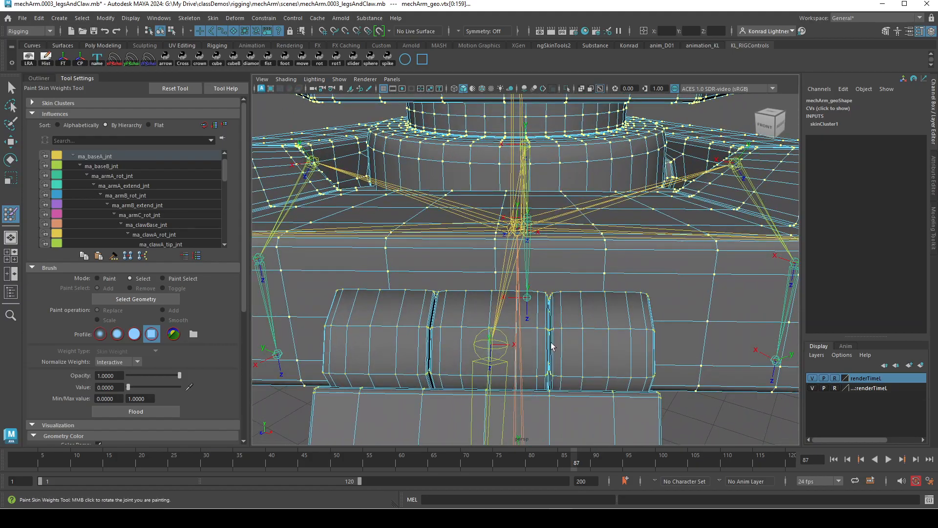
{"action": "left_click_drag", "start_coordinate": [669, 326], "coordinate": [618, 294], "text": "alt"}
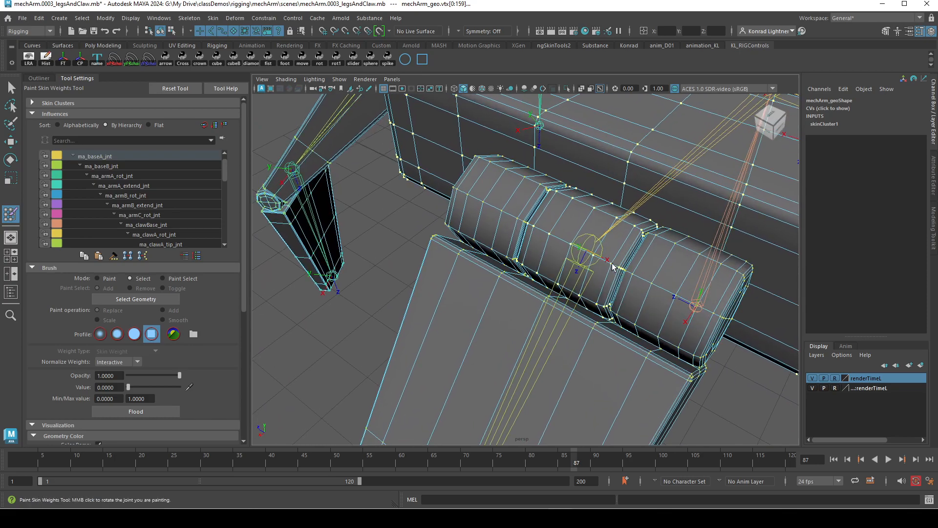
{"action": "right_click_drag", "start_coordinate": [690, 309], "coordinate": [392, 303], "text": "alt"}
{"action": "left_click_drag", "start_coordinate": [518, 313], "coordinate": [396, 329], "text": "alt"}
{"action": "right_click_drag", "start_coordinate": [396, 328], "coordinate": [601, 307], "text": "alt"}
{"action": "middle_click_drag", "start_coordinate": [698, 262], "coordinate": [645, 254], "text": "alt"}
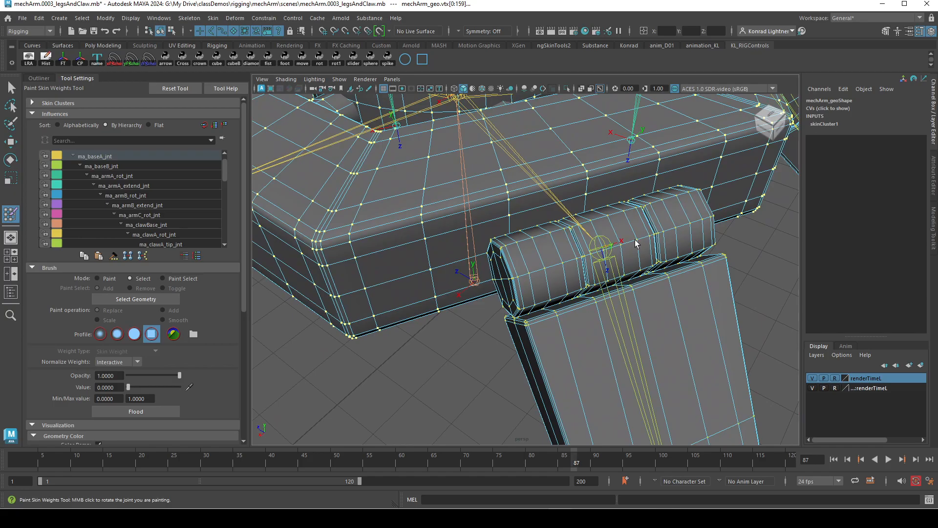
Step: Continue around the base and add the middle hinge knuckles of the next legs to the selection
{"action": "right_click_drag", "start_coordinate": [587, 169], "coordinate": [420, 244], "text": "alt"}
{"action": "left_click_drag", "start_coordinate": [562, 303], "coordinate": [478, 354], "text": "alt"}
{"action": "right_click_drag", "start_coordinate": [478, 354], "coordinate": [617, 323], "text": "alt"}
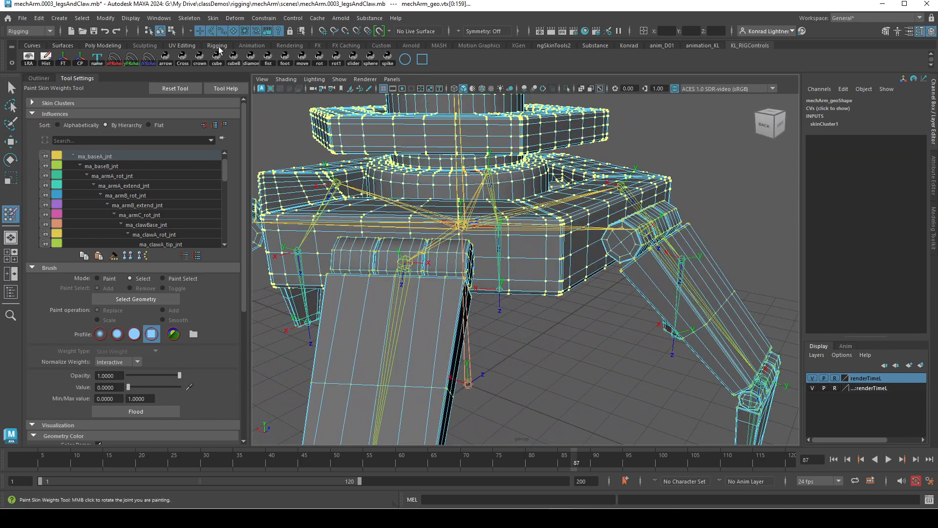
{"action": "right_click_drag", "start_coordinate": [362, 222], "coordinate": [423, 289], "text": "alt"}
{"action": "middle_click_drag", "start_coordinate": [386, 244], "coordinate": [432, 242], "text": "alt"}
{"action": "right_click_drag", "start_coordinate": [420, 237], "coordinate": [442, 234], "text": "alt"}
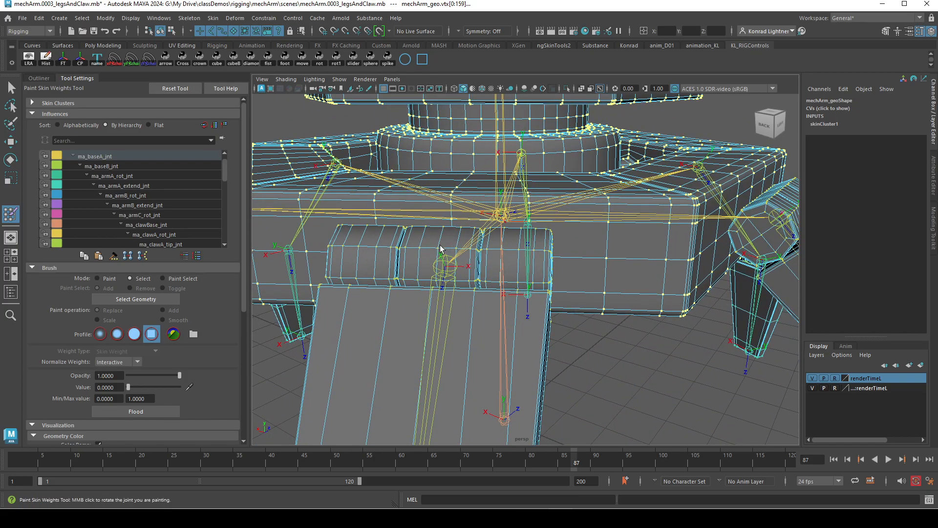
{"action": "left_click_drag", "start_coordinate": [737, 288], "coordinate": [332, 293], "text": "alt"}
{"action": "mouse_move", "coordinate": [626, 304]}
{"action": "left_mouse_down", "text": "alt"}
{"action": "mouse_move", "coordinate": [530, 300]}
{"action": "mouse_move", "coordinate": [437, 272]}
{"action": "left_mouse_up", "text": "alt"}
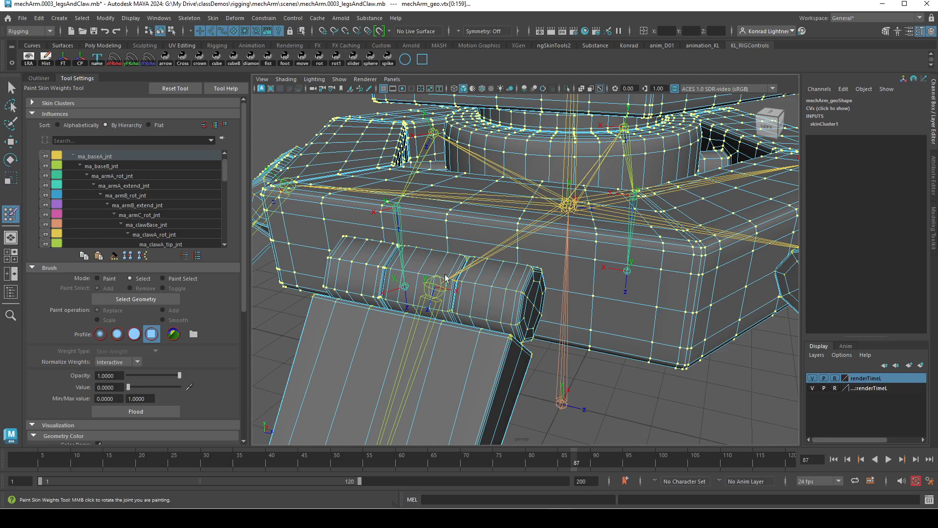
Step: Undo the last selection change and complete the selection with the middle hinge knuckles of the remaining legs
{"action": "key", "text": "ctrl+z"}
{"action": "left_click_drag", "start_coordinate": [611, 336], "coordinate": [518, 322], "text": "alt"}
{"action": "right_click_drag", "start_coordinate": [518, 322], "coordinate": [611, 309], "text": "alt"}
{"action": "left_click_drag", "start_coordinate": [610, 309], "coordinate": [622, 280], "text": "alt"}
{"action": "right_click_drag", "start_coordinate": [627, 278], "coordinate": [569, 289], "text": "alt"}
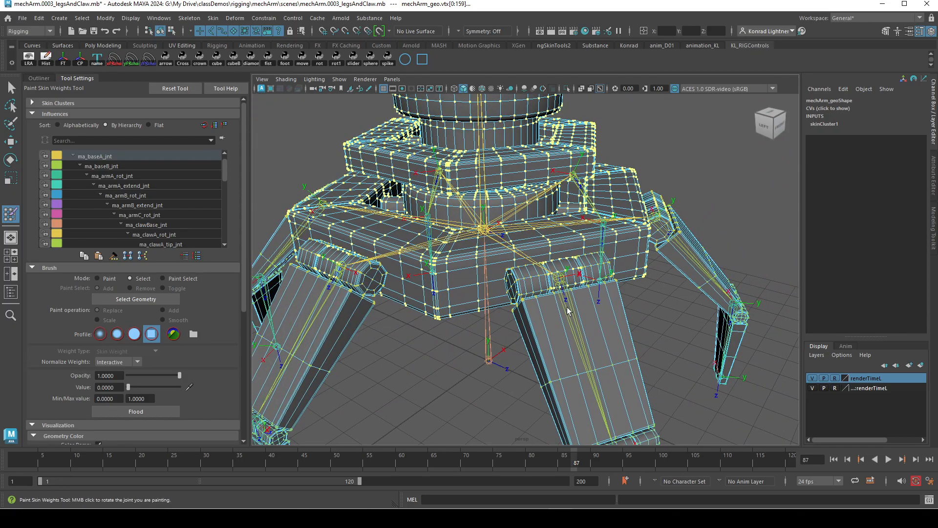
{"action": "left_click_drag", "start_coordinate": [570, 288], "coordinate": [505, 322], "text": "alt"}
{"action": "right_click_drag", "start_coordinate": [505, 322], "coordinate": [587, 313], "text": "alt"}
{"action": "middle_click_drag", "start_coordinate": [586, 312], "coordinate": [421, 276], "text": "alt"}
{"action": "middle_click_drag", "start_coordinate": [401, 230], "coordinate": [535, 291], "text": "alt"}
{"action": "right_click_drag", "start_coordinate": [535, 292], "coordinate": [481, 279], "text": "alt"}
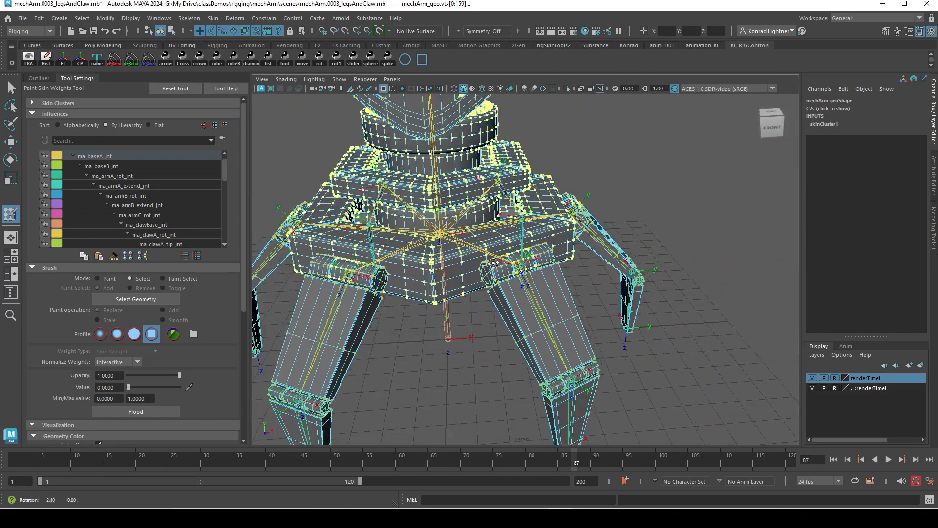
Step: Set the paint value to 1 and flood the selected base vertices for ma_baseA_jnt
{"action": "left_click_drag", "start_coordinate": [603, 261], "coordinate": [544, 272], "text": "alt"}
{"action": "left_click", "coordinate": [110, 279]}
{"action": "left_click_drag", "start_coordinate": [128, 387], "coordinate": [179, 387]}
{"action": "left_click", "coordinate": [151, 410]}
Step: Inspect the ma_baseA_jnt weights on the base platform, the tiers and the leg hinges from several sides
{"action": "right_click_drag", "start_coordinate": [655, 357], "coordinate": [506, 349], "text": "alt"}
{"action": "left_click_drag", "start_coordinate": [506, 350], "coordinate": [594, 341], "text": "alt"}
{"action": "key", "text": "f"}
{"action": "left_click_drag", "start_coordinate": [489, 320], "coordinate": [592, 343], "text": "alt"}
{"action": "right_click_drag", "start_coordinate": [593, 344], "coordinate": [506, 320], "text": "alt"}
{"action": "left_click_drag", "start_coordinate": [506, 321], "coordinate": [596, 270], "text": "alt"}
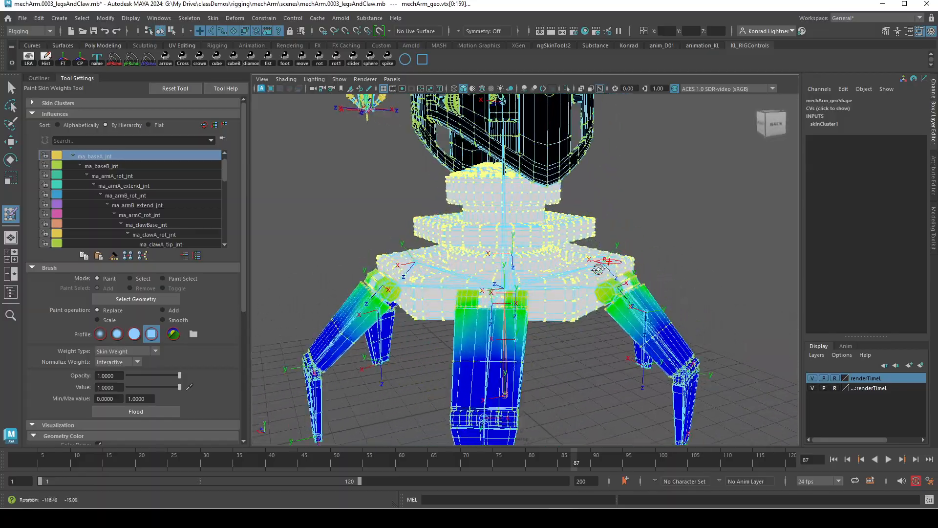
{"action": "middle_click_drag", "start_coordinate": [596, 270], "coordinate": [574, 211], "text": "alt"}
{"action": "right_click_drag", "start_coordinate": [573, 212], "coordinate": [616, 285], "text": "alt"}
{"action": "left_click_drag", "start_coordinate": [616, 285], "coordinate": [494, 308], "text": "alt"}
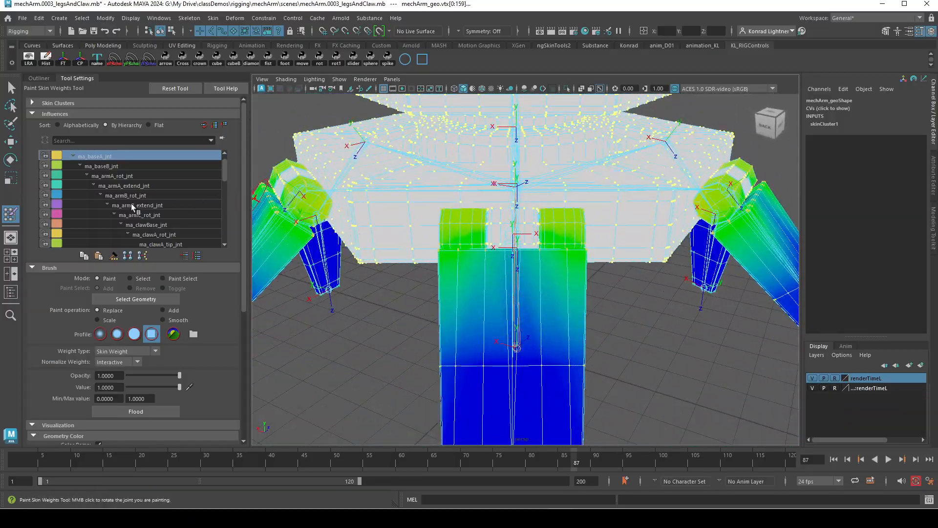
Step: Choose ma_legF_top_jnt as the influence and select the vertices of that leg's upper segment
{"action": "scroll", "coordinate": [133, 208], "scroll_direction": "down", "scroll_amount": 10}
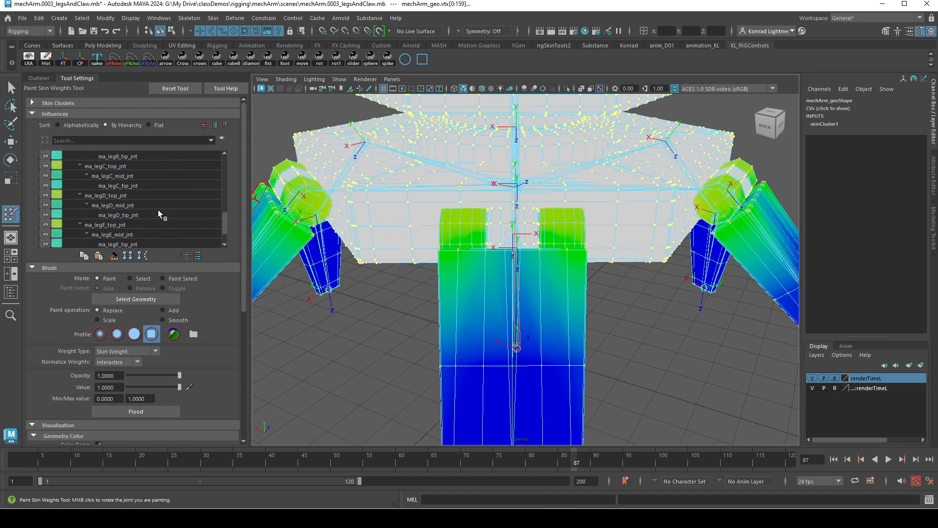
{"action": "scroll", "coordinate": [158, 211], "scroll_direction": "up", "scroll_amount": 2}
{"action": "scroll", "coordinate": [157, 209], "scroll_direction": "down", "scroll_amount": 5}
{"action": "left_click", "coordinate": [128, 226]}
{"action": "left_click_drag", "start_coordinate": [471, 287], "coordinate": [523, 256], "text": "alt"}
{"action": "right_click_drag", "start_coordinate": [522, 256], "coordinate": [503, 285], "text": "alt"}
{"action": "left_click_drag", "start_coordinate": [413, 351], "coordinate": [425, 339], "text": "alt"}
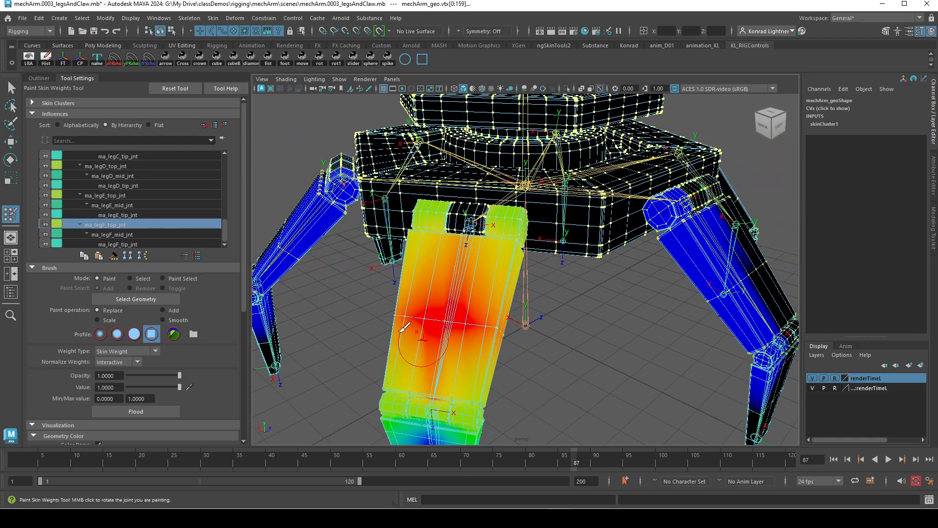
{"action": "left_click", "coordinate": [130, 278]}
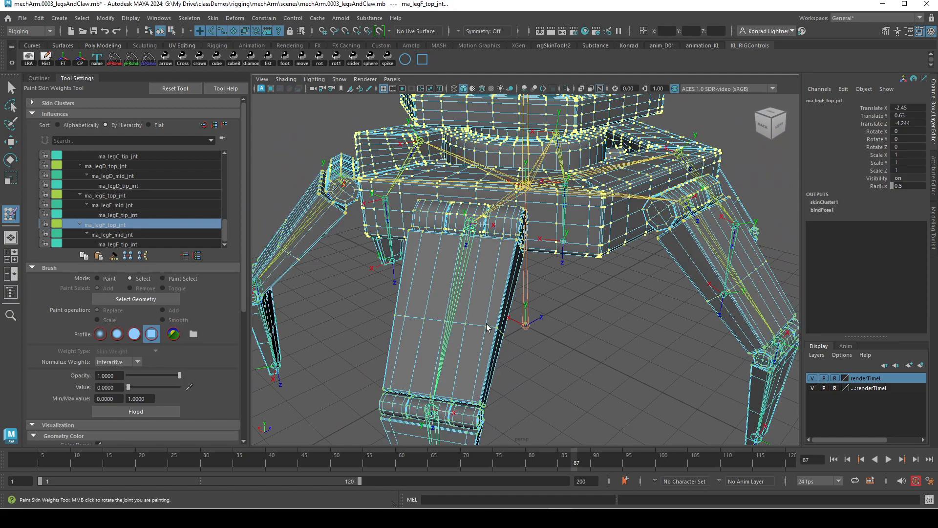
{"action": "left_click", "coordinate": [487, 327]}
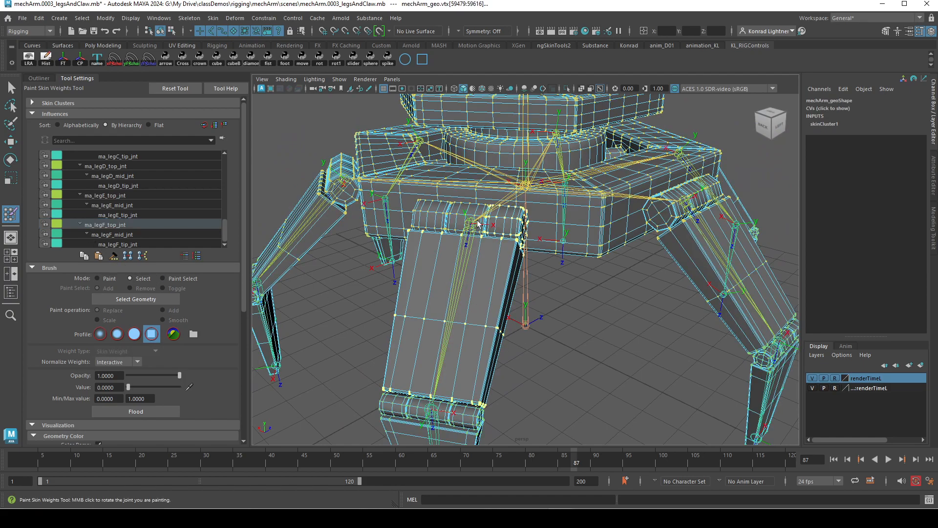
Step: Add the middle knuckle of the knee hinge to the selection and flood it with weight 1 for ma_legF_top_jnt
{"action": "middle_click_drag", "start_coordinate": [473, 337], "coordinate": [465, 230], "text": "alt"}
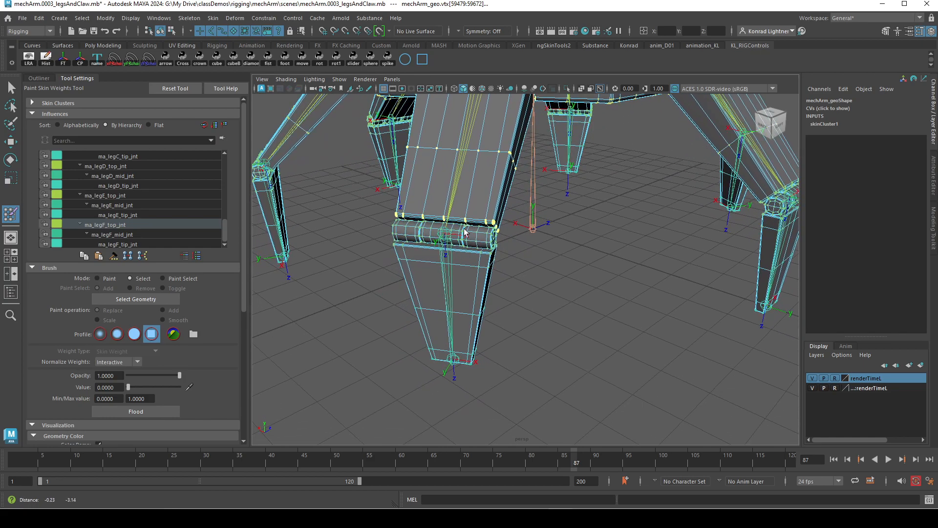
{"action": "right_click_drag", "start_coordinate": [464, 230], "coordinate": [428, 225], "text": "alt"}
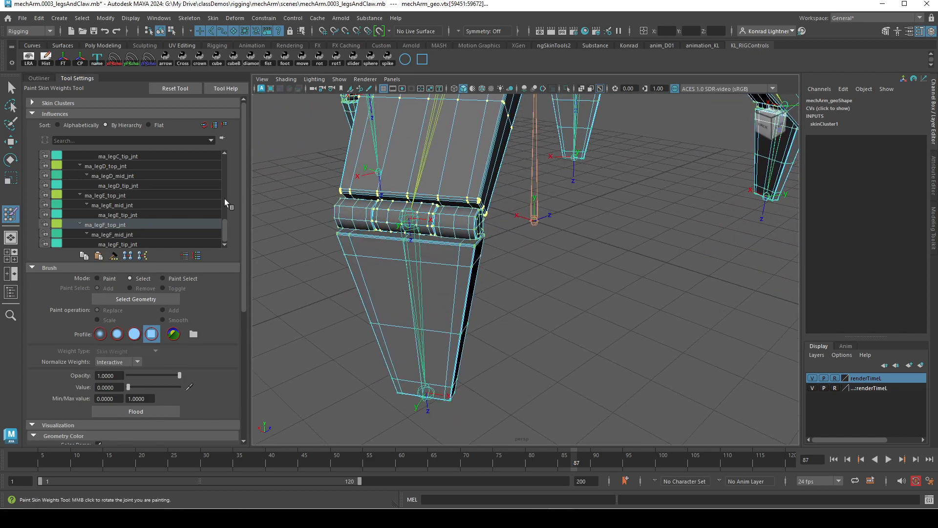
{"action": "left_click_drag", "start_coordinate": [574, 171], "coordinate": [533, 170], "text": "alt"}
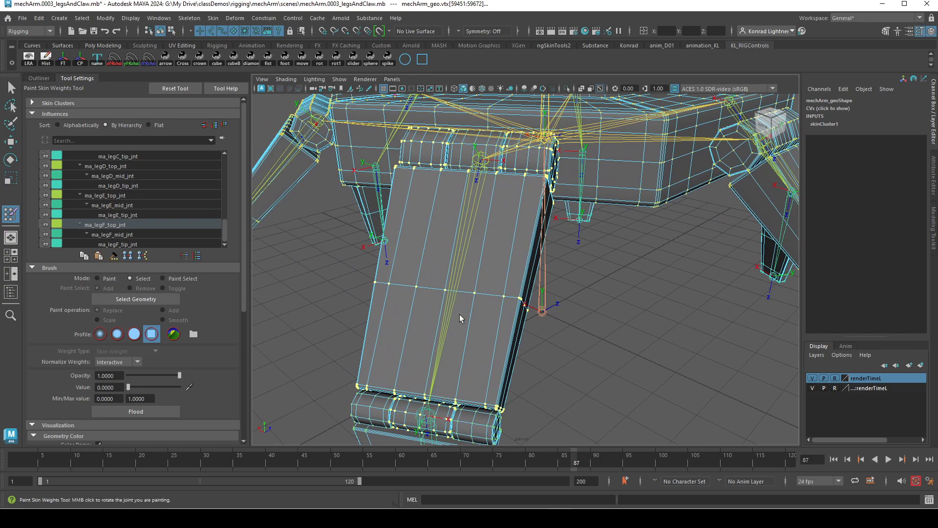
{"action": "left_click", "coordinate": [97, 278]}
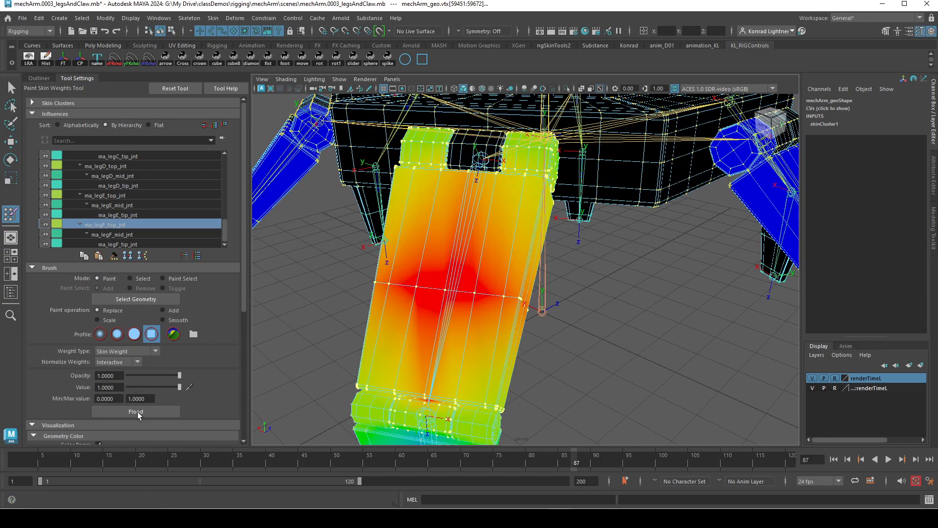
{"action": "left_click", "coordinate": [136, 411]}
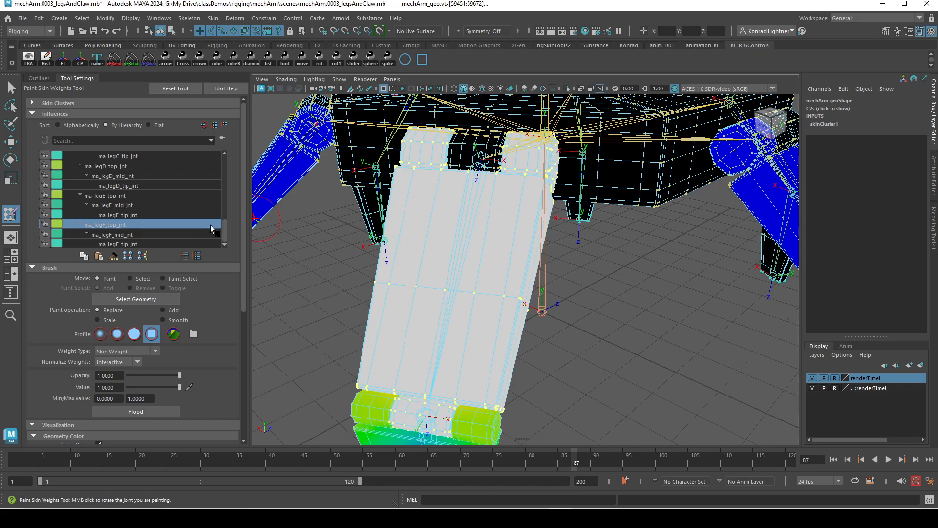
Step: Select the lower leg segment with its outer knee knuckles and flood it with weight 1 for ma_legF_mid_jnt
{"action": "left_click", "coordinate": [130, 237]}
{"action": "middle_click_drag", "start_coordinate": [505, 318], "coordinate": [521, 214], "text": "alt"}
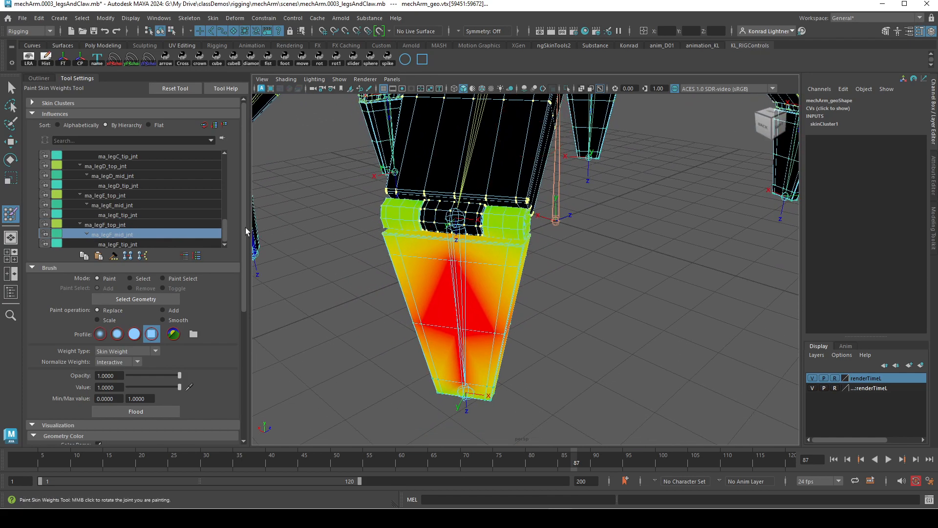
{"action": "left_click", "coordinate": [130, 278]}
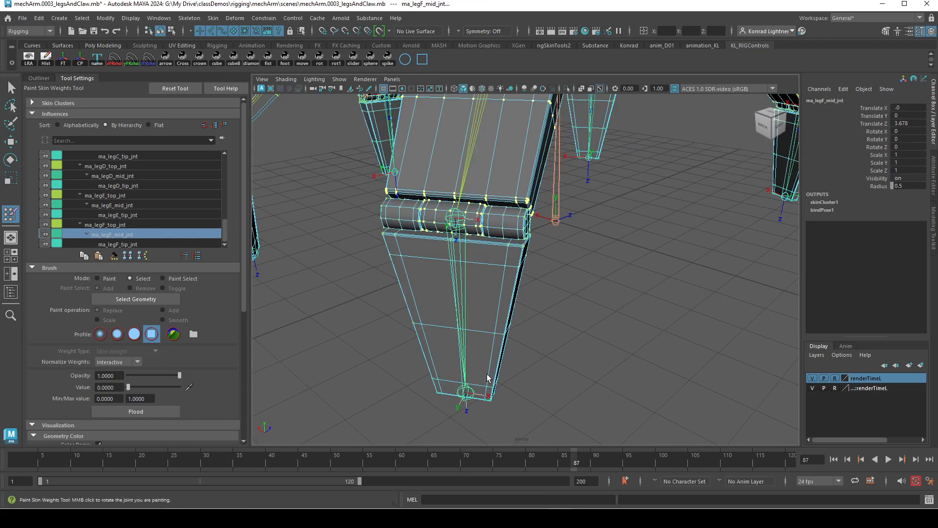
{"action": "left_click", "coordinate": [506, 339]}
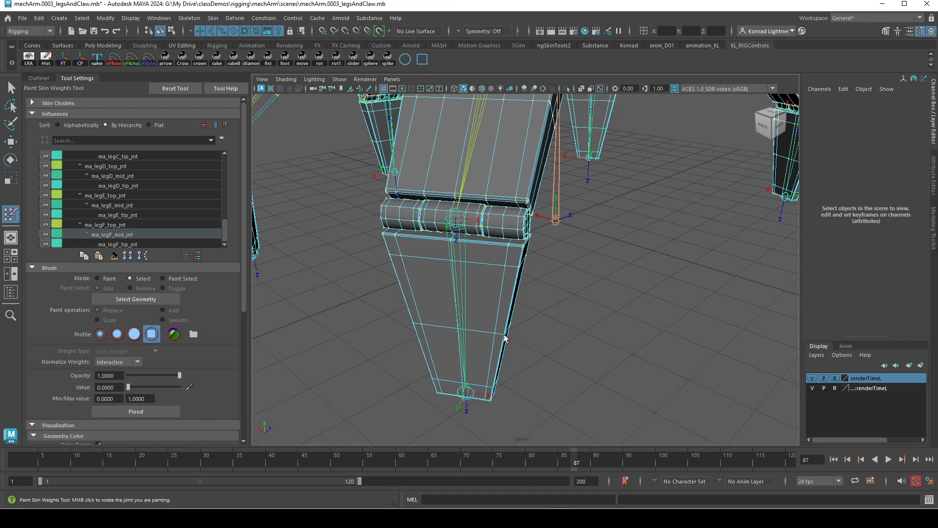
{"action": "left_click", "coordinate": [505, 337]}
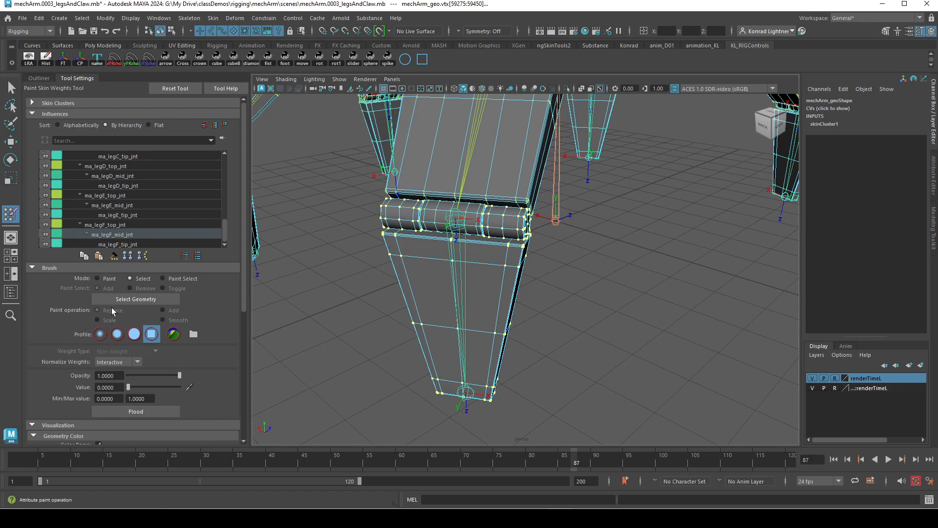
{"action": "left_click", "coordinate": [104, 276]}
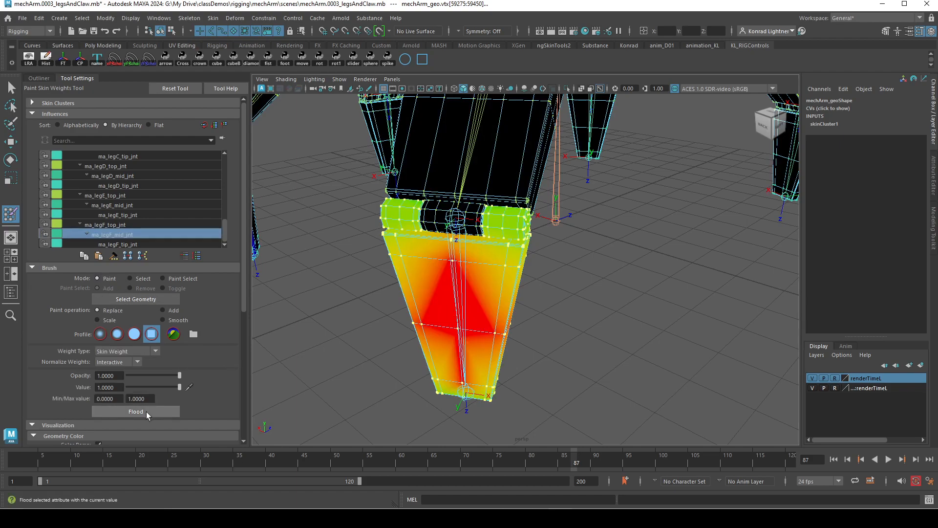
{"action": "left_click", "coordinate": [145, 412]}
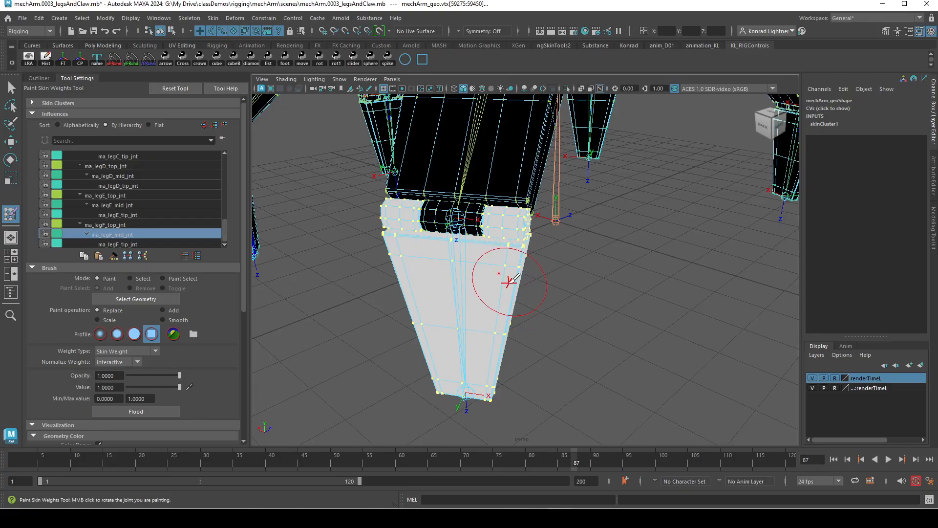
Step: Test the upper leg's weights by rotating ma_legF_top_jnt, and undo the rotation
{"action": "scroll", "coordinate": [503, 282], "scroll_direction": "down", "scroll_amount": 5}
{"action": "mouse_move", "coordinate": [502, 282]}
{"action": "left_mouse_down", "text": "alt"}
{"action": "mouse_move", "coordinate": [503, 331]}
{"action": "mouse_move", "coordinate": [556, 322]}
{"action": "mouse_move", "coordinate": [482, 310]}
{"action": "mouse_move", "coordinate": [536, 348]}
{"action": "mouse_move", "coordinate": [518, 272]}
{"action": "mouse_move", "coordinate": [429, 283]}
{"action": "left_mouse_up", "text": "alt"}
{"action": "key", "text": "w"}
{"action": "left_click", "coordinate": [482, 348]}
{"action": "left_click", "coordinate": [394, 161]}
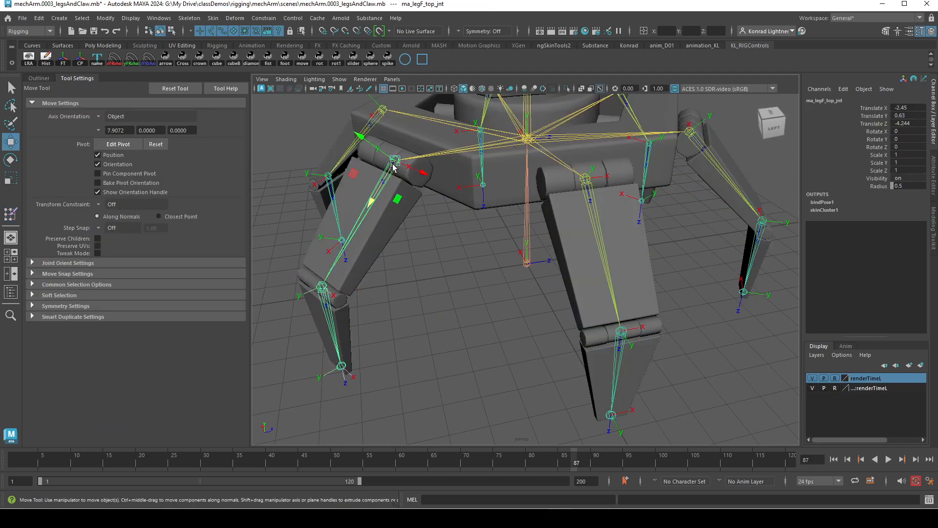
{"action": "key", "text": "e"}
{"action": "left_click_drag", "start_coordinate": [389, 176], "coordinate": [352, 148]}
{"action": "key", "text": "ctrl+z"}
Step: Select ma_legF_mid_jnt together with the leg's top joint and rotate them to test the bend, bringing the mid joint's Rotate X to -75
{"action": "middle_click_drag", "start_coordinate": [372, 288], "coordinate": [421, 255], "text": "alt"}
{"action": "right_click_drag", "start_coordinate": [422, 255], "coordinate": [386, 296], "text": "alt"}
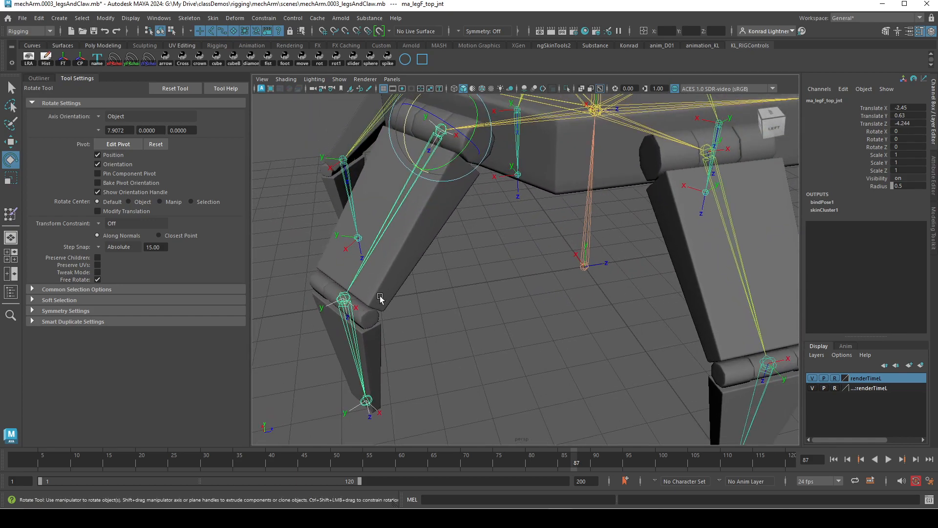
{"action": "left_click", "coordinate": [342, 298]}
{"action": "left_click_drag", "start_coordinate": [300, 282], "coordinate": [335, 240]}
{"action": "right_click_drag", "start_coordinate": [415, 259], "coordinate": [435, 228], "text": "alt"}
{"action": "middle_click_drag", "start_coordinate": [435, 229], "coordinate": [486, 294], "text": "alt"}
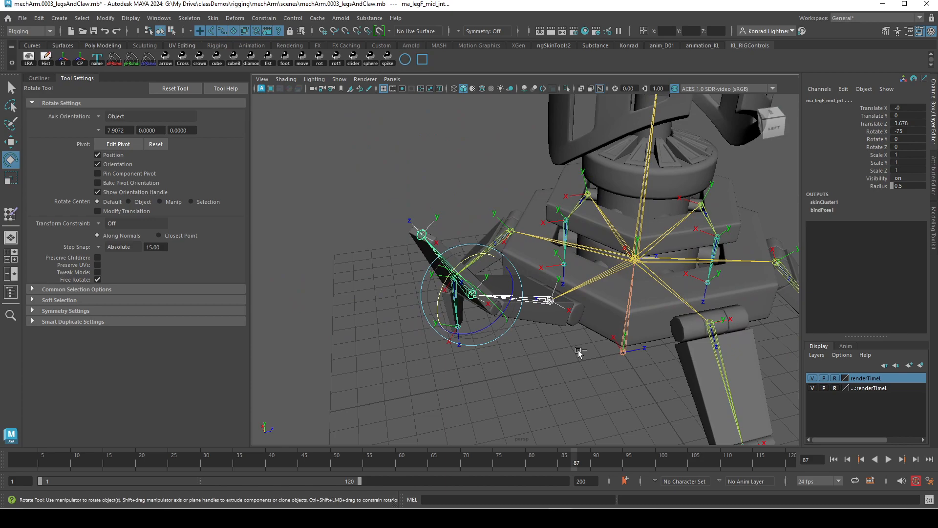
Step: Undo the test rotation of the leg joints and reactivate Paint Skin Weights on mechArm_geo
{"action": "key", "text": "ctrl+z"}
{"action": "middle_click_drag", "start_coordinate": [602, 308], "coordinate": [494, 269], "text": "alt"}
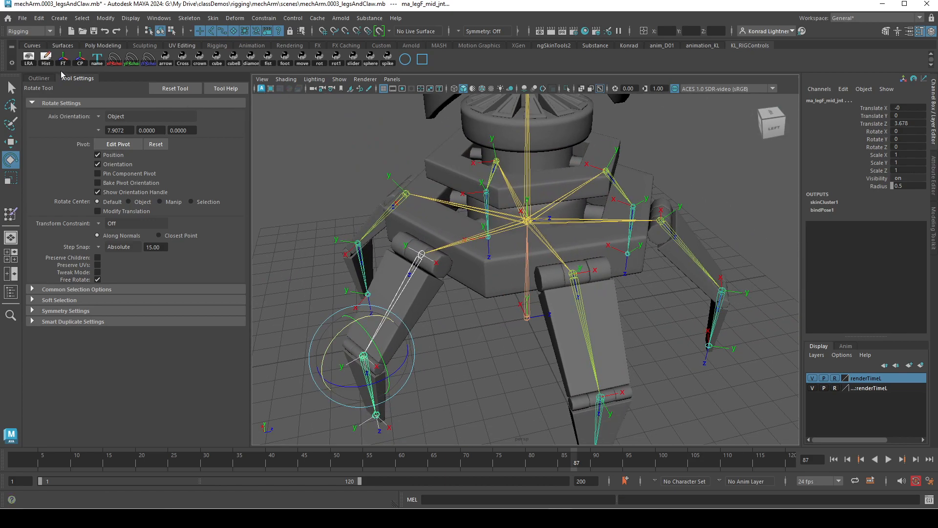
{"action": "left_click", "coordinate": [45, 79]}
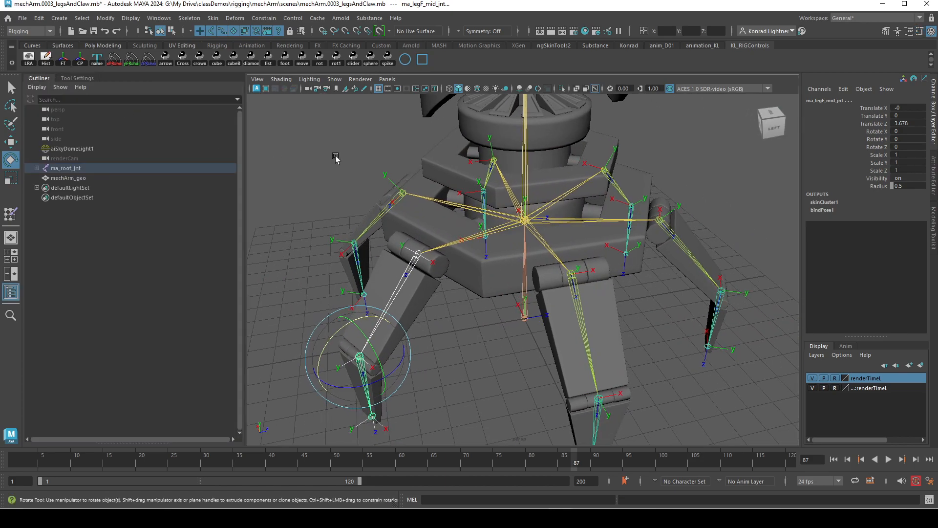
{"action": "left_click", "coordinate": [461, 436]}
{"action": "left_click", "coordinate": [570, 344]}
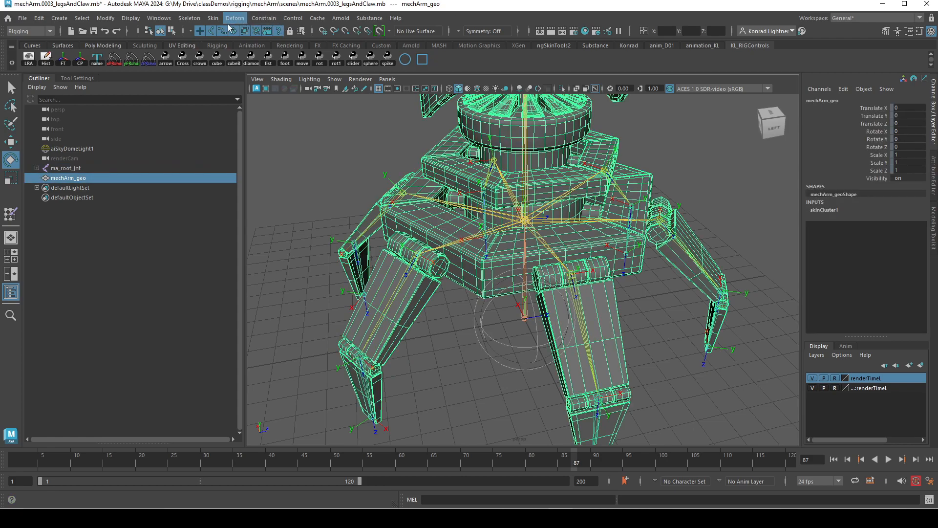
{"action": "left_click", "coordinate": [10, 219]}
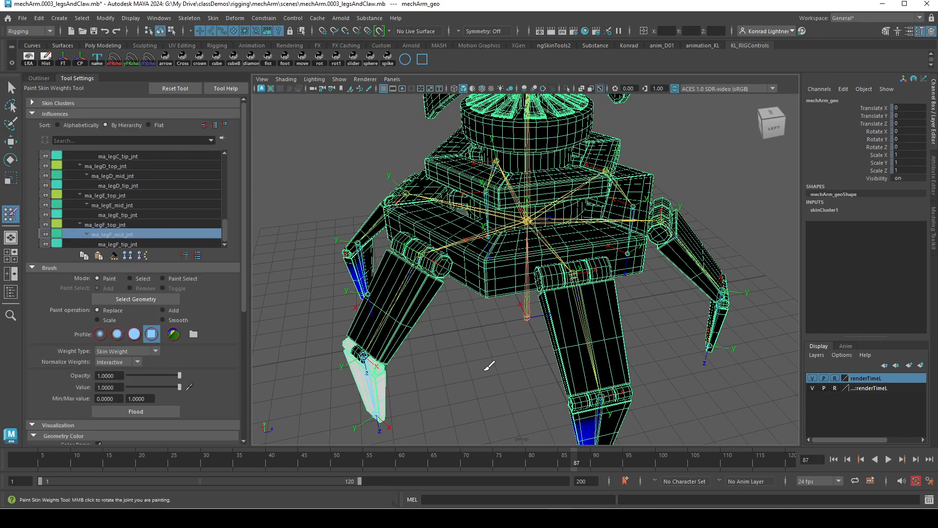
{"action": "left_click_drag", "start_coordinate": [490, 366], "coordinate": [478, 331], "text": "alt"}
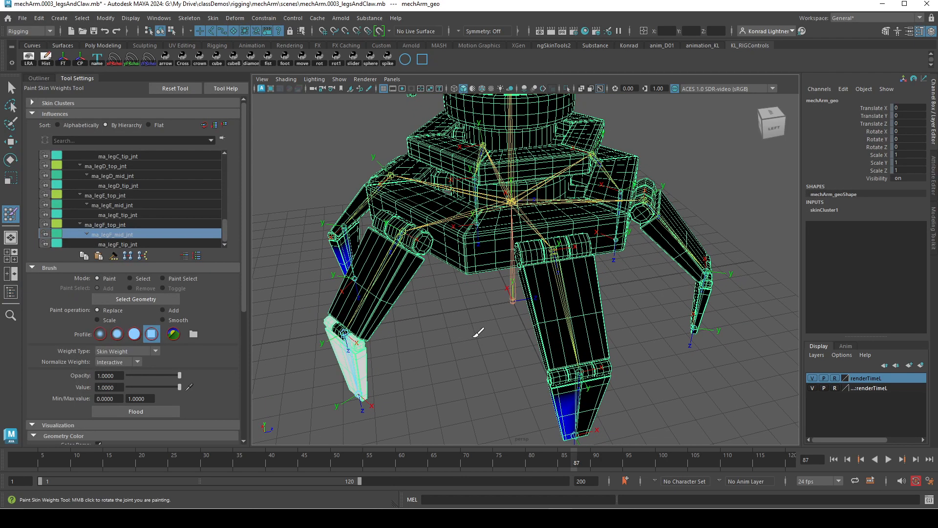
Step: Select leg E's lower segment with its outer knee knuckles and flood it with weight 1 for ma_legE_mid_jnt
{"action": "left_click", "coordinate": [128, 207]}
{"action": "left_click_drag", "start_coordinate": [538, 324], "coordinate": [469, 325], "text": "alt"}
{"action": "middle_click_drag", "start_coordinate": [469, 325], "coordinate": [455, 234], "text": "alt"}
{"action": "mouse_move", "coordinate": [453, 237]}
{"action": "right_mouse_down", "text": "alt"}
{"action": "mouse_move", "coordinate": [459, 274]}
{"action": "mouse_move", "coordinate": [495, 288]}
{"action": "mouse_move", "coordinate": [482, 319]}
{"action": "right_mouse_up", "text": "alt"}
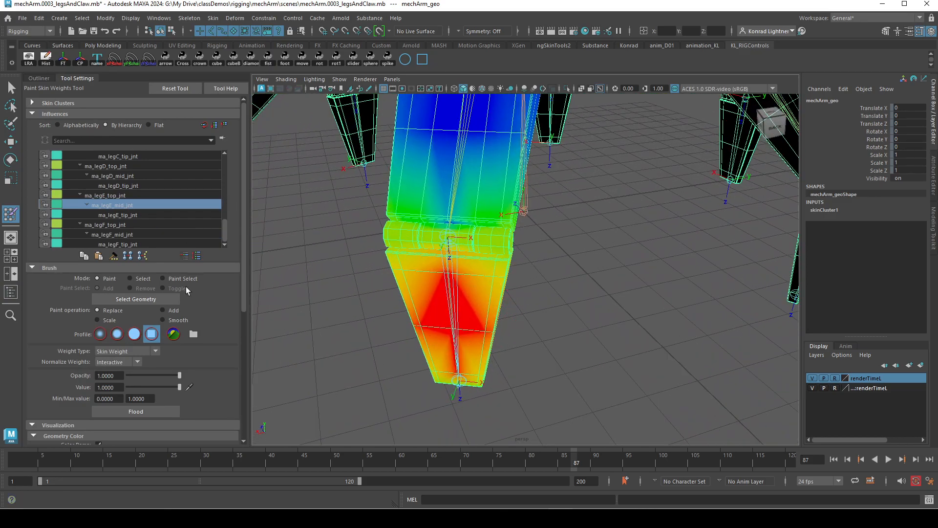
{"action": "left_click", "coordinate": [131, 278]}
{"action": "left_click", "coordinate": [494, 337]}
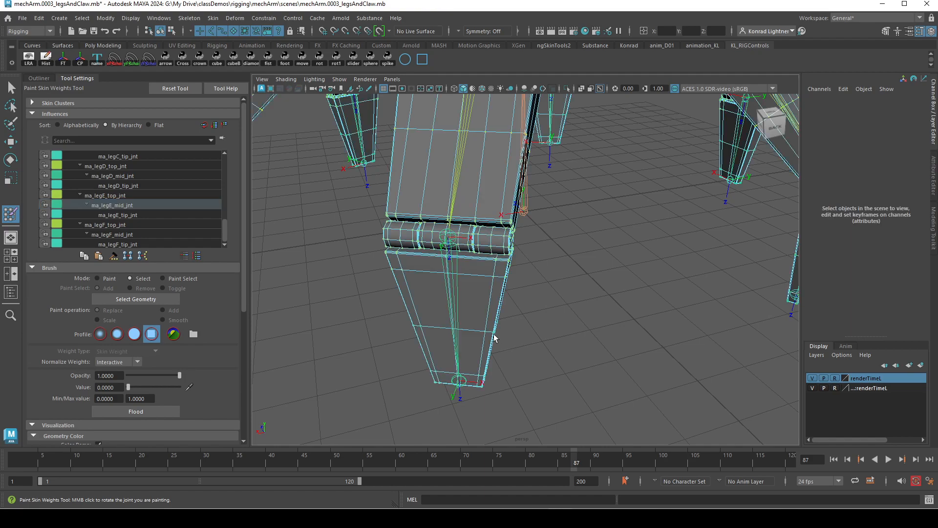
{"action": "left_click", "coordinate": [495, 336]}
{"action": "scroll", "coordinate": [498, 268], "scroll_direction": "up", "scroll_amount": 5}
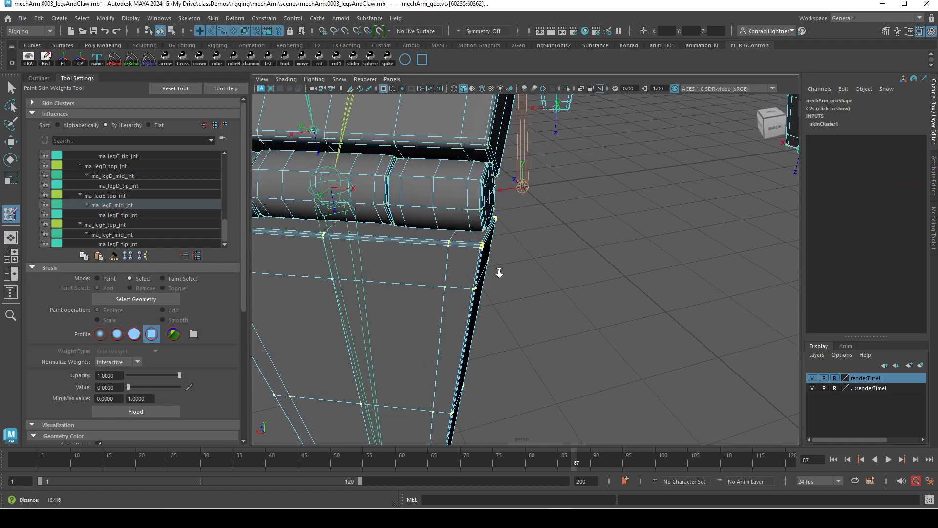
{"action": "middle_click_drag", "start_coordinate": [409, 229], "coordinate": [498, 265], "text": "alt"}
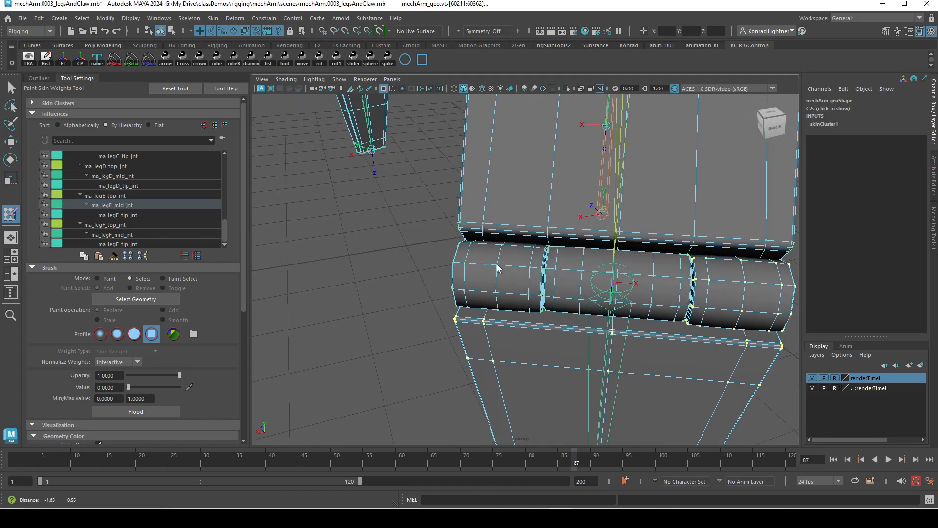
{"action": "double_click", "coordinate": [452, 289], "text": "shift"}
{"action": "left_click", "coordinate": [97, 279]}
{"action": "left_click", "coordinate": [136, 412]}
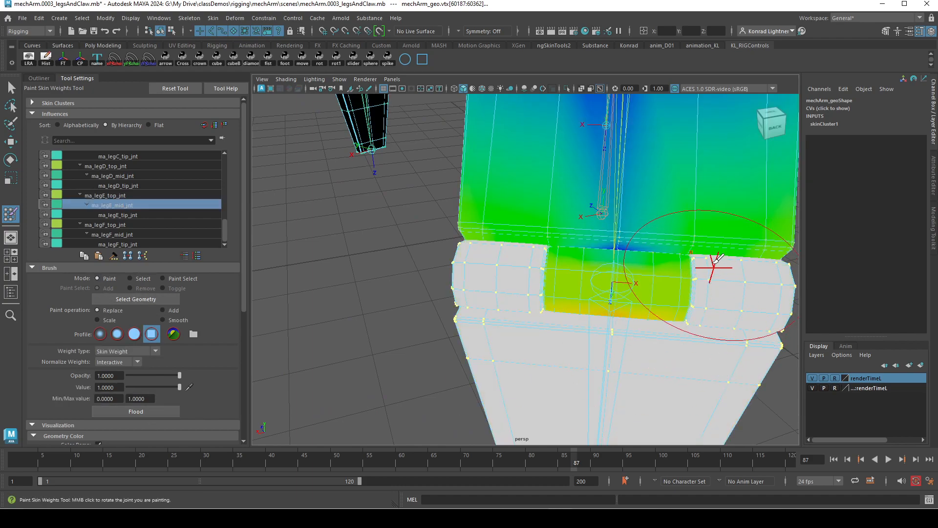
Step: Select leg E's middle knee knuckle and upper segment with its outer hip knuckles, and flood them with weight 1 for ma_legE_top_jnt
{"action": "middle_click_drag", "start_coordinate": [571, 194], "coordinate": [357, 238], "text": "alt"}
{"action": "left_click", "coordinate": [128, 194]}
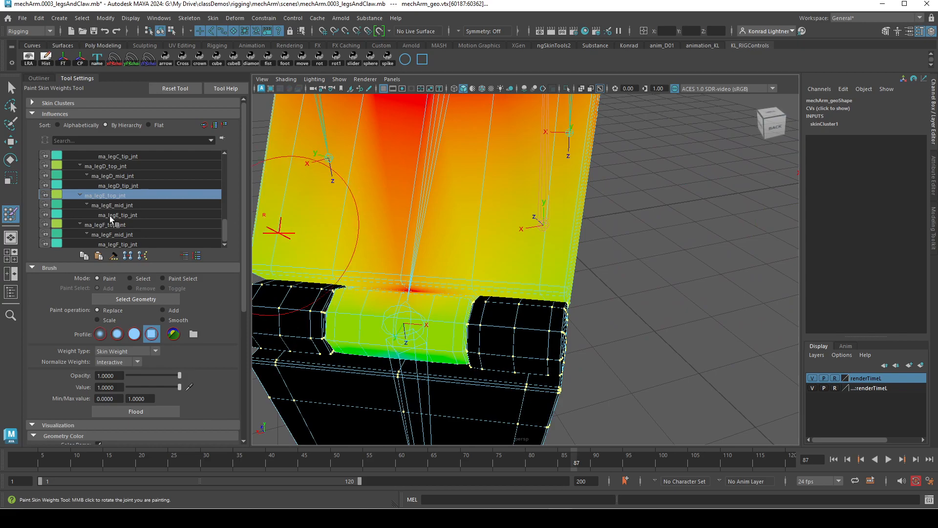
{"action": "left_click", "coordinate": [130, 279]}
{"action": "double_click", "coordinate": [457, 326]}
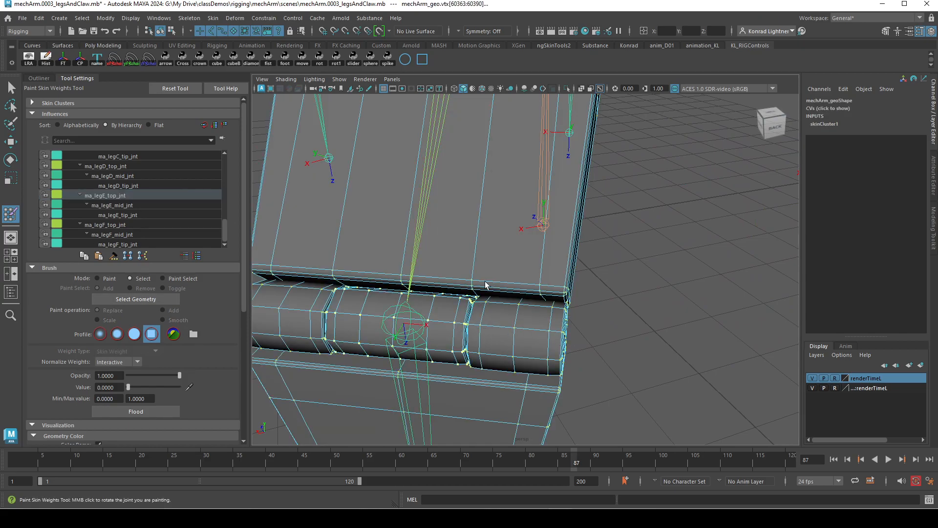
{"action": "middle_click_drag", "start_coordinate": [460, 189], "coordinate": [445, 343], "text": "alt"}
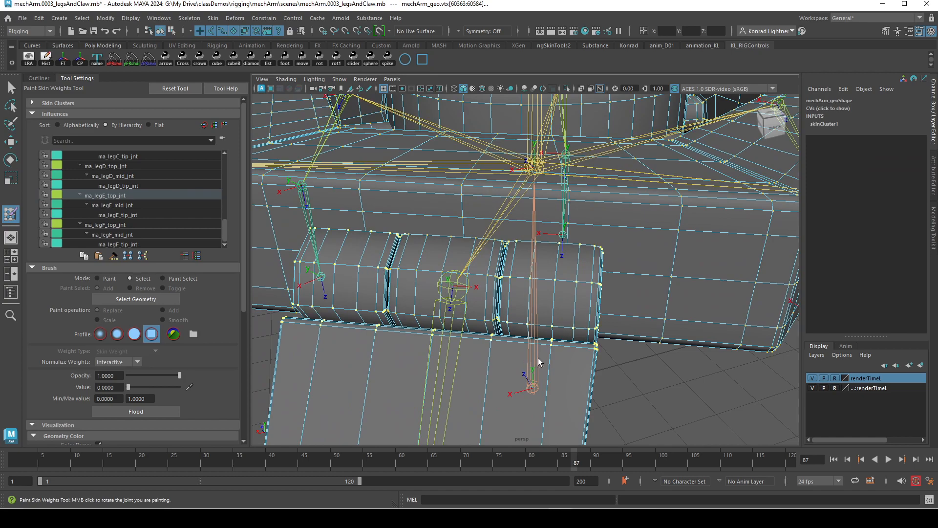
{"action": "right_click_drag", "start_coordinate": [537, 362], "coordinate": [455, 337], "text": "alt"}
{"action": "left_click", "coordinate": [101, 278]}
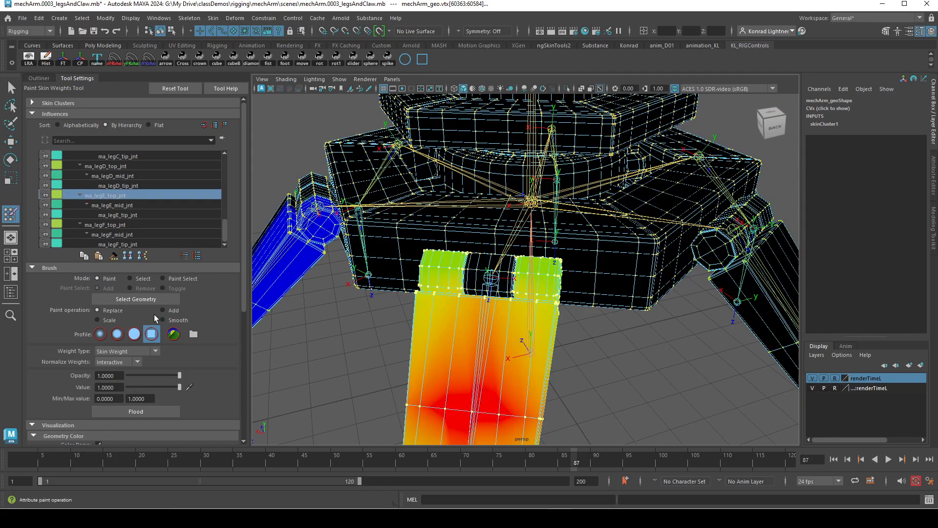
{"action": "left_click", "coordinate": [159, 410]}
{"action": "middle_click_drag", "start_coordinate": [573, 327], "coordinate": [513, 268], "text": "alt"}
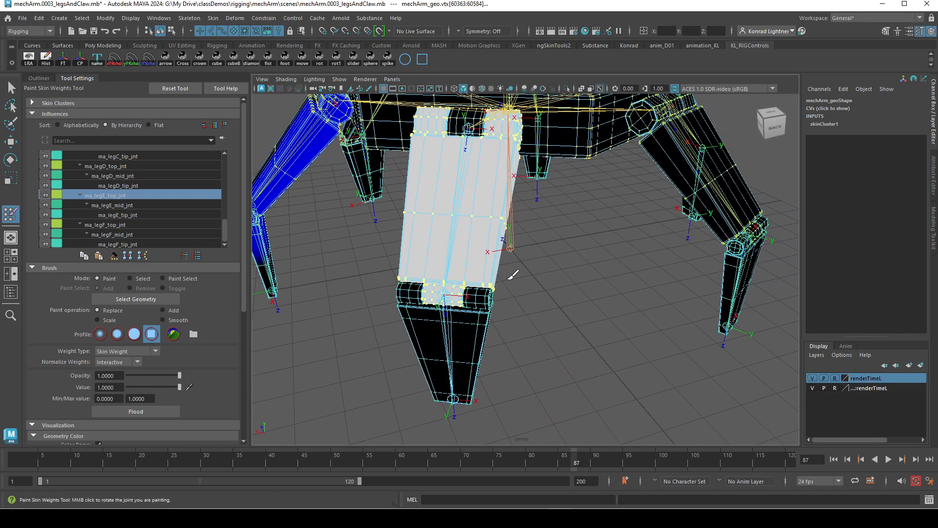
{"action": "left_click_drag", "start_coordinate": [513, 268], "coordinate": [479, 266], "text": "alt"}
{"action": "middle_click_drag", "start_coordinate": [509, 263], "coordinate": [530, 295], "text": "alt"}
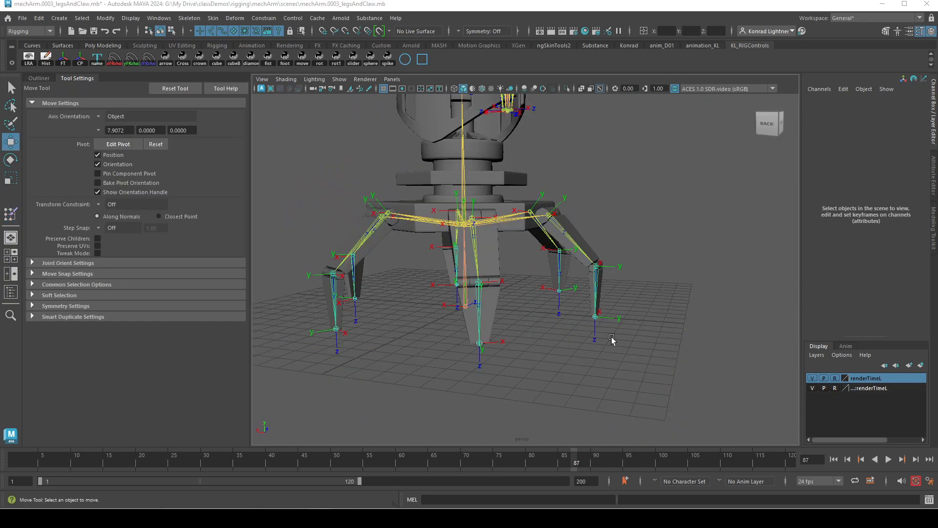
Step: Expand the ma_root_jnt hierarchy, select every joint down to ma_syringe_jnt, and hide their local rotation axes
{"action": "left_click_drag", "start_coordinate": [611, 340], "coordinate": [485, 376], "text": "alt"}
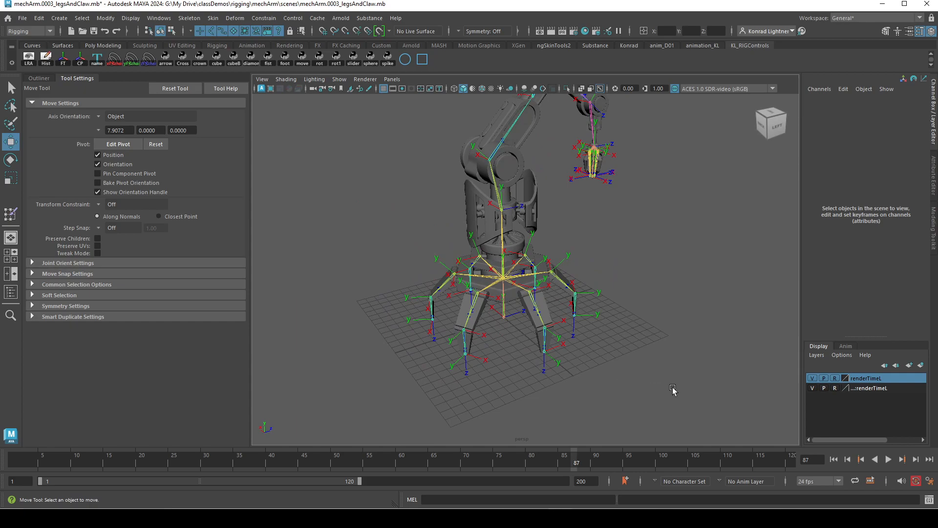
{"action": "left_click", "coordinate": [521, 320]}
{"action": "left_click", "coordinate": [633, 375]}
{"action": "left_click", "coordinate": [39, 78]}
{"action": "left_click_drag", "start_coordinate": [477, 230], "coordinate": [308, 239], "text": "alt"}
{"action": "left_click", "coordinate": [36, 168], "text": "shift"}
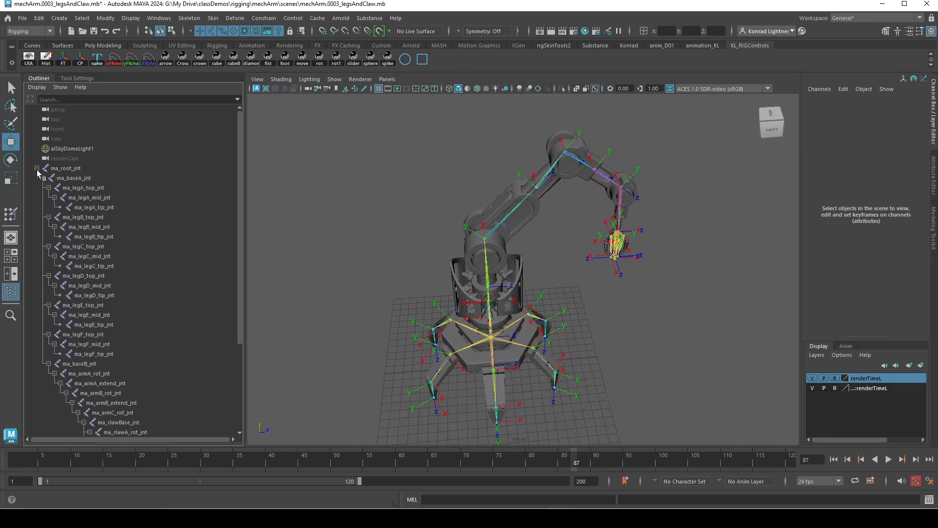
{"action": "left_click", "coordinate": [81, 169]}
{"action": "scroll", "coordinate": [162, 244], "scroll_direction": "down", "scroll_amount": 4}
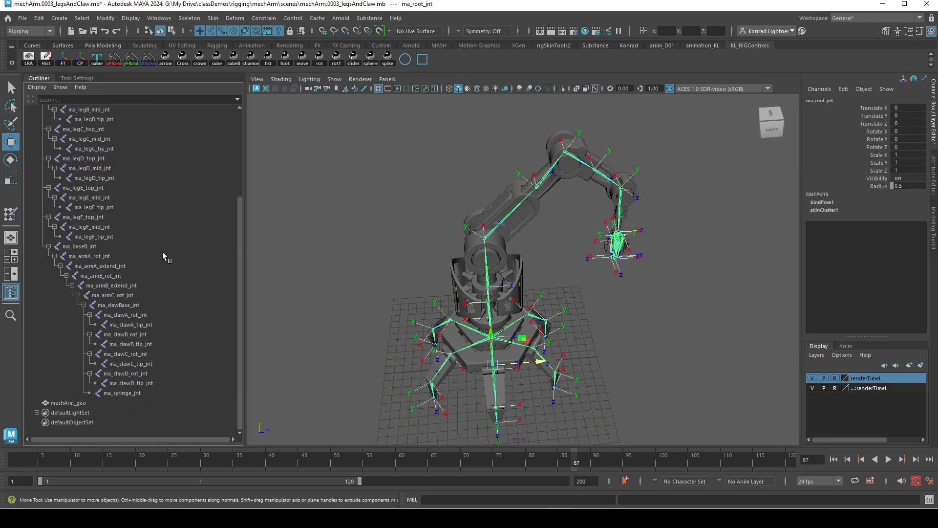
{"action": "left_click", "coordinate": [139, 390], "text": "shift"}
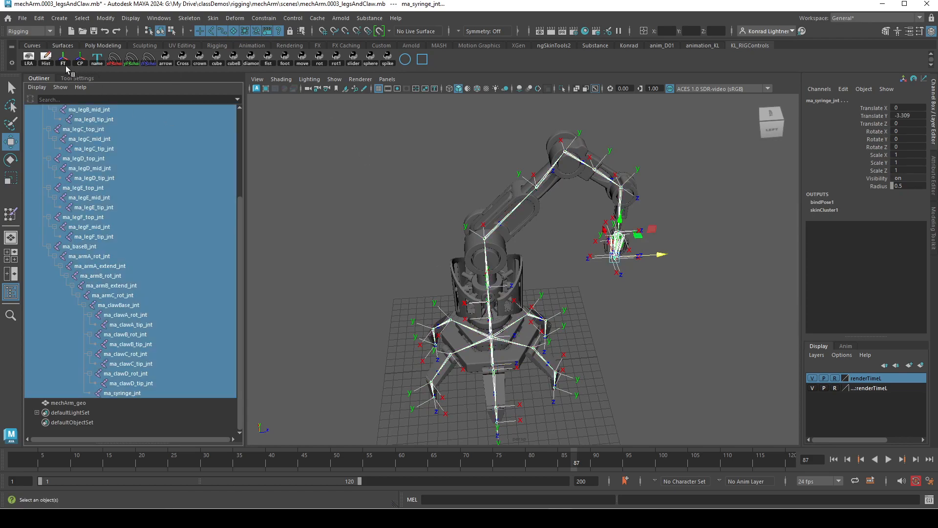
{"action": "left_click", "coordinate": [29, 60]}
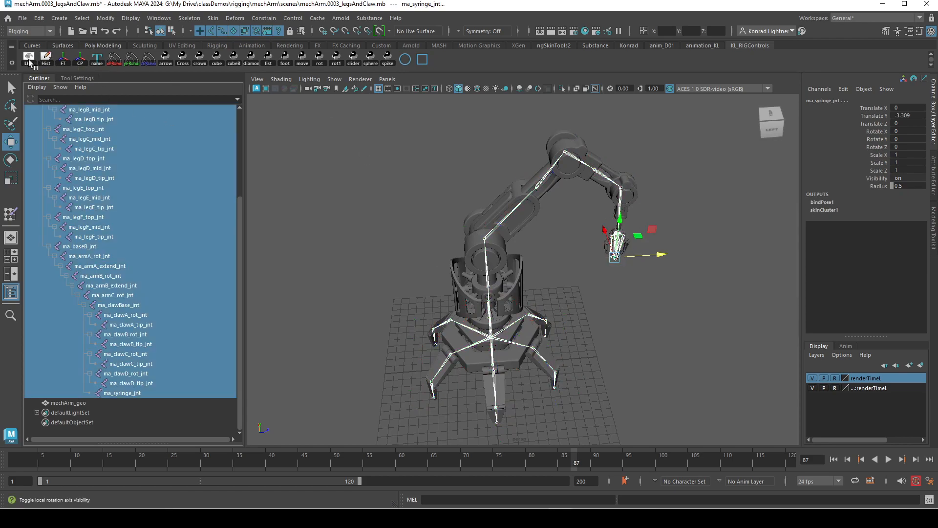
{"action": "left_click", "coordinate": [585, 359]}
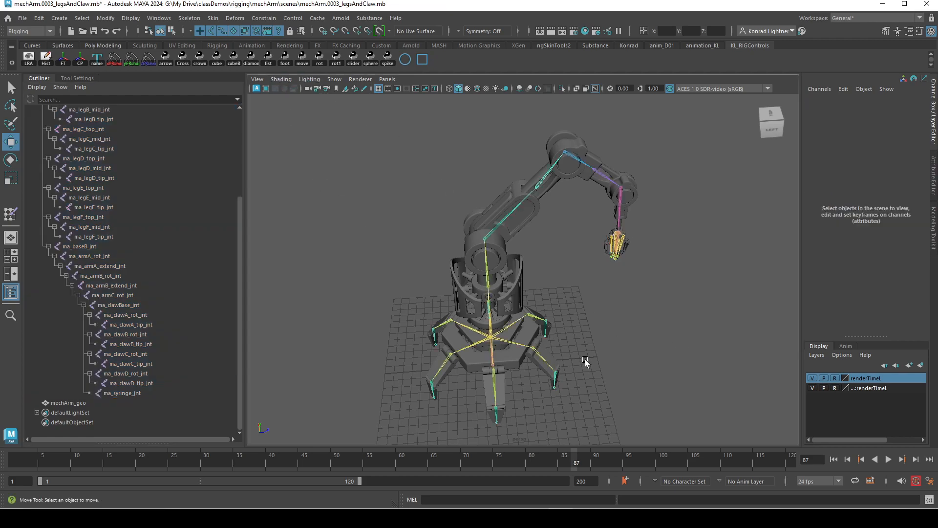
Step: Select the top joints of all six legs
{"action": "middle_click_drag", "start_coordinate": [585, 316], "coordinate": [588, 248], "text": "alt"}
{"action": "right_click_drag", "start_coordinate": [588, 249], "coordinate": [534, 297], "text": "alt"}
{"action": "left_click_drag", "start_coordinate": [534, 297], "coordinate": [468, 215], "text": "alt"}
{"action": "right_click_drag", "start_coordinate": [467, 214], "coordinate": [536, 304], "text": "alt"}
{"action": "left_click_drag", "start_coordinate": [536, 304], "coordinate": [458, 259], "text": "alt"}
{"action": "left_click_drag", "start_coordinate": [445, 203], "coordinate": [458, 221]}
{"action": "left_click_drag", "start_coordinate": [437, 350], "coordinate": [532, 337], "text": "alt"}
{"action": "left_click", "coordinate": [560, 214]}
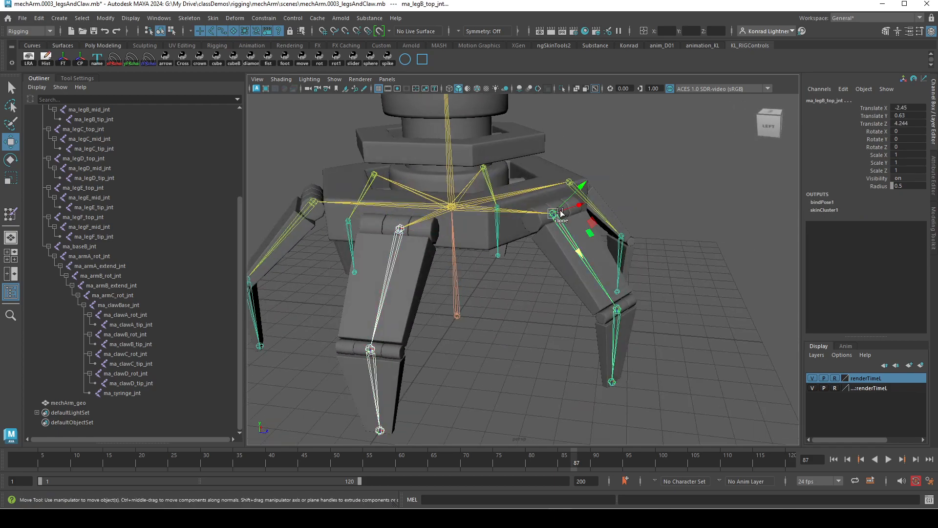
{"action": "left_click", "coordinate": [567, 177]}
{"action": "left_click", "coordinate": [484, 164], "text": "shift"}
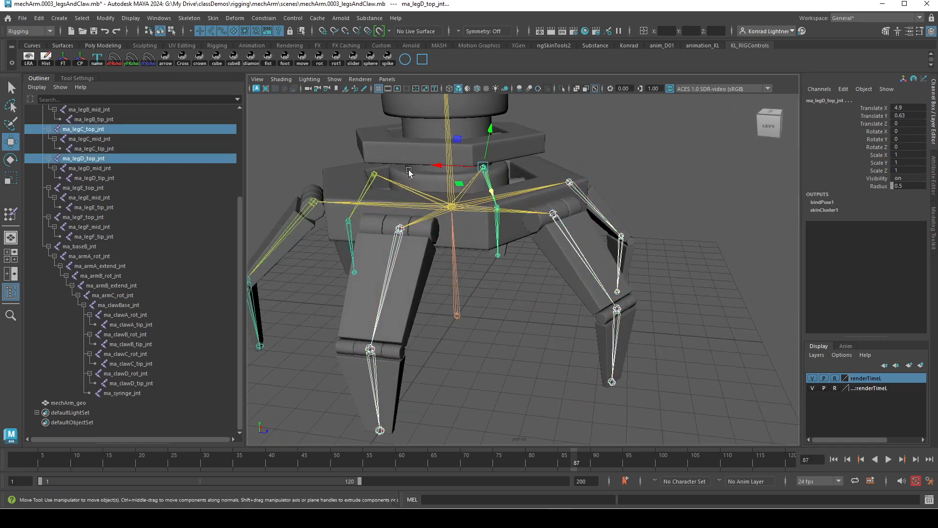
{"action": "left_click", "coordinate": [373, 173], "text": "shift"}
{"action": "left_click", "coordinate": [313, 202], "text": "shift"}
Step: Try adding the legs' middle joints to the selection of top joints
{"action": "left_click_drag", "start_coordinate": [276, 283], "coordinate": [430, 273], "text": "alt"}
{"action": "left_click", "coordinate": [444, 323]}
{"action": "key", "text": "ctrl+z"}
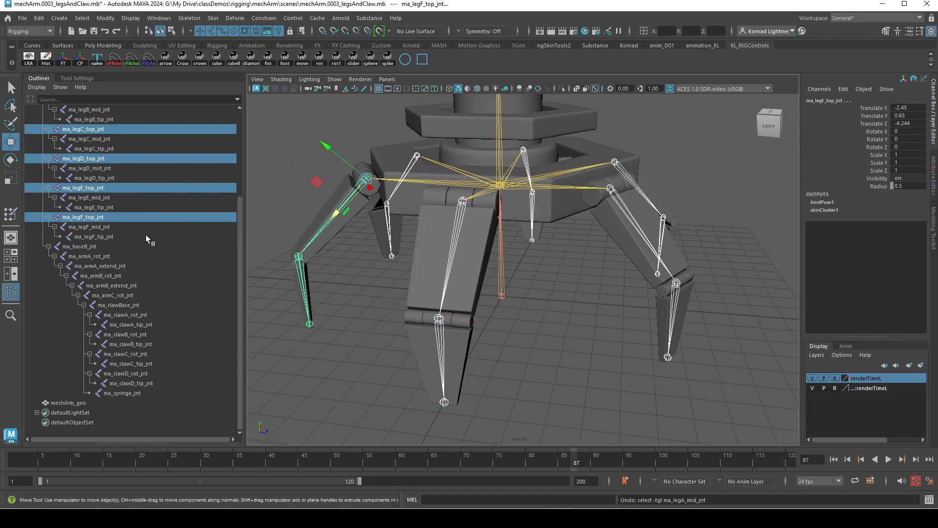
{"action": "left_click", "coordinate": [101, 226], "text": "ctrl"}
{"action": "left_click", "coordinate": [102, 208], "text": "ctrl"}
{"action": "key", "text": "ctrl+z"}
Step: Select all joints from ma_legA_top_jnt to ma_legF_tip_jnt, rotate them to test the bends, including -75 in X, and undo the rotations
{"action": "left_click", "coordinate": [105, 239]}
{"action": "scroll", "coordinate": [117, 206], "scroll_direction": "up", "scroll_amount": 4}
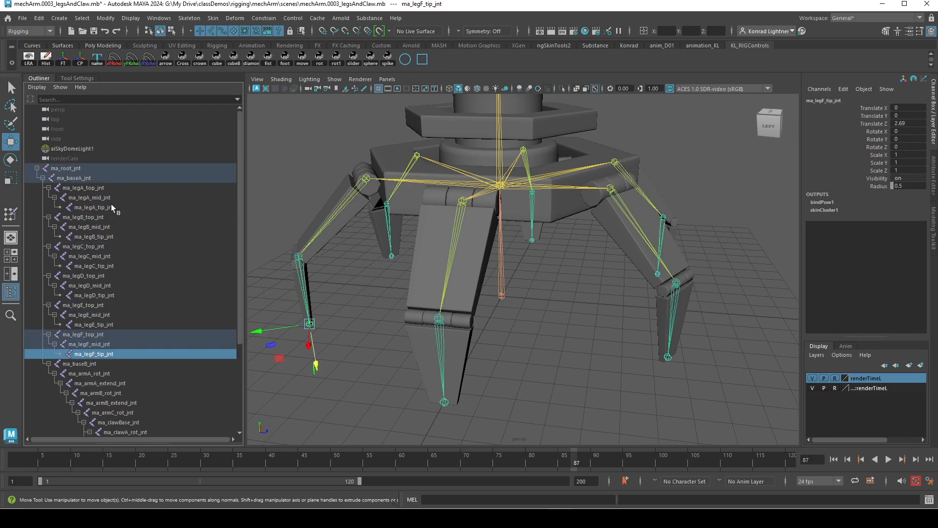
{"action": "left_click", "coordinate": [98, 185], "text": "shift"}
{"action": "key", "text": "e"}
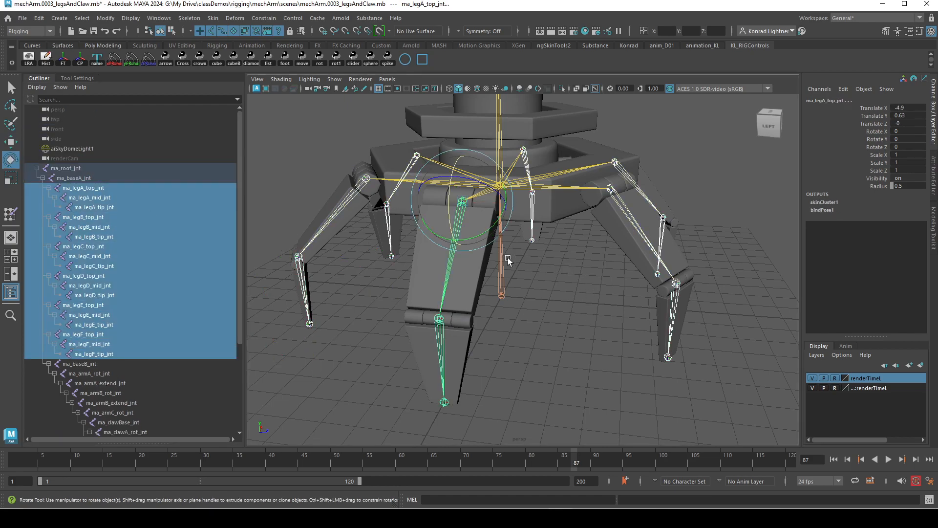
{"action": "left_click_drag", "start_coordinate": [450, 225], "coordinate": [458, 159]}
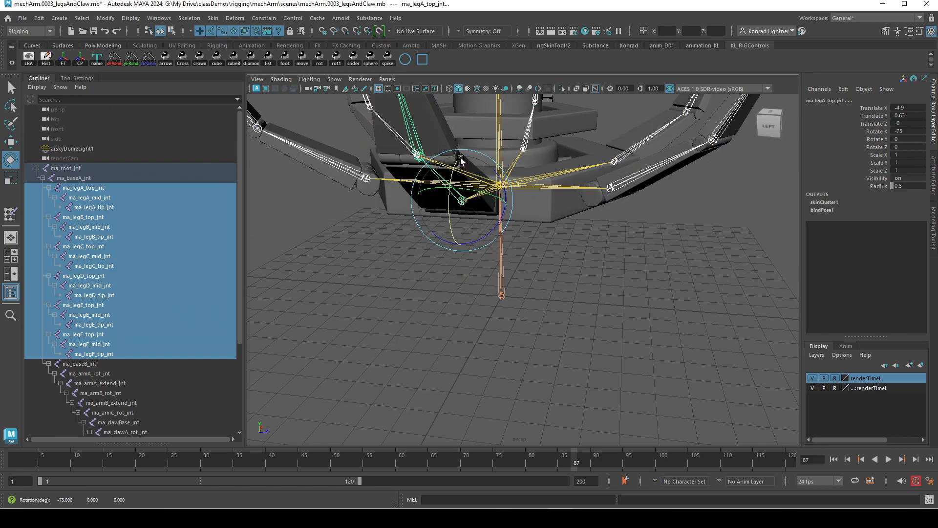
{"action": "right_click_drag", "start_coordinate": [596, 308], "coordinate": [508, 293], "text": "alt"}
{"action": "left_click_drag", "start_coordinate": [508, 292], "coordinate": [419, 258], "text": "alt"}
{"action": "middle_click_drag", "start_coordinate": [456, 235], "coordinate": [461, 302], "text": "alt"}
{"action": "left_click_drag", "start_coordinate": [460, 302], "coordinate": [476, 276]}
{"action": "key", "text": "ctrl+z"}
{"action": "key", "text": "ctrl+z"}
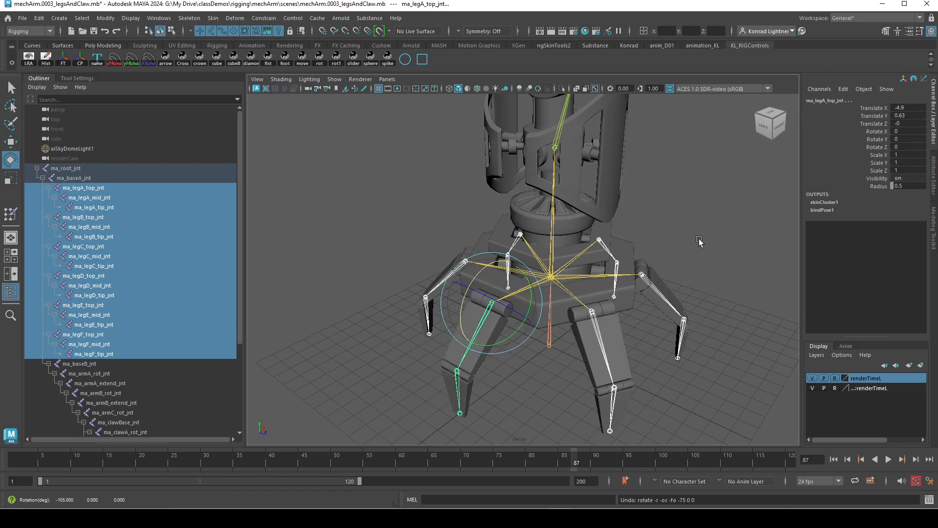
Step: Test the base weights by rotating ma_baseB_jnt and the base joint at the hub of the legs
{"action": "left_click", "coordinate": [692, 231]}
{"action": "left_click_drag", "start_coordinate": [547, 235], "coordinate": [585, 224], "text": "alt"}
{"action": "middle_click_drag", "start_coordinate": [549, 229], "coordinate": [537, 306], "text": "alt"}
{"action": "right_click_drag", "start_coordinate": [537, 307], "coordinate": [554, 298], "text": "alt"}
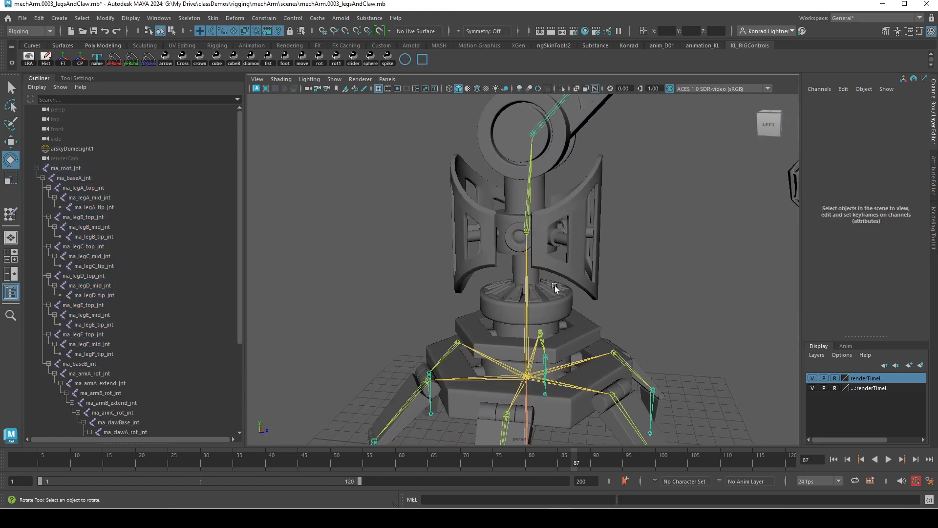
{"action": "left_click", "coordinate": [527, 231]}
{"action": "left_click_drag", "start_coordinate": [553, 240], "coordinate": [573, 249]}
{"action": "key", "text": "ctrl+z"}
{"action": "left_click", "coordinate": [526, 376]}
{"action": "mouse_move", "coordinate": [566, 395]}
{"action": "left_mouse_down"}
{"action": "mouse_move", "coordinate": [538, 397]}
{"action": "mouse_move", "coordinate": [557, 398]}
{"action": "left_mouse_up"}
{"action": "middle_click_drag", "start_coordinate": [577, 247], "coordinate": [539, 351], "text": "alt"}
{"action": "left_click", "coordinate": [594, 279]}
Step: Test the lower arm's weights by rotating ma_armA_rot_jnt, and undo the rotation
{"action": "left_click", "coordinate": [499, 229]}
{"action": "left_click_drag", "start_coordinate": [489, 266], "coordinate": [559, 277], "text": "alt"}
{"action": "left_click_drag", "start_coordinate": [430, 216], "coordinate": [464, 201]}
{"action": "key", "text": "ctrl+z"}
Step: Test the lower arm's extension by moving ma_armA_extend_jnt, and undo the moves
{"action": "middle_click_drag", "start_coordinate": [544, 190], "coordinate": [516, 304], "text": "alt"}
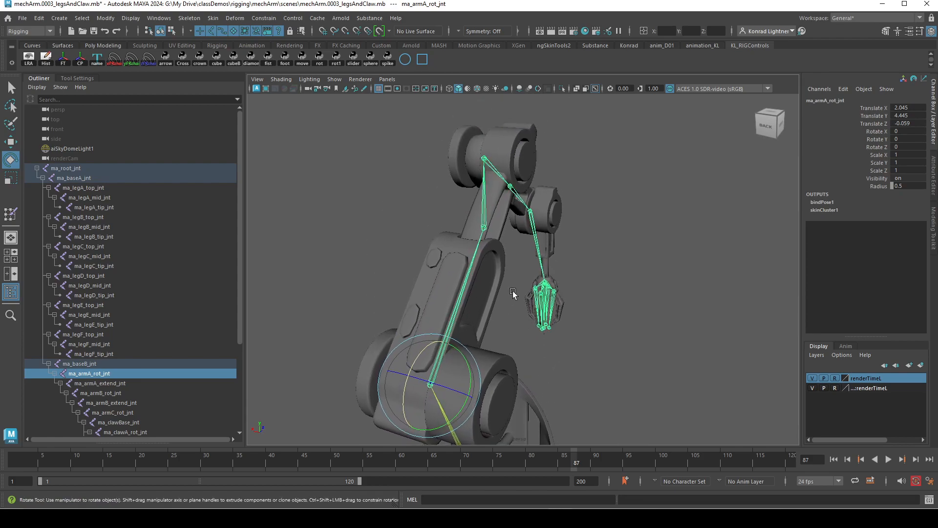
{"action": "left_click", "coordinate": [484, 227]}
{"action": "key", "text": "w"}
{"action": "left_click_drag", "start_coordinate": [497, 192], "coordinate": [494, 203]}
{"action": "key", "text": "ctrl+z"}
{"action": "key", "text": "w"}
{"action": "left_click_drag", "start_coordinate": [564, 183], "coordinate": [556, 205]}
{"action": "left_click_drag", "start_coordinate": [497, 189], "coordinate": [486, 220]}
{"action": "key", "text": "ctrl+z"}
Step: Test the upper arm's weights by rotating ma_armB_rot_jnt, and undo the rotation
{"action": "left_click_drag", "start_coordinate": [421, 240], "coordinate": [498, 237], "text": "alt"}
{"action": "middle_click_drag", "start_coordinate": [452, 204], "coordinate": [525, 209], "text": "alt"}
{"action": "left_click", "coordinate": [462, 165]}
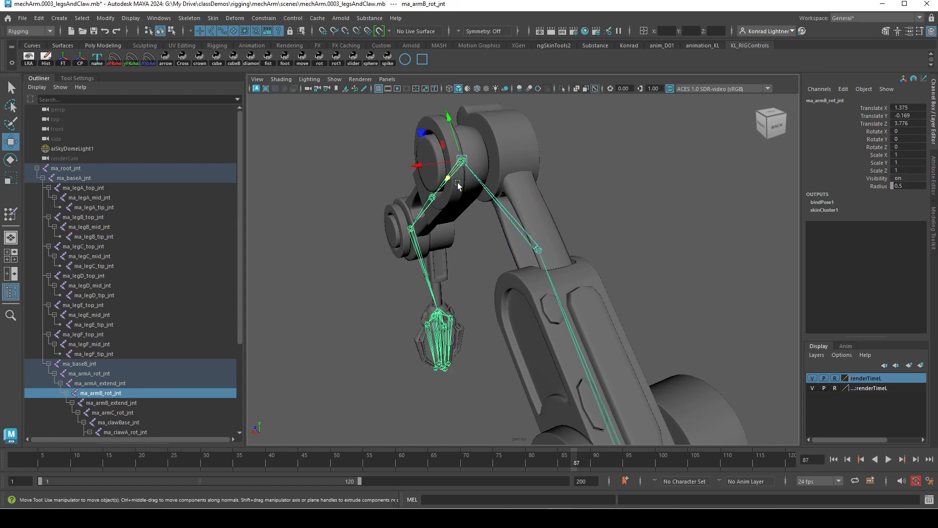
{"action": "left_click_drag", "start_coordinate": [459, 178], "coordinate": [532, 147], "text": "alt"}
{"action": "middle_click_drag", "start_coordinate": [406, 245], "coordinate": [504, 309], "text": "alt"}
{"action": "key", "text": "e"}
{"action": "left_click_drag", "start_coordinate": [584, 205], "coordinate": [541, 176]}
{"action": "key", "text": "ctrl+z"}
Step: Test the upper arm's extension with ma_armB_extend_jnt, and undo the change
{"action": "left_click_drag", "start_coordinate": [449, 326], "coordinate": [425, 348], "text": "alt"}
{"action": "left_click", "coordinate": [480, 287]}
{"action": "key", "text": "w"}
{"action": "key", "text": "ctrl+z"}
Step: Test the wrist's weights by rotating ma_armC_rot_jnt
{"action": "left_click", "coordinate": [398, 361]}
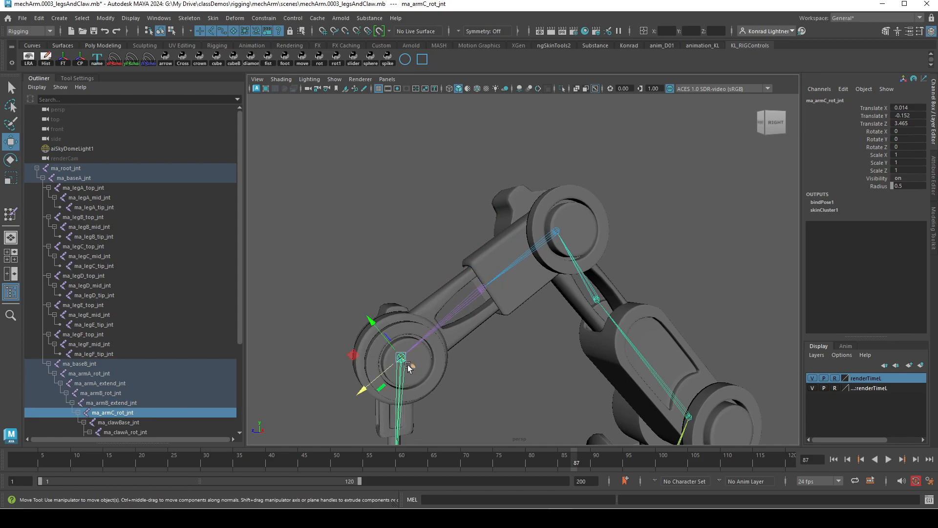
{"action": "key", "text": "e"}
{"action": "mouse_move", "coordinate": [361, 355]}
{"action": "left_mouse_down"}
{"action": "mouse_move", "coordinate": [379, 313]}
{"action": "mouse_move", "coordinate": [464, 292]}
{"action": "mouse_move", "coordinate": [349, 355]}
{"action": "left_mouse_up"}
{"action": "middle_click_drag", "start_coordinate": [491, 395], "coordinate": [516, 203], "text": "alt"}
Step: Test the claw base by moving ma_clawBase_jnt along the arm's end segment, and undo the move
{"action": "scroll", "coordinate": [398, 323], "scroll_direction": "up", "scroll_amount": 3}
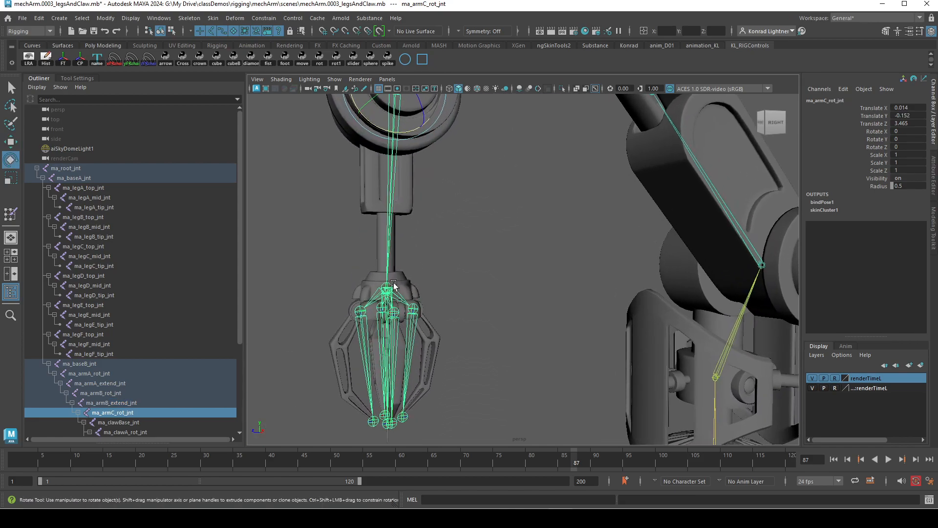
{"action": "left_click", "coordinate": [385, 285]}
{"action": "key", "text": "w"}
{"action": "left_click_drag", "start_coordinate": [385, 241], "coordinate": [385, 199]}
{"action": "key", "text": "ctrl+z"}
{"action": "middle_click_drag", "start_coordinate": [473, 316], "coordinate": [496, 275], "text": "alt"}
Step: Test the claw's weights by rotating the four claw rotation joints together -45 degrees in X, and undo the rotation
{"action": "left_click", "coordinate": [496, 274]}
{"action": "left_click", "coordinate": [438, 267]}
{"action": "left_click", "coordinate": [444, 266]}
{"action": "left_click", "coordinate": [426, 271], "text": "shift"}
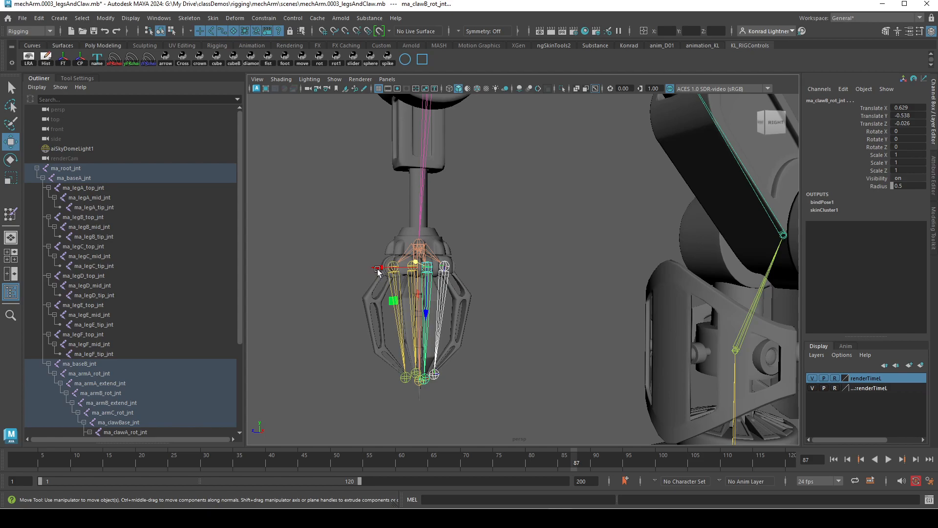
{"action": "left_click_drag", "start_coordinate": [380, 267], "coordinate": [377, 282], "text": "alt"}
{"action": "left_click_drag", "start_coordinate": [362, 235], "coordinate": [323, 270], "text": "alt"}
{"action": "middle_click_drag", "start_coordinate": [323, 270], "coordinate": [377, 274], "text": "alt"}
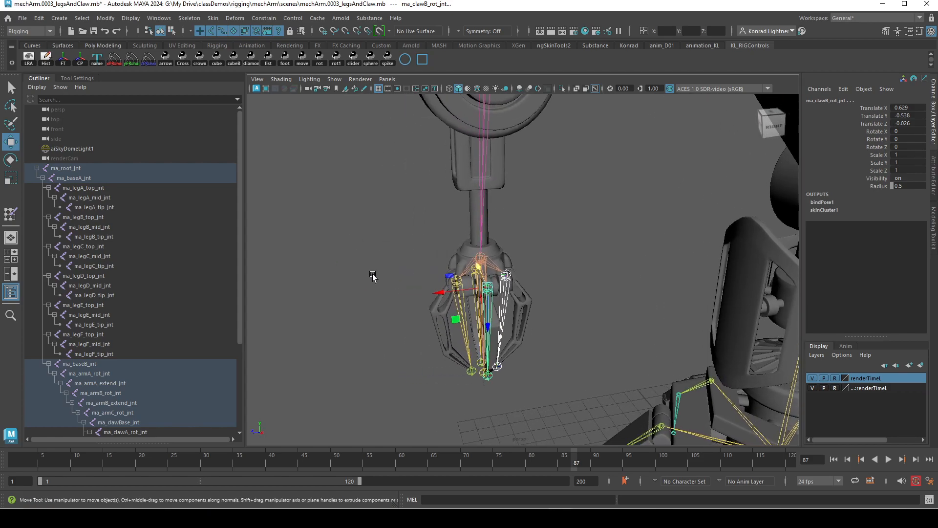
{"action": "right_click_drag", "start_coordinate": [377, 274], "coordinate": [474, 300], "text": "alt"}
{"action": "left_click", "coordinate": [420, 277], "text": "shift"}
{"action": "key", "text": "ctrl+z"}
{"action": "left_click", "coordinate": [412, 282], "text": "shift"}
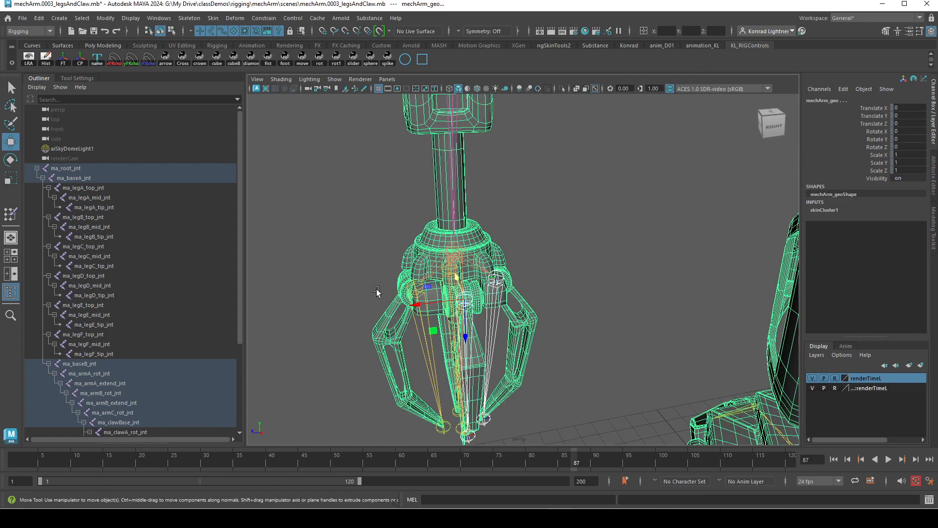
{"action": "key", "text": "ctrl+z"}
{"action": "left_click", "coordinate": [414, 291], "text": "shift"}
{"action": "left_click_drag", "start_coordinate": [341, 331], "coordinate": [411, 318], "text": "alt"}
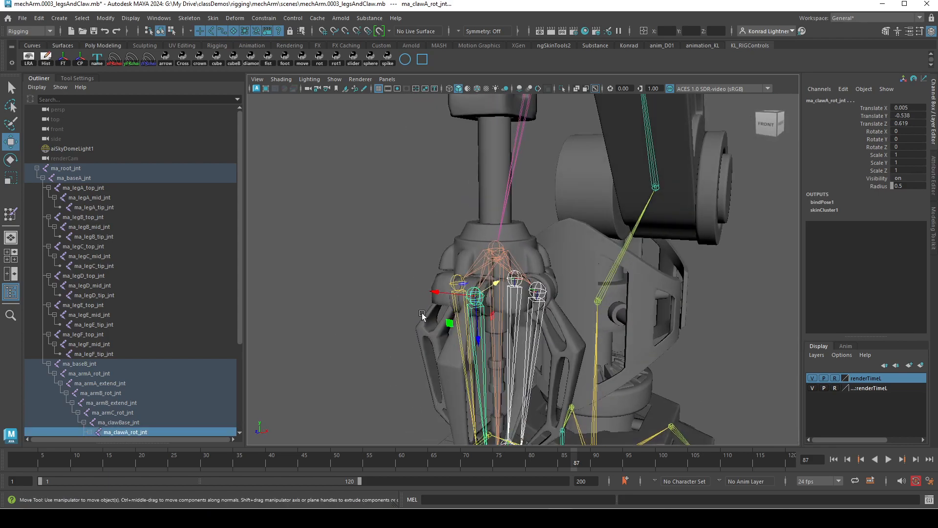
{"action": "left_click", "coordinate": [453, 273], "text": "shift"}
{"action": "key", "text": "ctrl+z"}
{"action": "left_click", "coordinate": [453, 275], "text": "shift"}
{"action": "left_click_drag", "start_coordinate": [563, 313], "coordinate": [529, 225], "text": "alt"}
{"action": "key", "text": "e"}
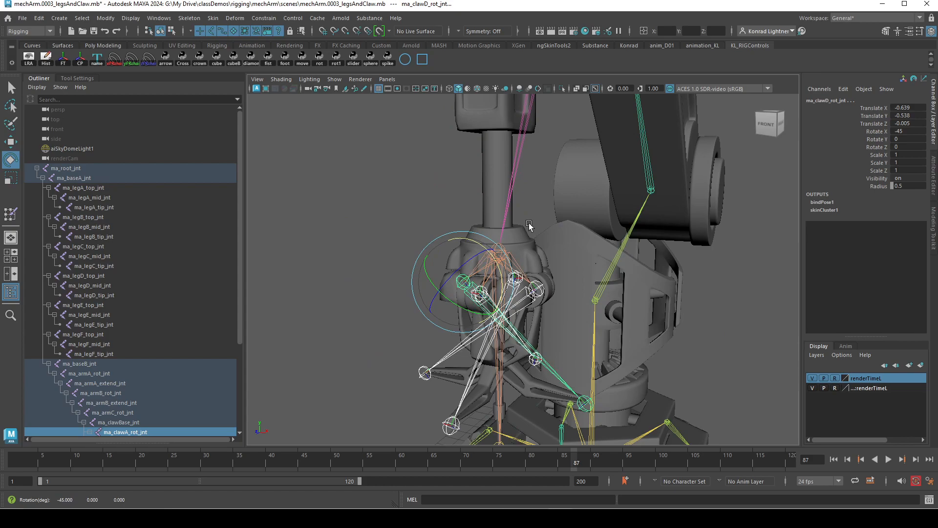
{"action": "key", "text": "ctrl+z"}
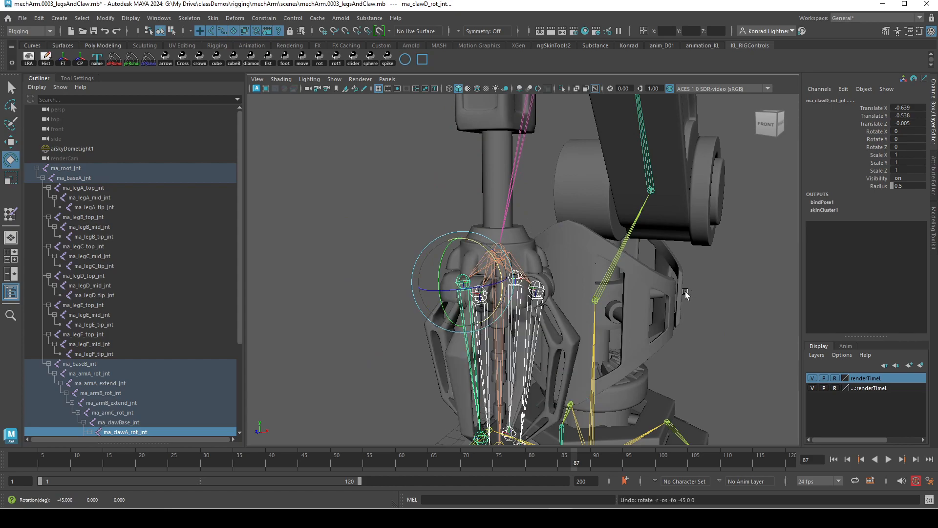
Step: Deselect the claw joints and examine the whole mechanical arm and its skeleton from several angles
{"action": "right_click_drag", "start_coordinate": [690, 338], "coordinate": [442, 330], "text": "alt"}
{"action": "left_click_drag", "start_coordinate": [489, 333], "coordinate": [364, 345], "text": "alt"}
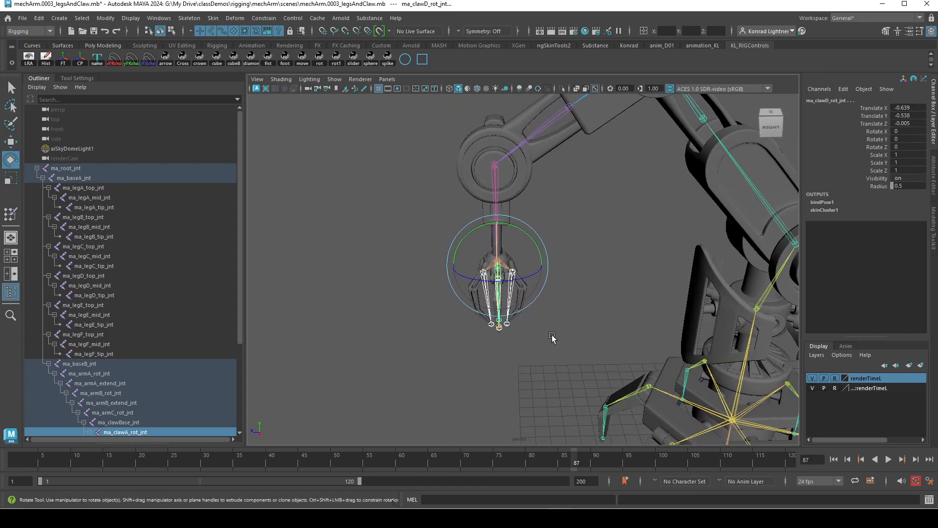
{"action": "left_click", "coordinate": [605, 357]}
{"action": "right_click_drag", "start_coordinate": [605, 358], "coordinate": [589, 321], "text": "alt"}
{"action": "left_click_drag", "start_coordinate": [589, 320], "coordinate": [481, 313], "text": "alt"}
{"action": "right_click_drag", "start_coordinate": [635, 317], "coordinate": [614, 301], "text": "alt"}
{"action": "middle_click_drag", "start_coordinate": [614, 300], "coordinate": [552, 235], "text": "alt"}
{"action": "left_click_drag", "start_coordinate": [553, 235], "coordinate": [702, 243], "text": "alt"}
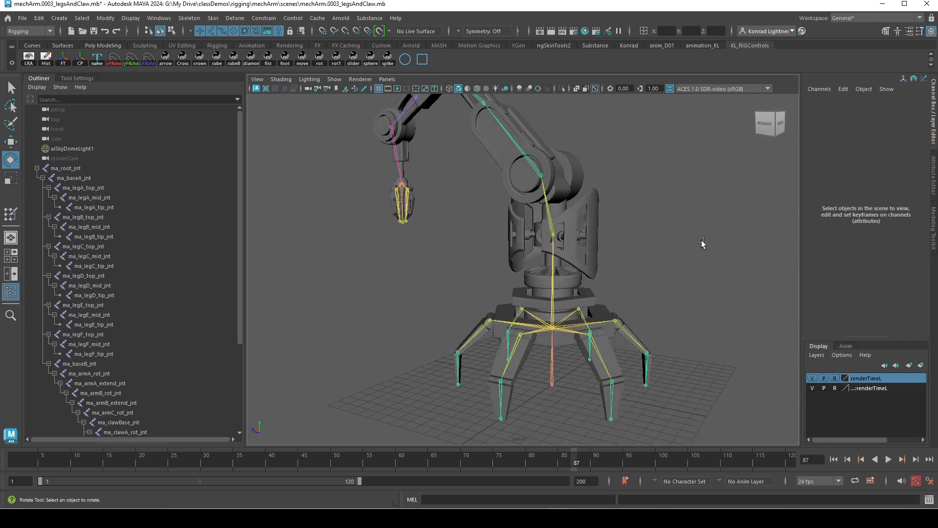